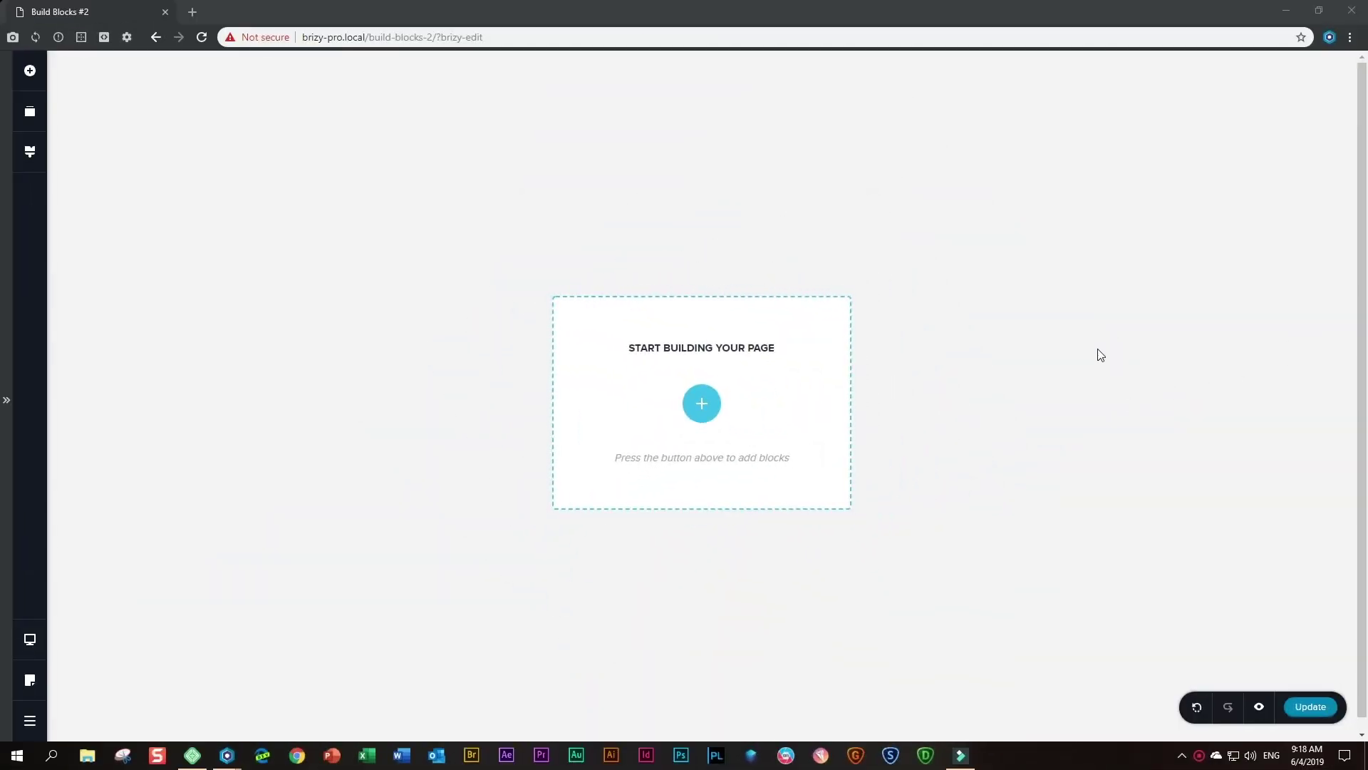
- Add a blank two-column block and switch its padding to per-side with 60 px bottom
{"action": "left_click", "coordinate": [702, 404]}
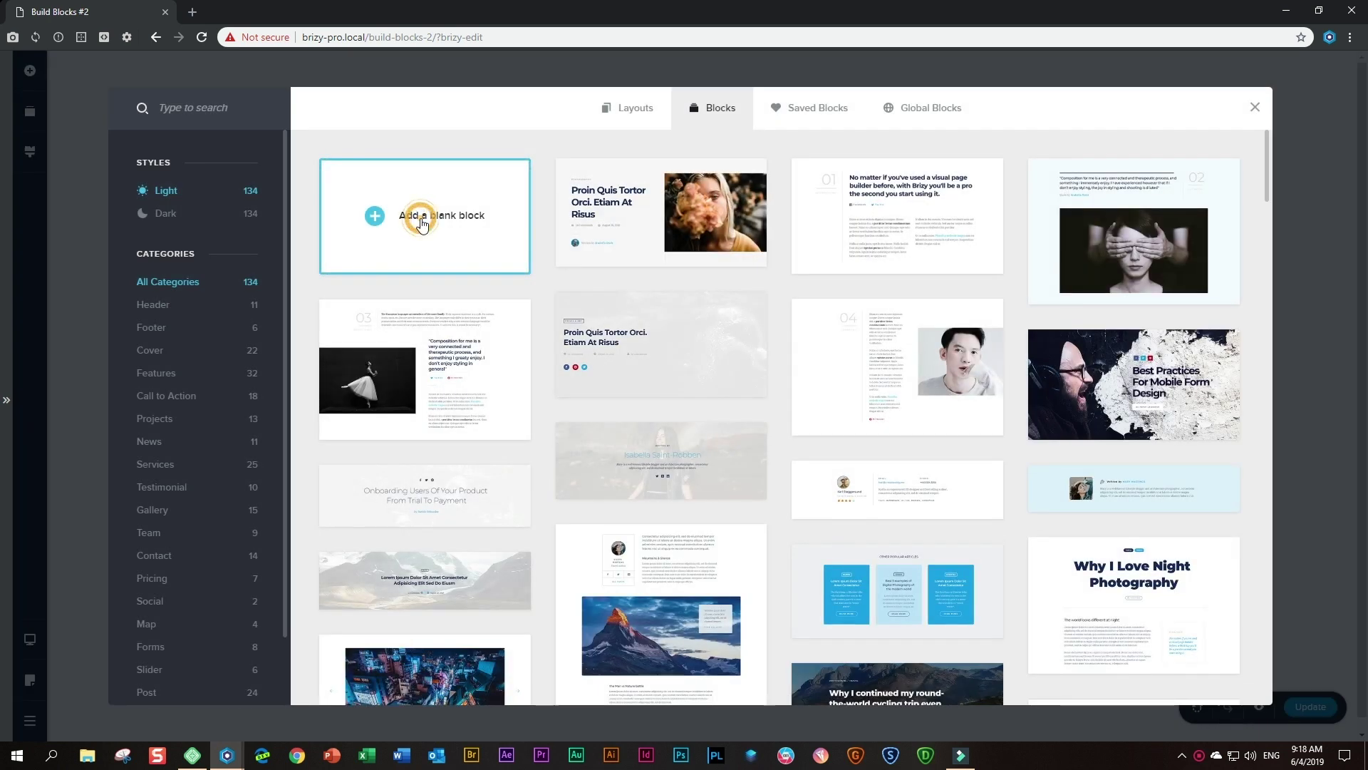
{"action": "left_click", "coordinate": [423, 224]}
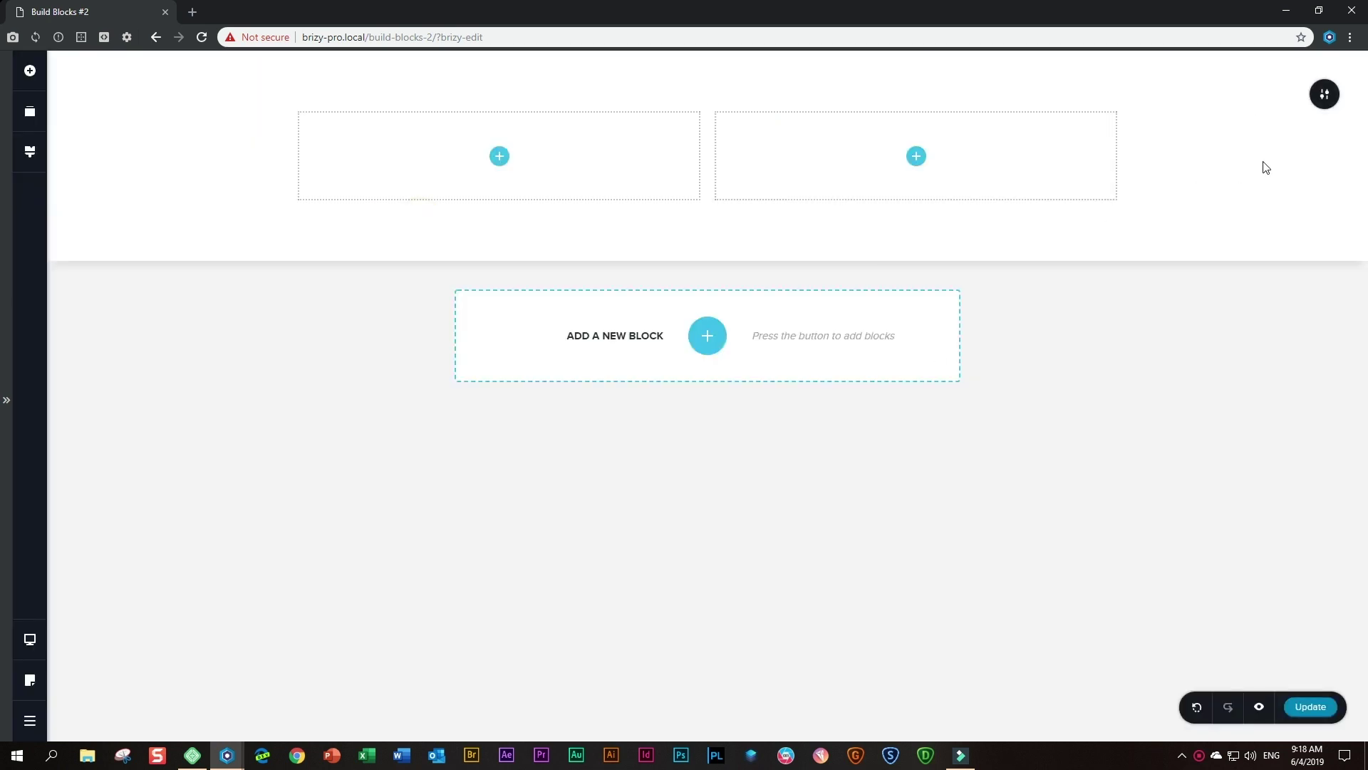
{"action": "left_click", "coordinate": [1325, 98]}
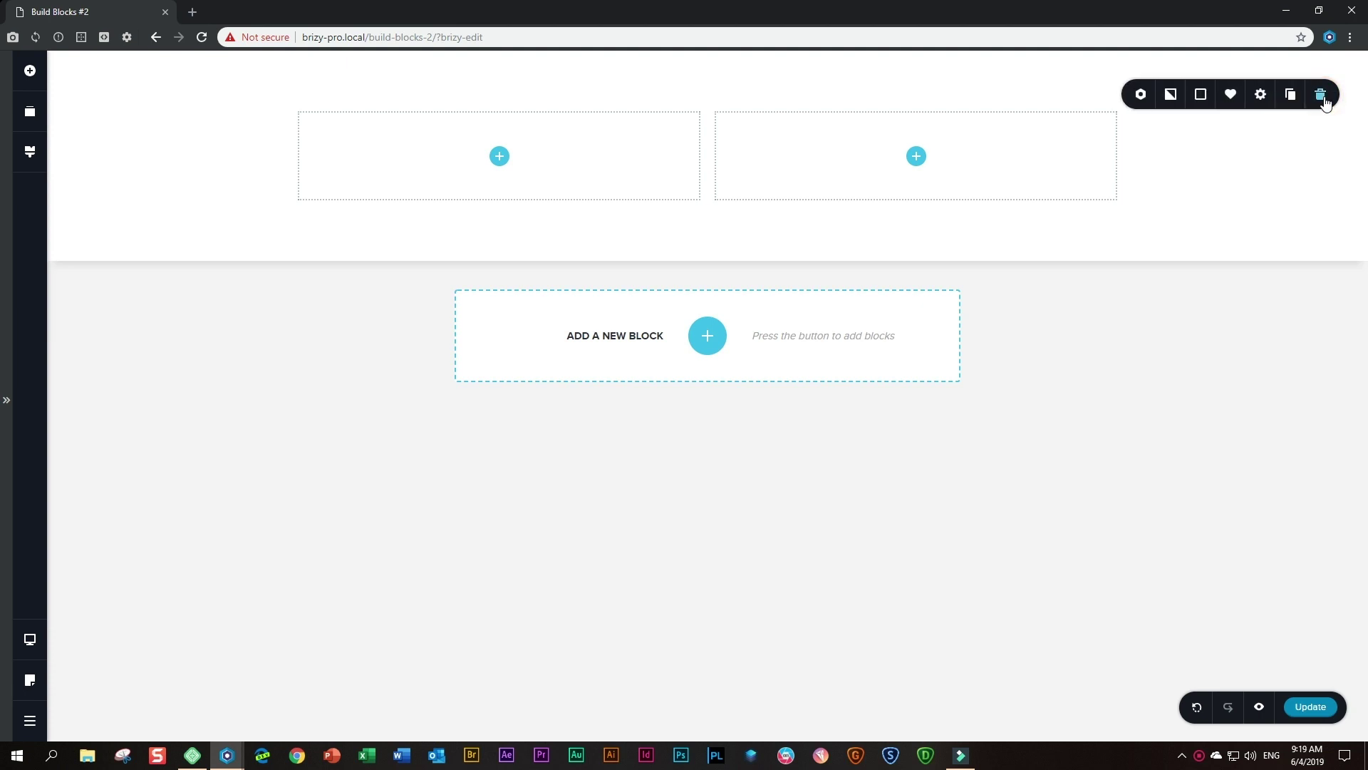
{"action": "left_click", "coordinate": [1261, 94]}
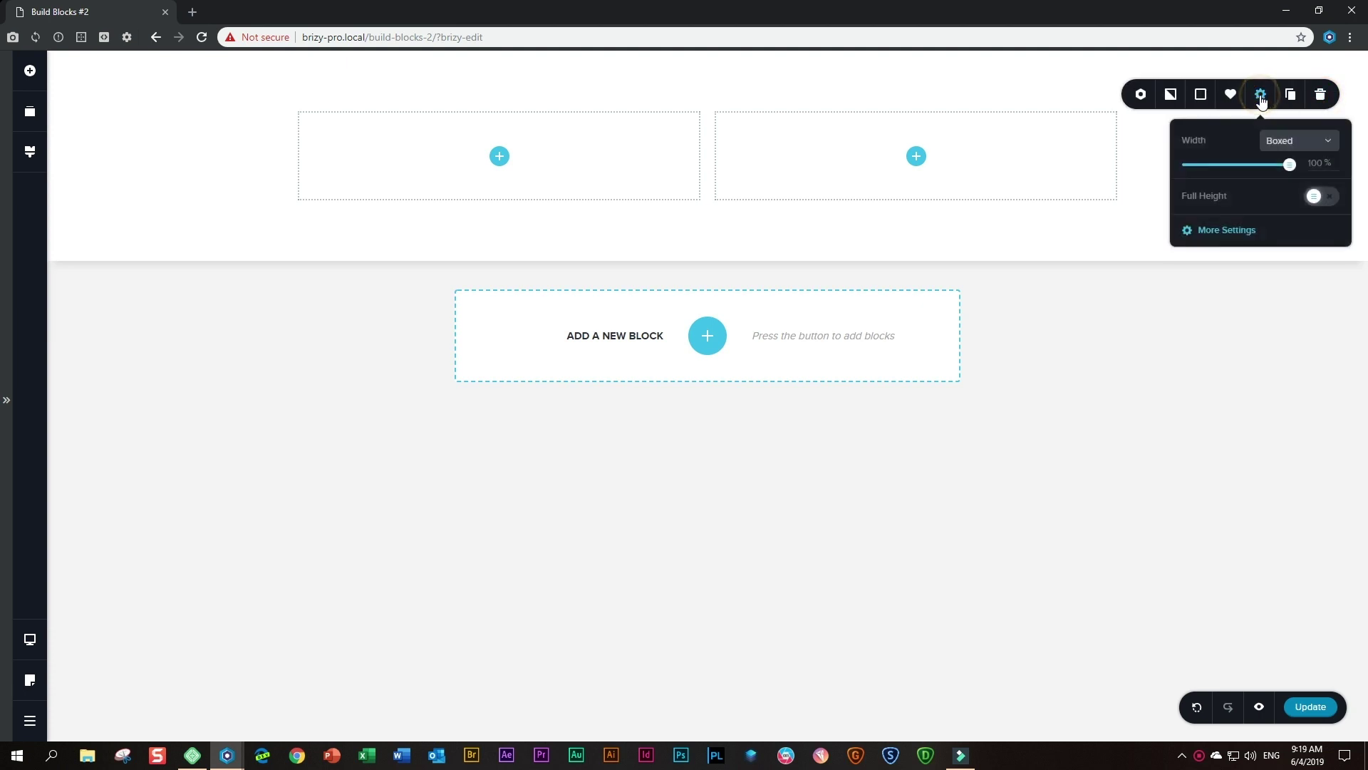
{"action": "left_click", "coordinate": [1212, 229]}
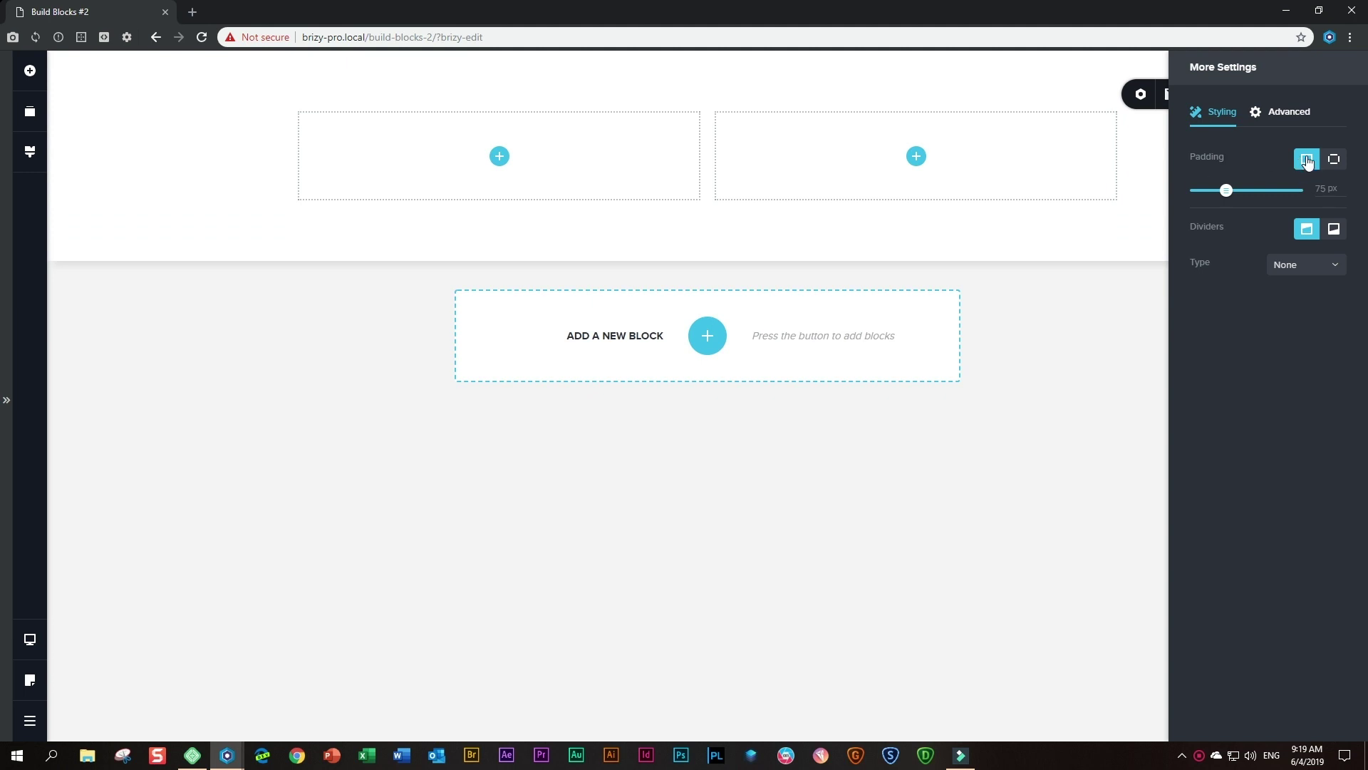
{"action": "left_click", "coordinate": [1332, 159]}
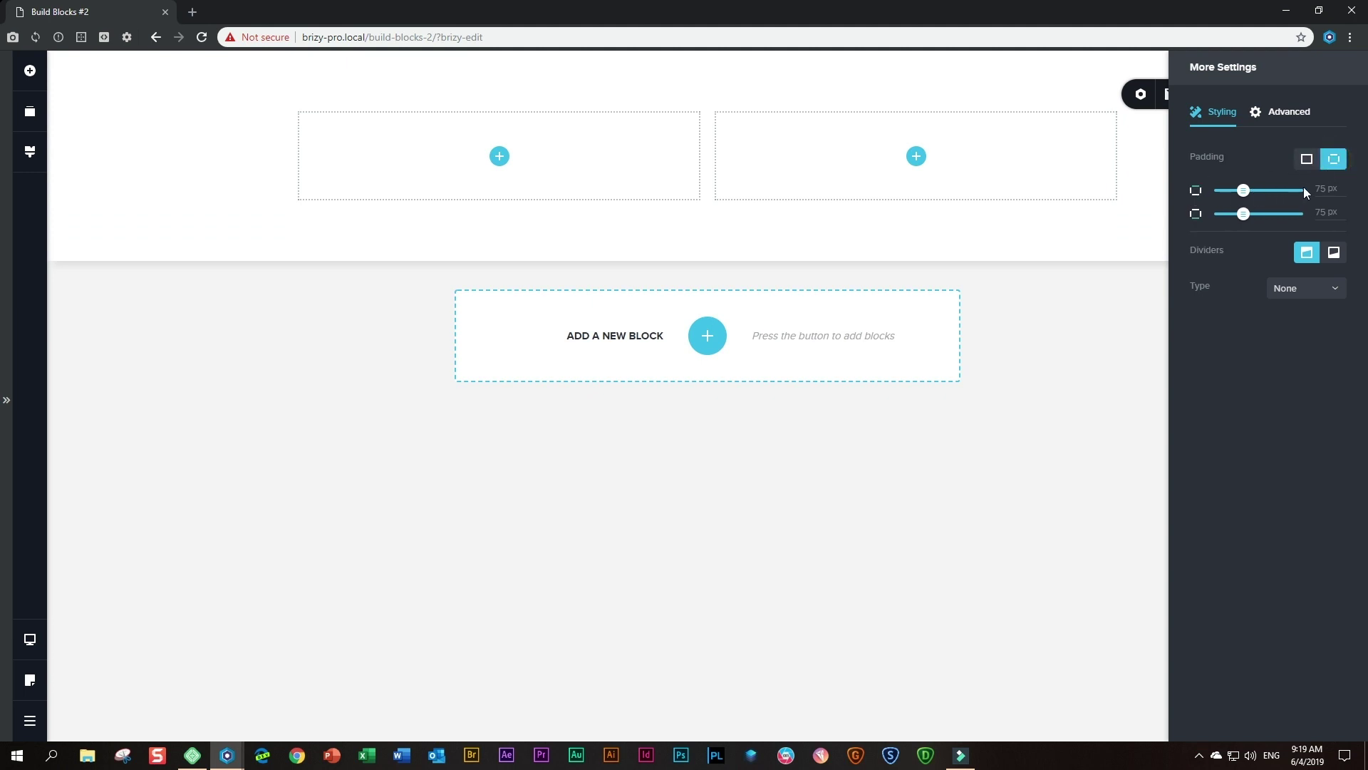
{"action": "double_click", "coordinate": [1318, 213]}
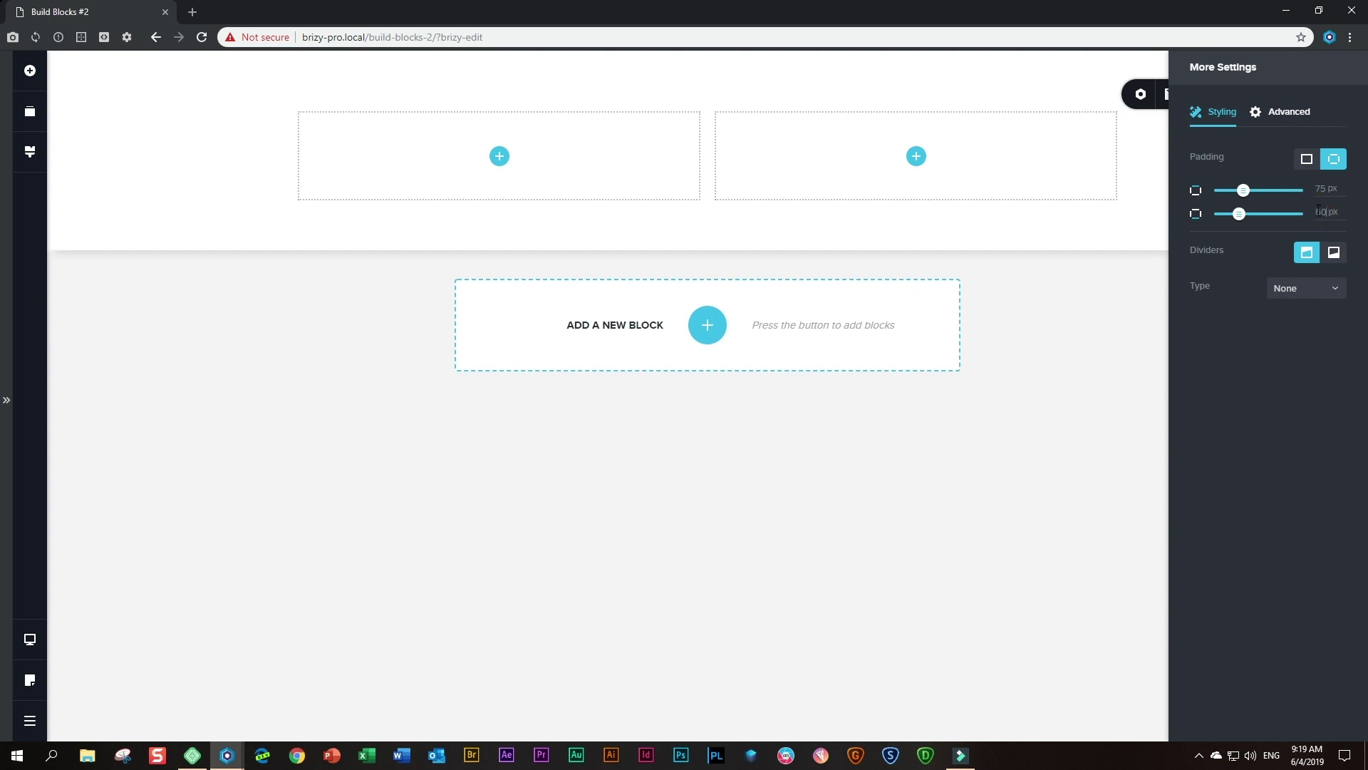
- Delete the block's left column, leaving one full-width empty column
{"action": "left_click", "coordinate": [1148, 194]}
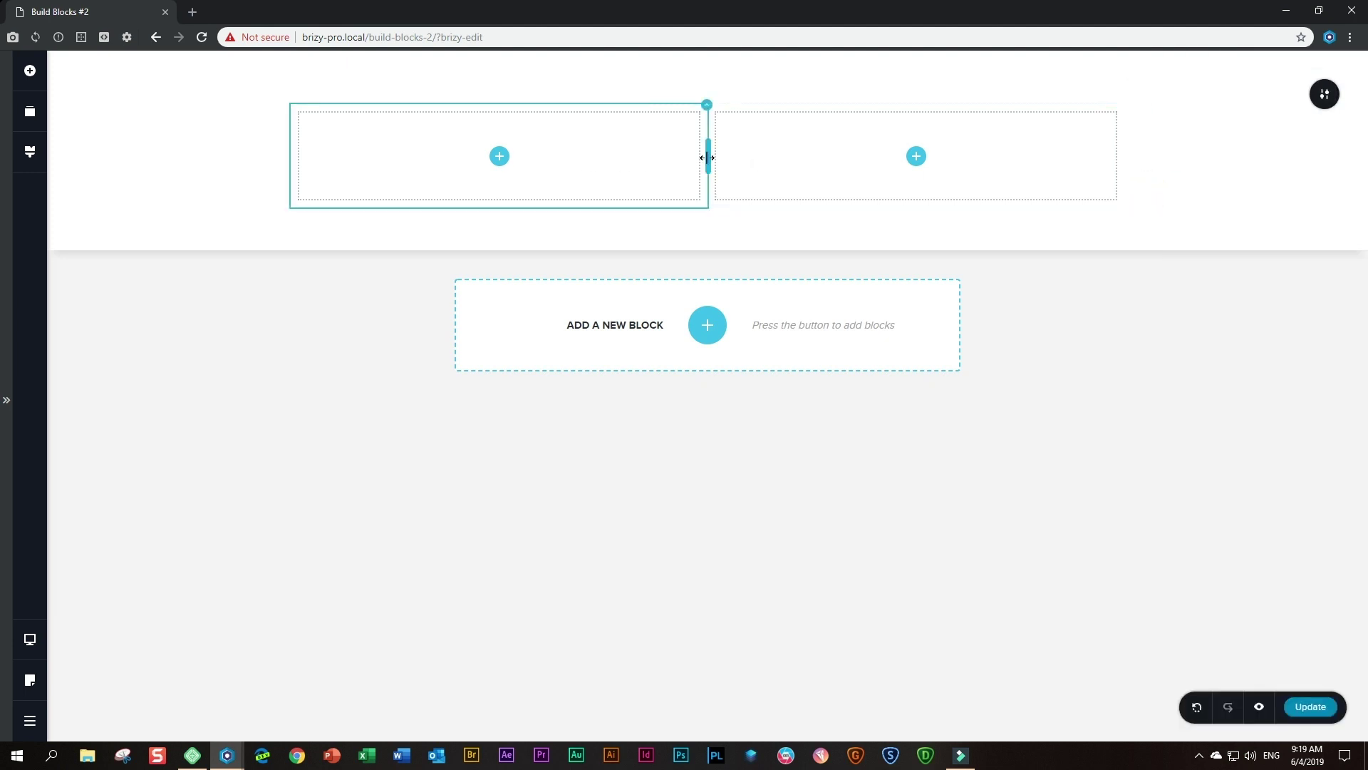
{"action": "right_click", "coordinate": [640, 148]}
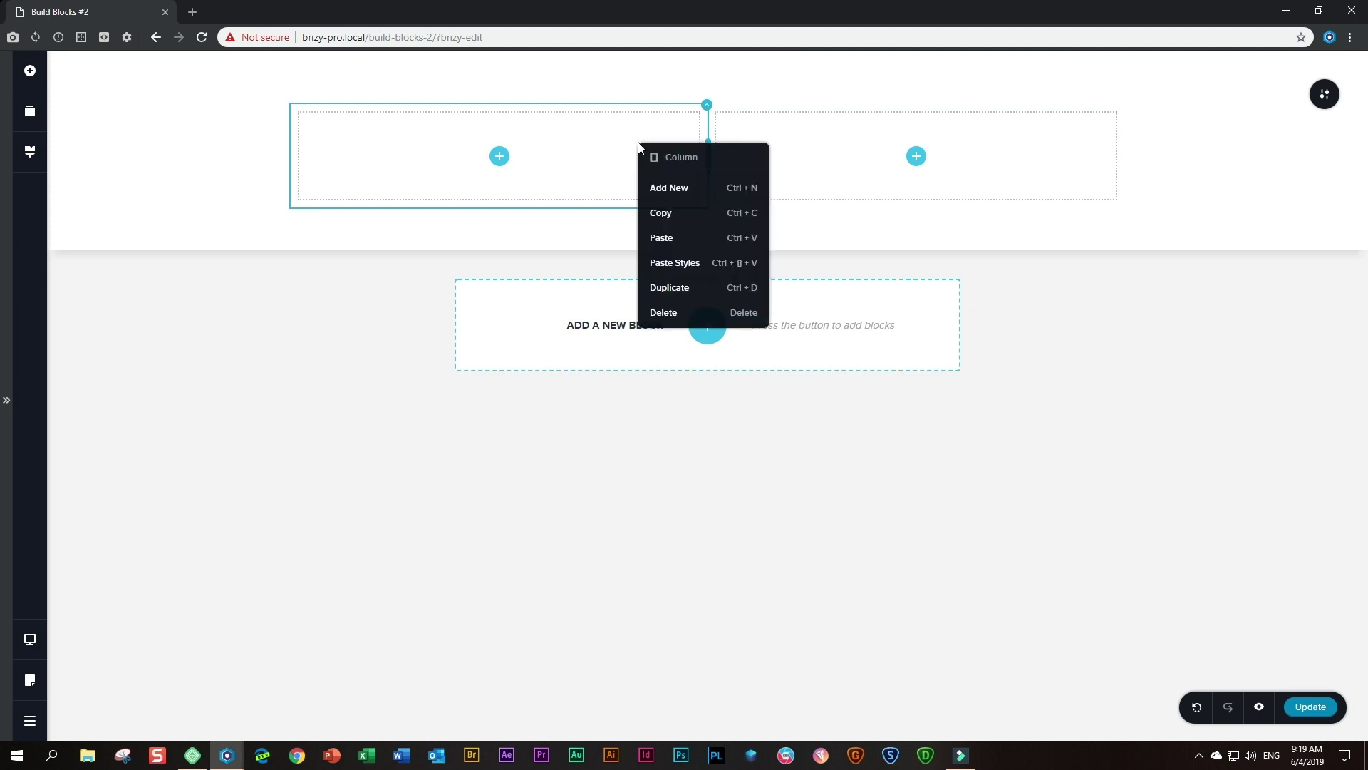
{"action": "left_click", "coordinate": [654, 309]}
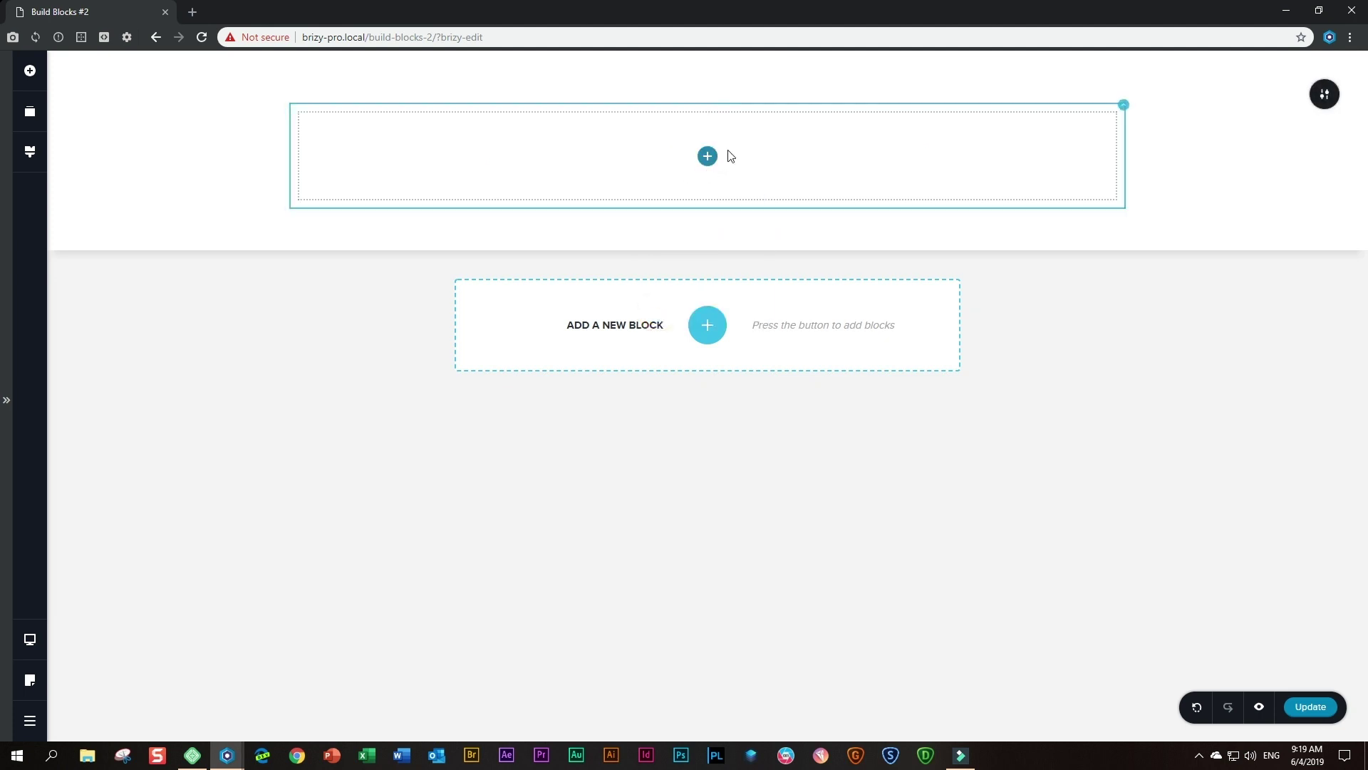
{"action": "right_click", "coordinate": [876, 151]}
{"action": "left_click", "coordinate": [913, 323]}
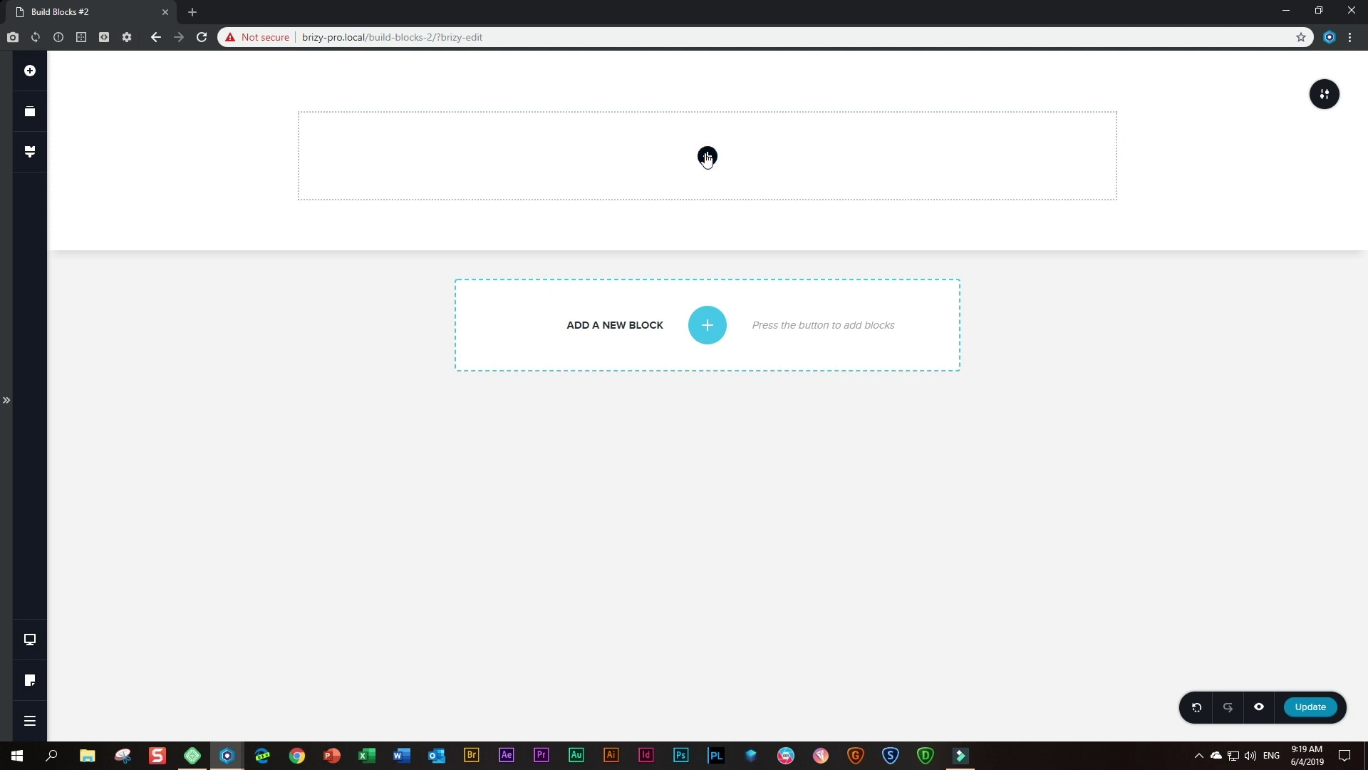
- Drop an Image element into the column and insert the thin line picture from Media Library
{"action": "left_click", "coordinate": [30, 72]}
{"action": "left_click_drag", "start_coordinate": [97, 196], "coordinate": [706, 161]}
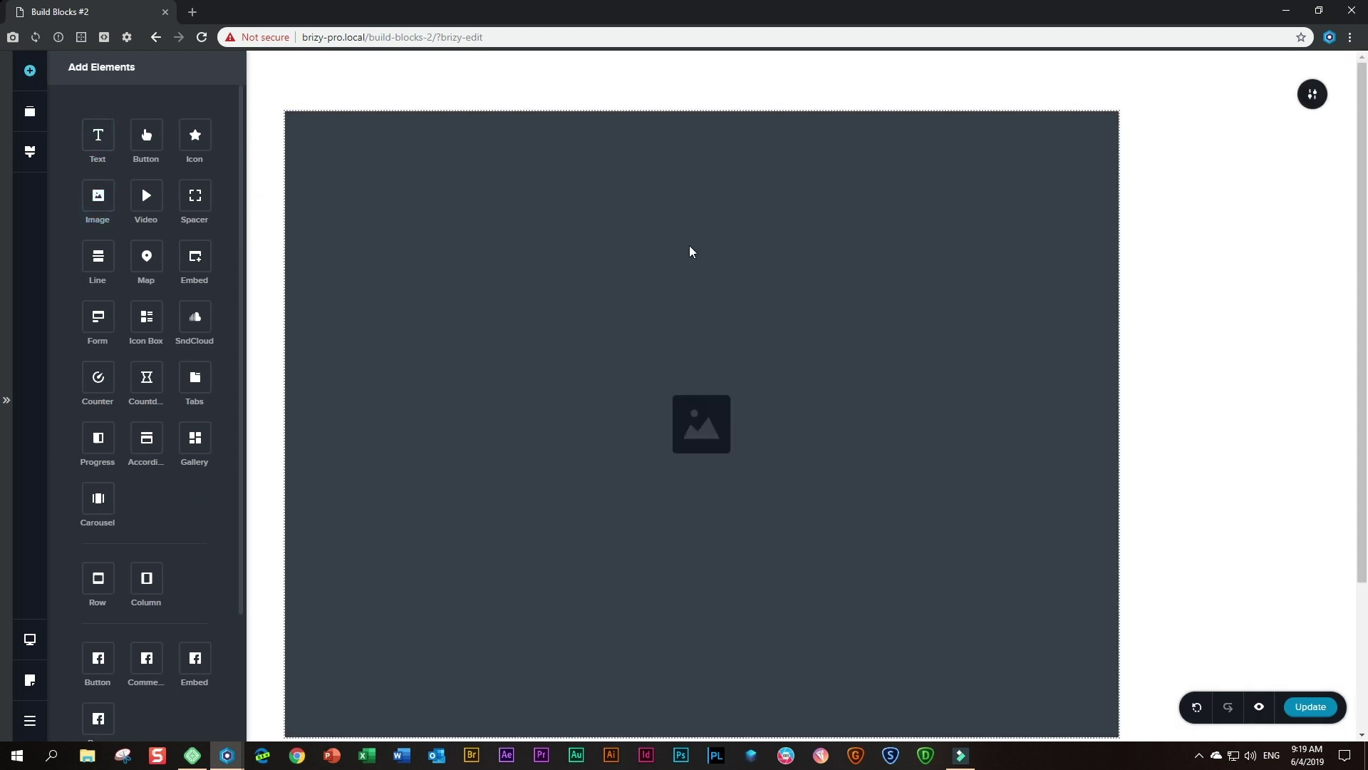
{"action": "left_click", "coordinate": [690, 245]}
{"action": "left_click", "coordinate": [611, 86]}
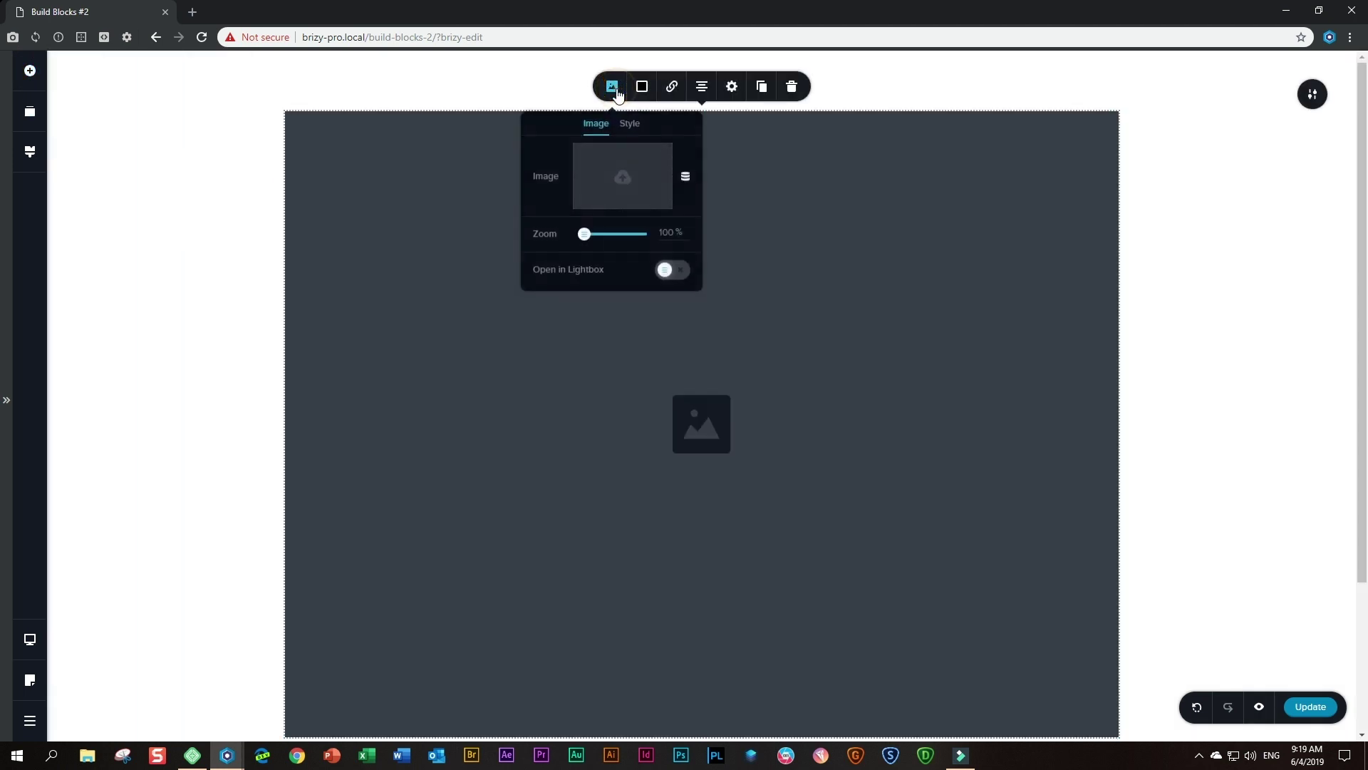
{"action": "left_click", "coordinate": [613, 188]}
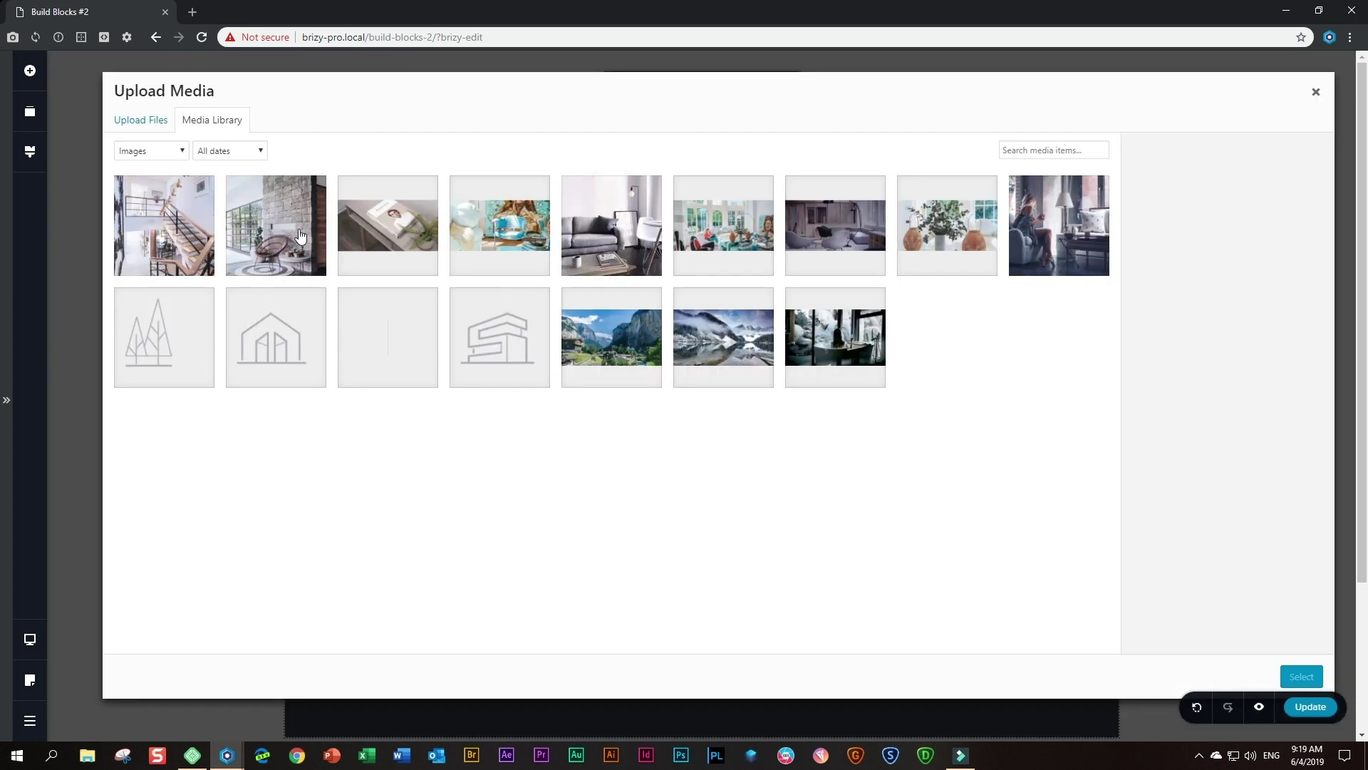
{"action": "left_click", "coordinate": [383, 338]}
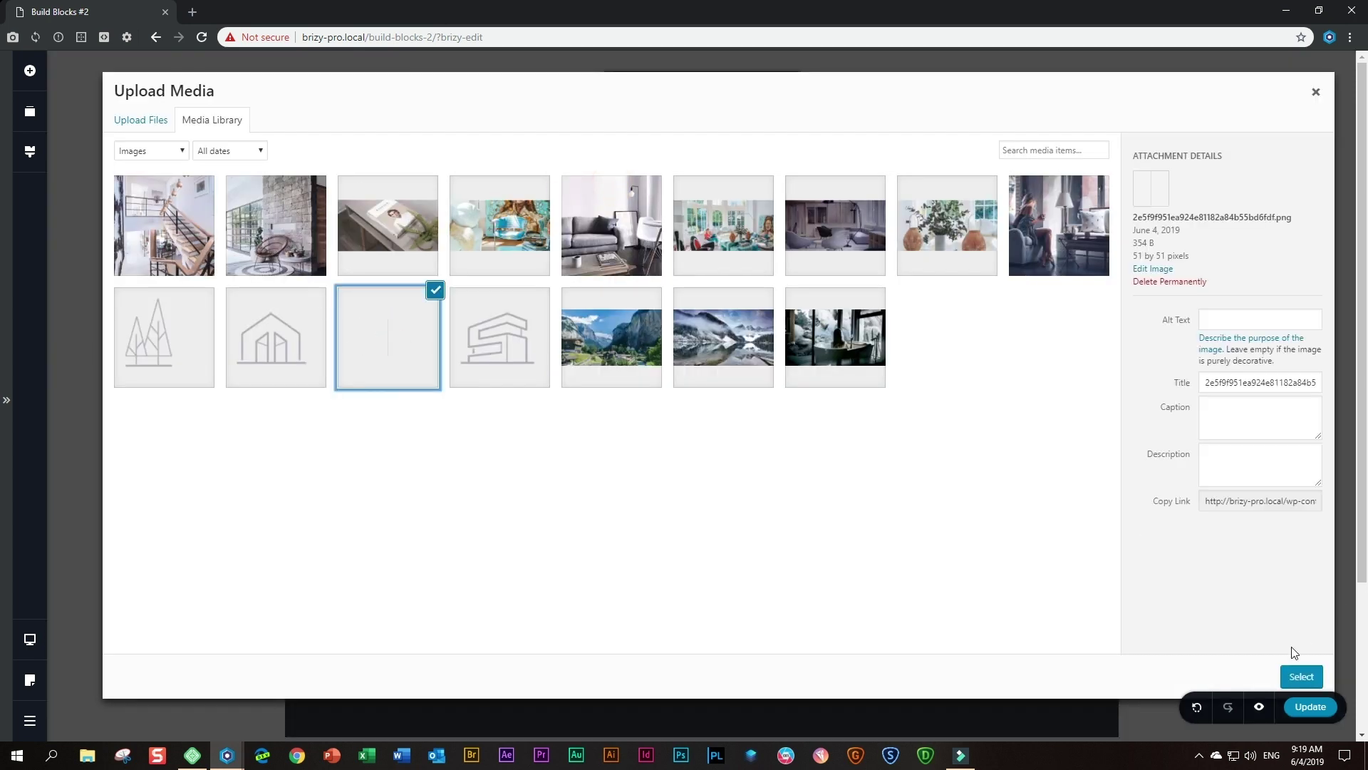
{"action": "left_click", "coordinate": [1294, 677]}
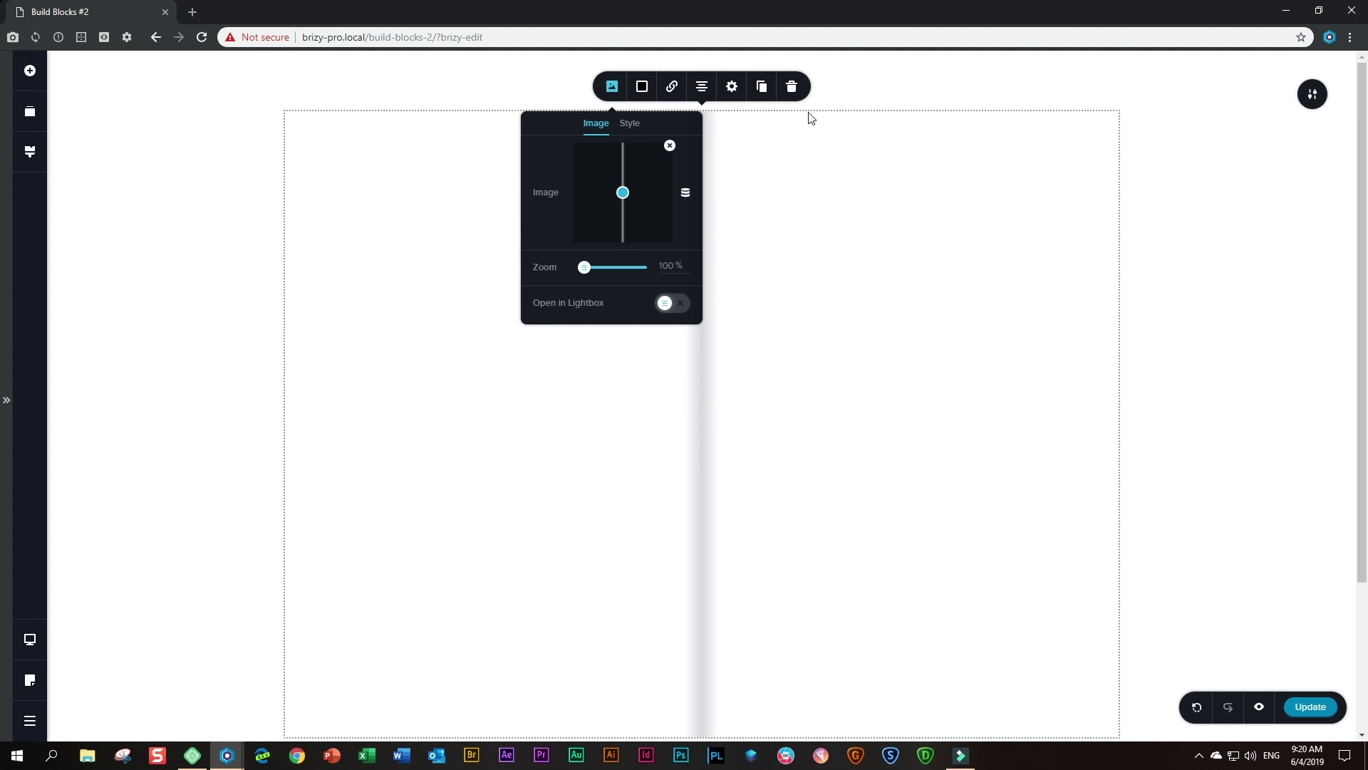
- Set the line image to Height 100% and Size 5%
{"action": "left_click", "coordinate": [733, 91]}
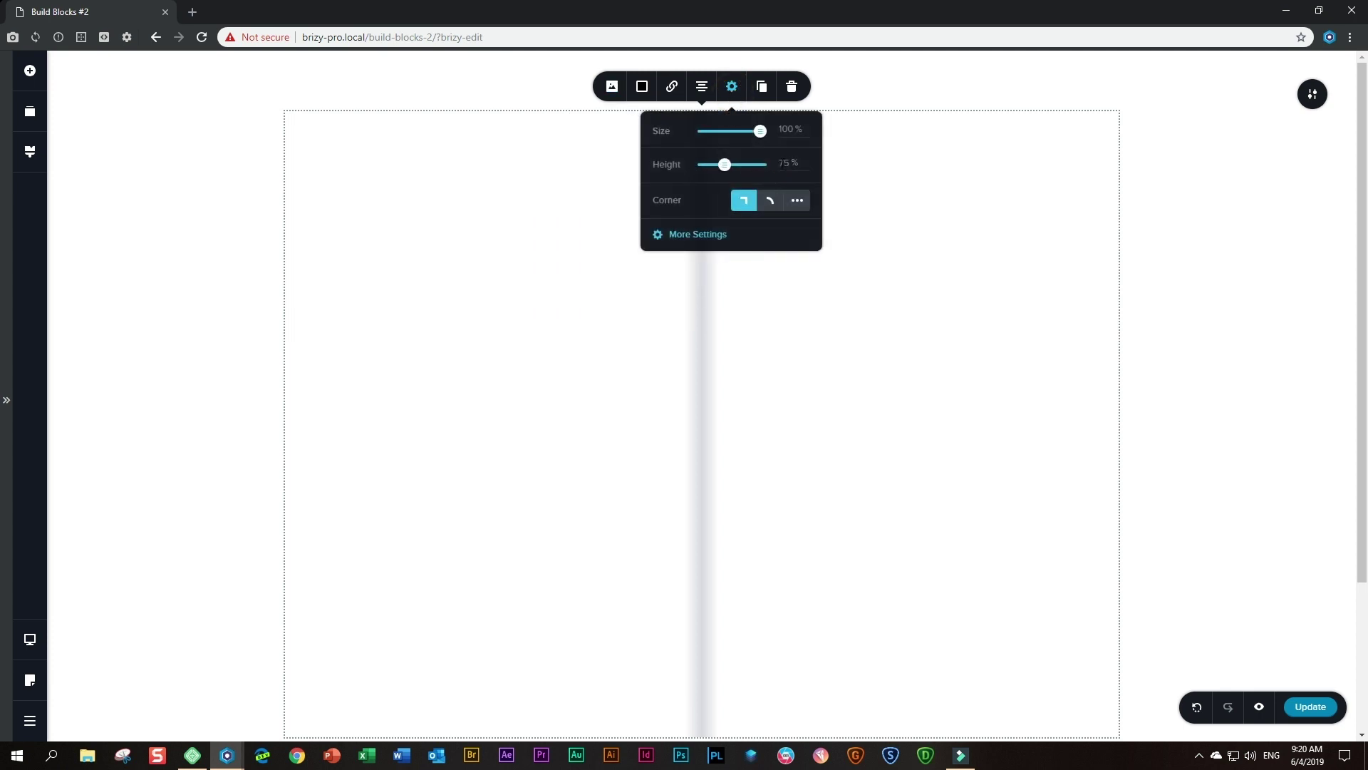
{"action": "double_click", "coordinate": [784, 164]}
{"action": "type", "text": "100"}
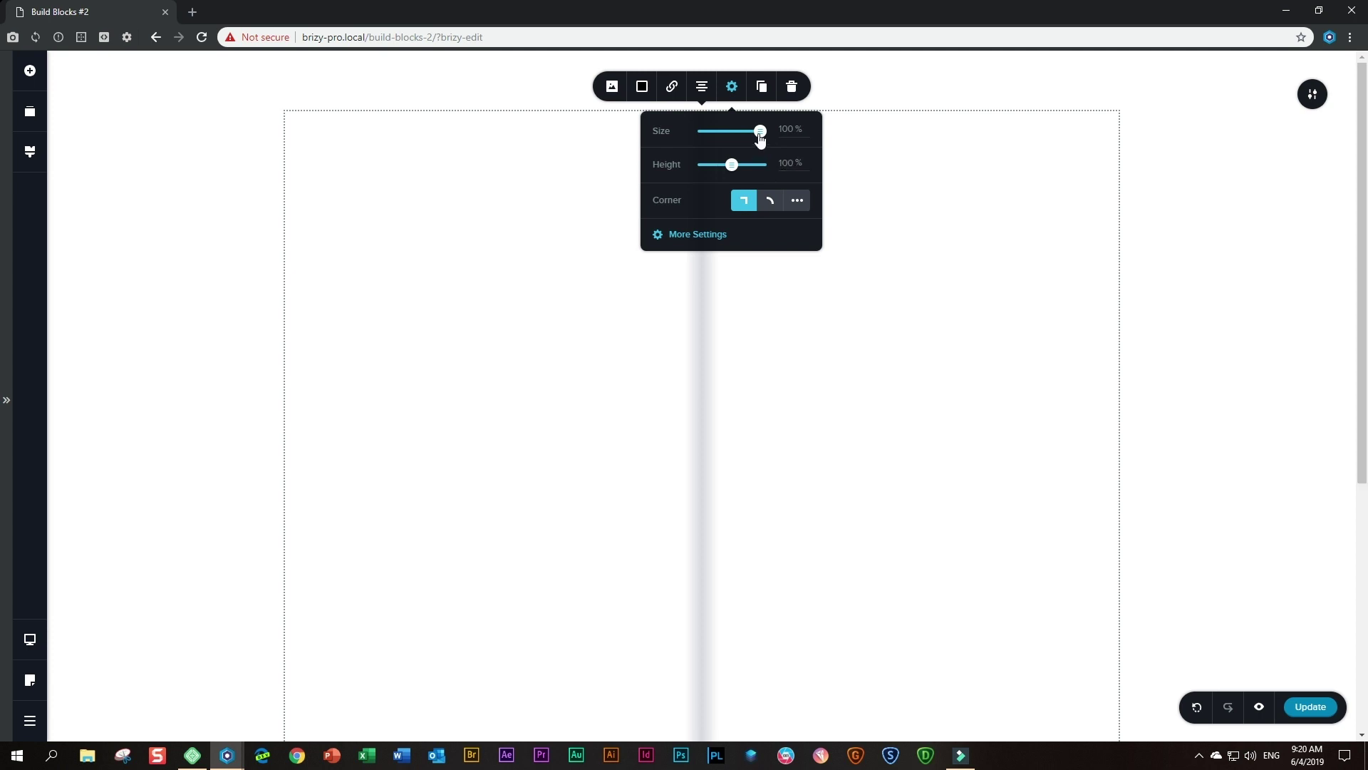
{"action": "left_click_drag", "start_coordinate": [760, 131], "coordinate": [709, 143]}
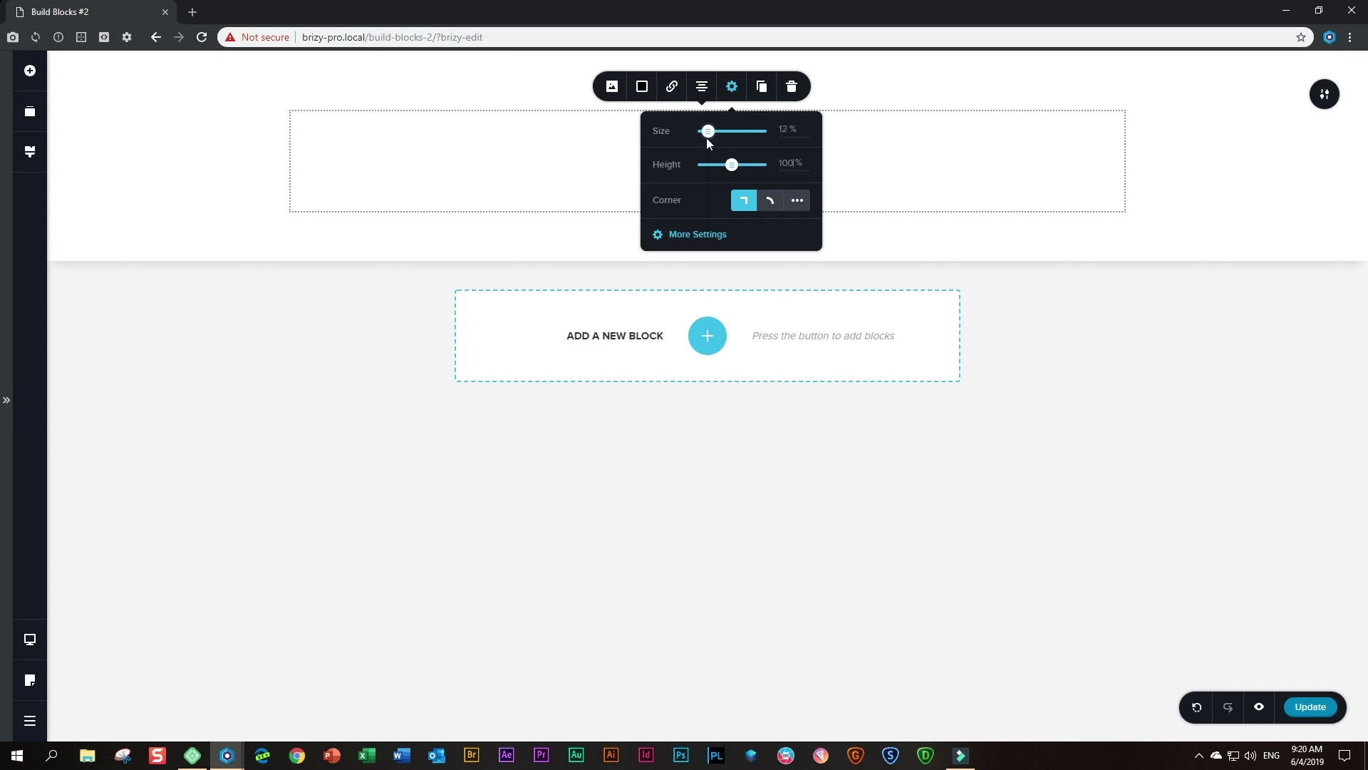
{"action": "double_click", "coordinate": [784, 129]}
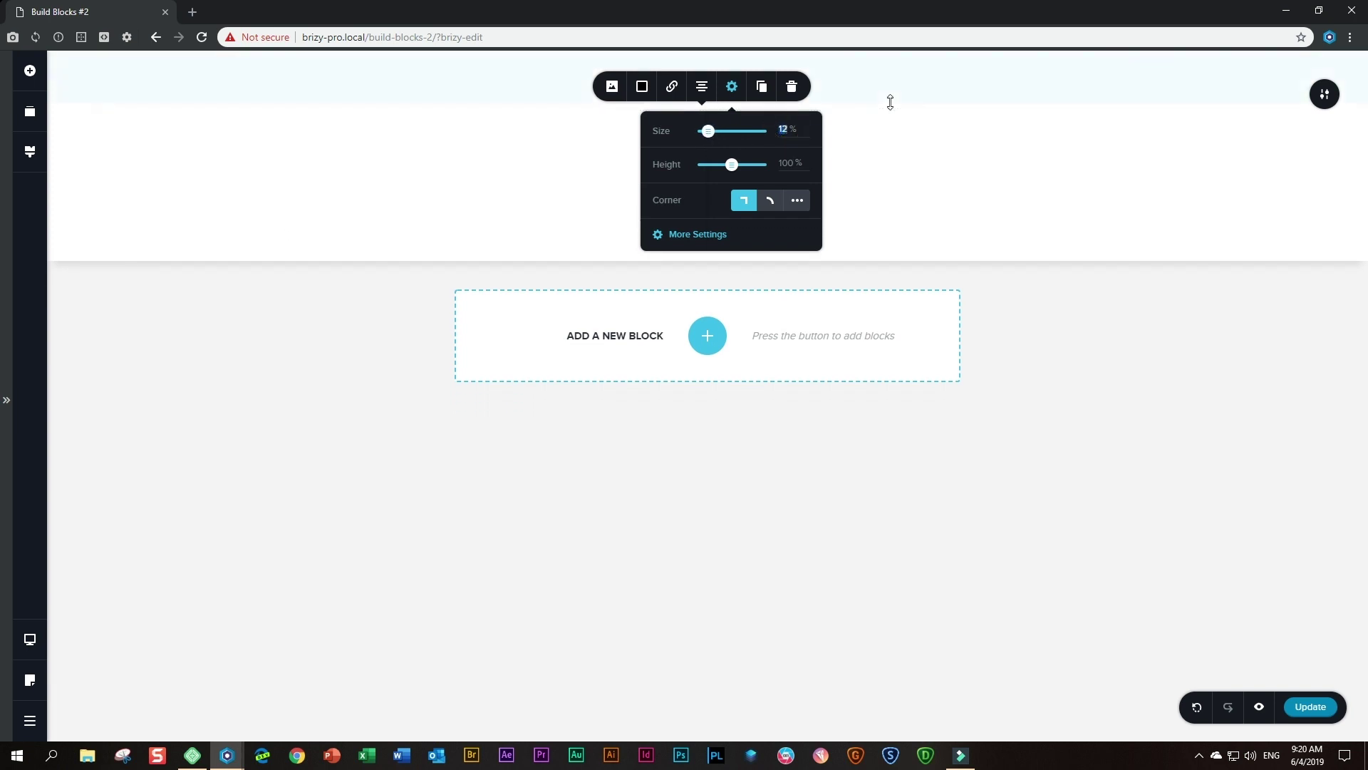
{"action": "type", "text": "5"}
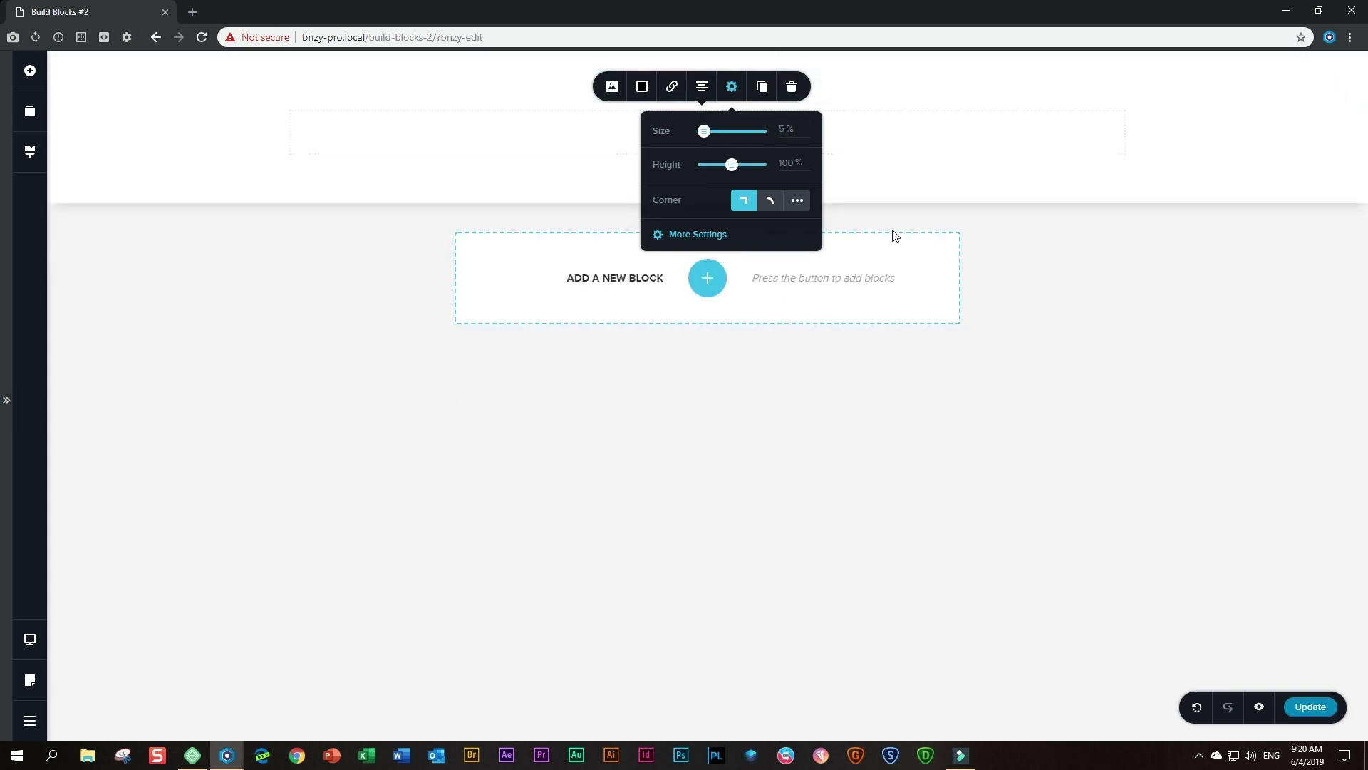
- Add another blank two-column block and reorder it to the top of the page
{"action": "left_click", "coordinate": [704, 284]}
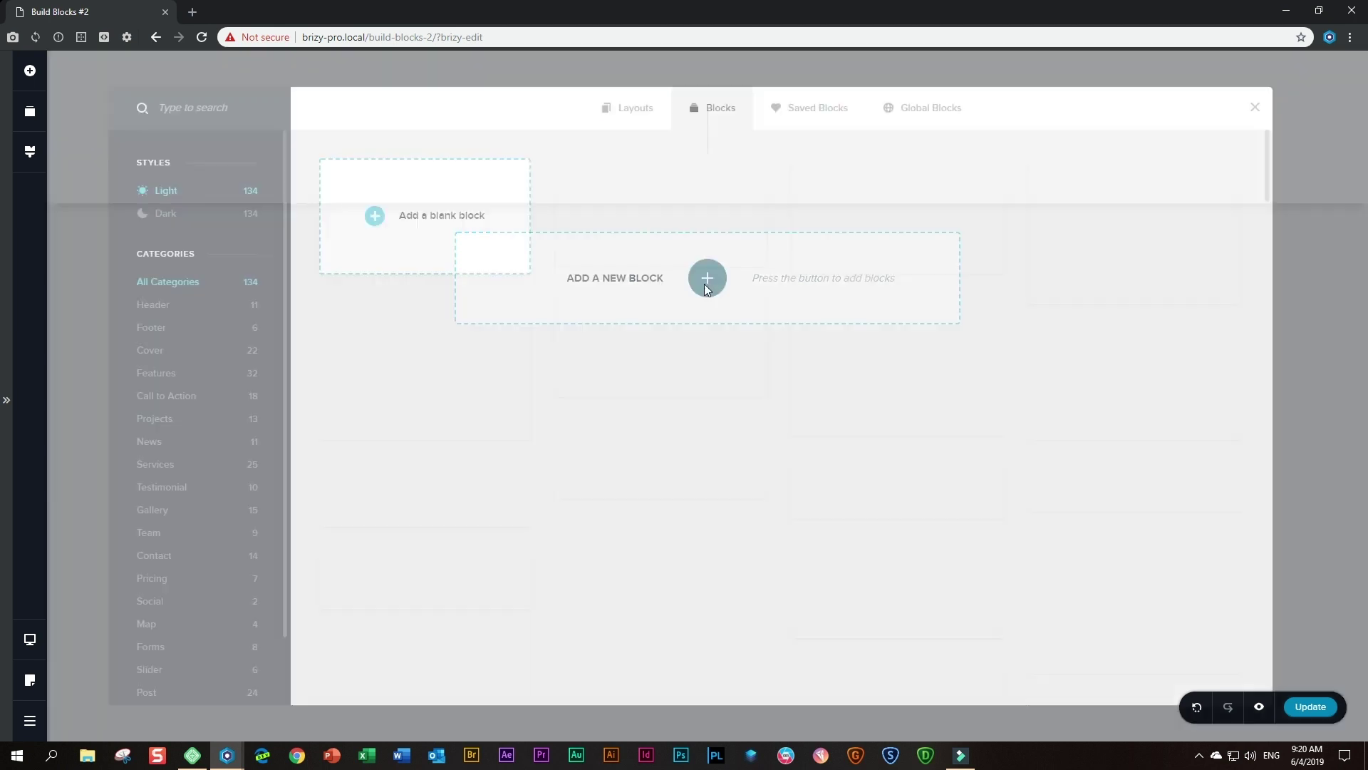
{"action": "left_click", "coordinate": [456, 232]}
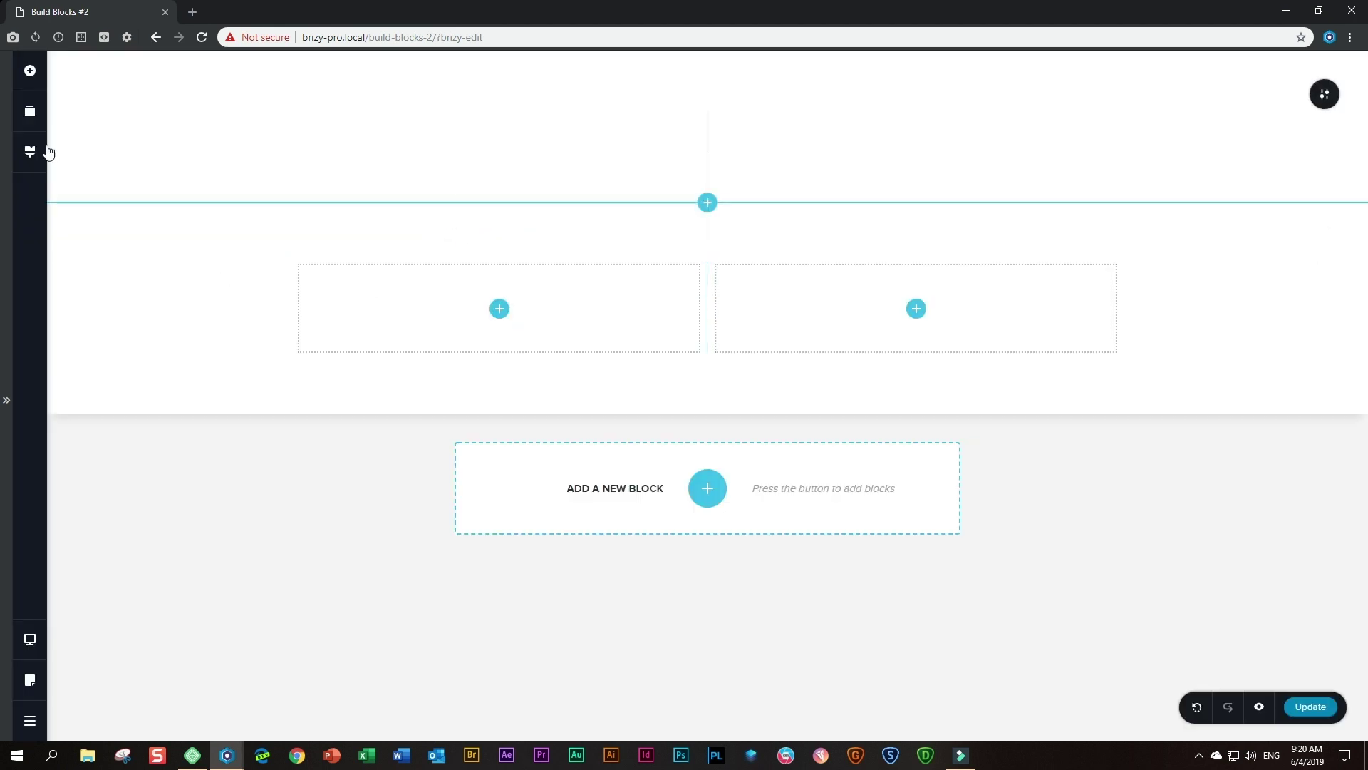
{"action": "left_click", "coordinate": [29, 111]}
{"action": "left_click_drag", "start_coordinate": [148, 200], "coordinate": [146, 134]}
{"action": "left_click", "coordinate": [559, 360]}
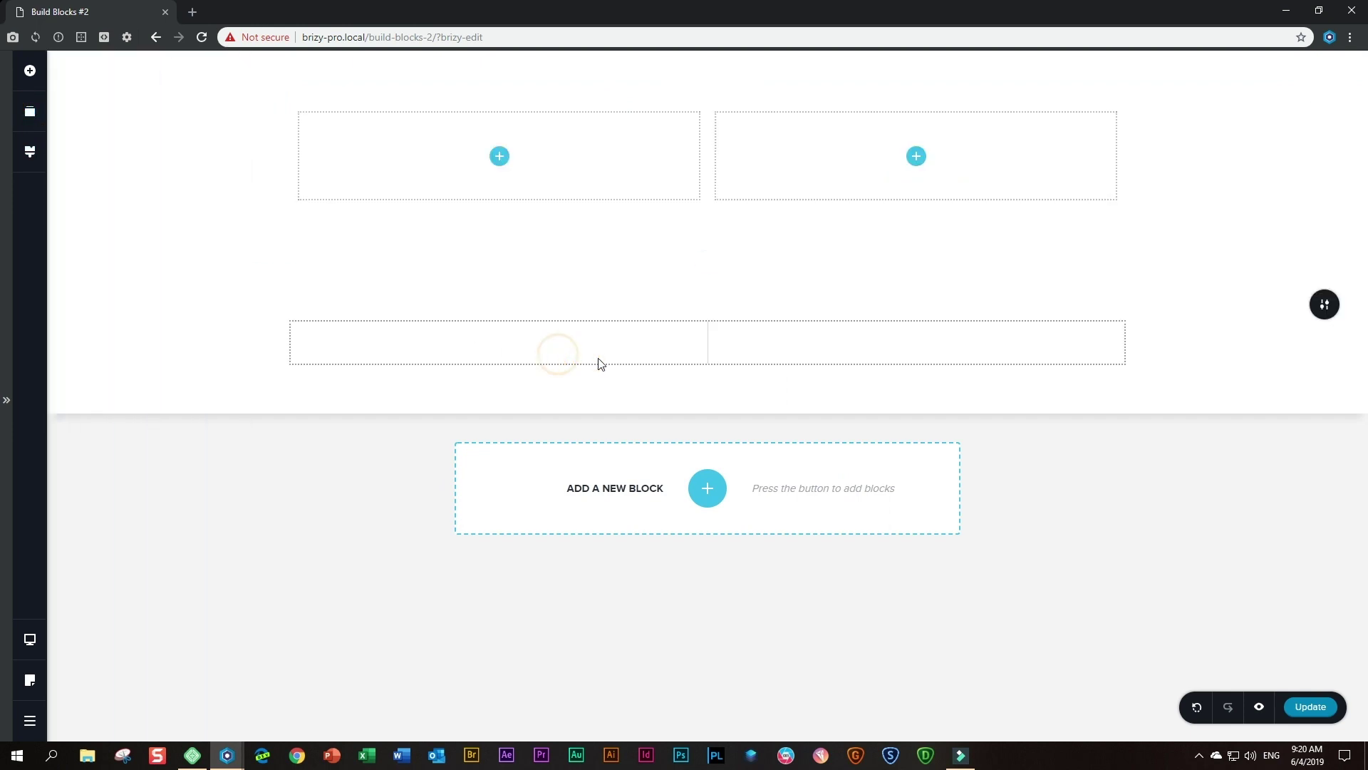
- Check the line image's picture settings, then deselect it with 60px bottom padding intact
{"action": "left_click", "coordinate": [710, 349]}
{"action": "left_click", "coordinate": [620, 299]}
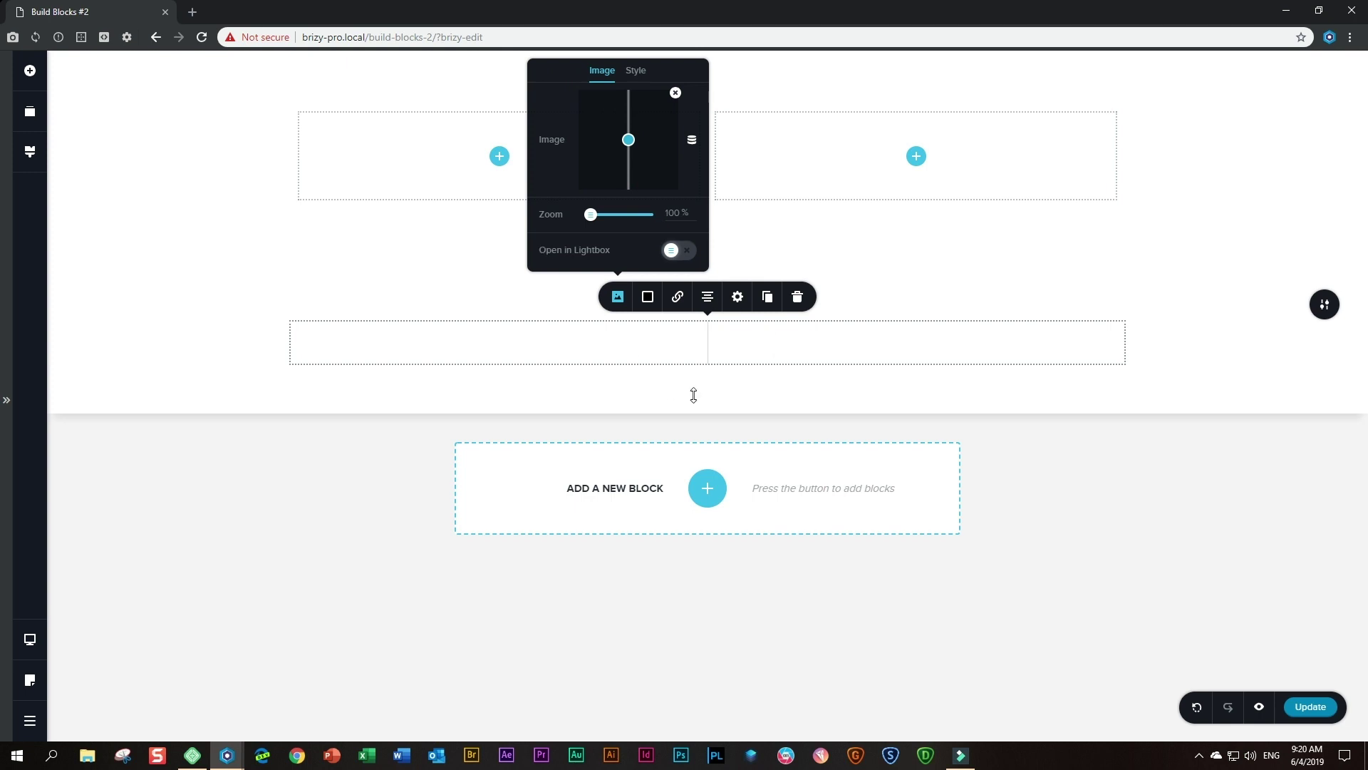
{"action": "left_click", "coordinate": [1185, 363]}
{"action": "mouse_move", "coordinate": [816, 393]}
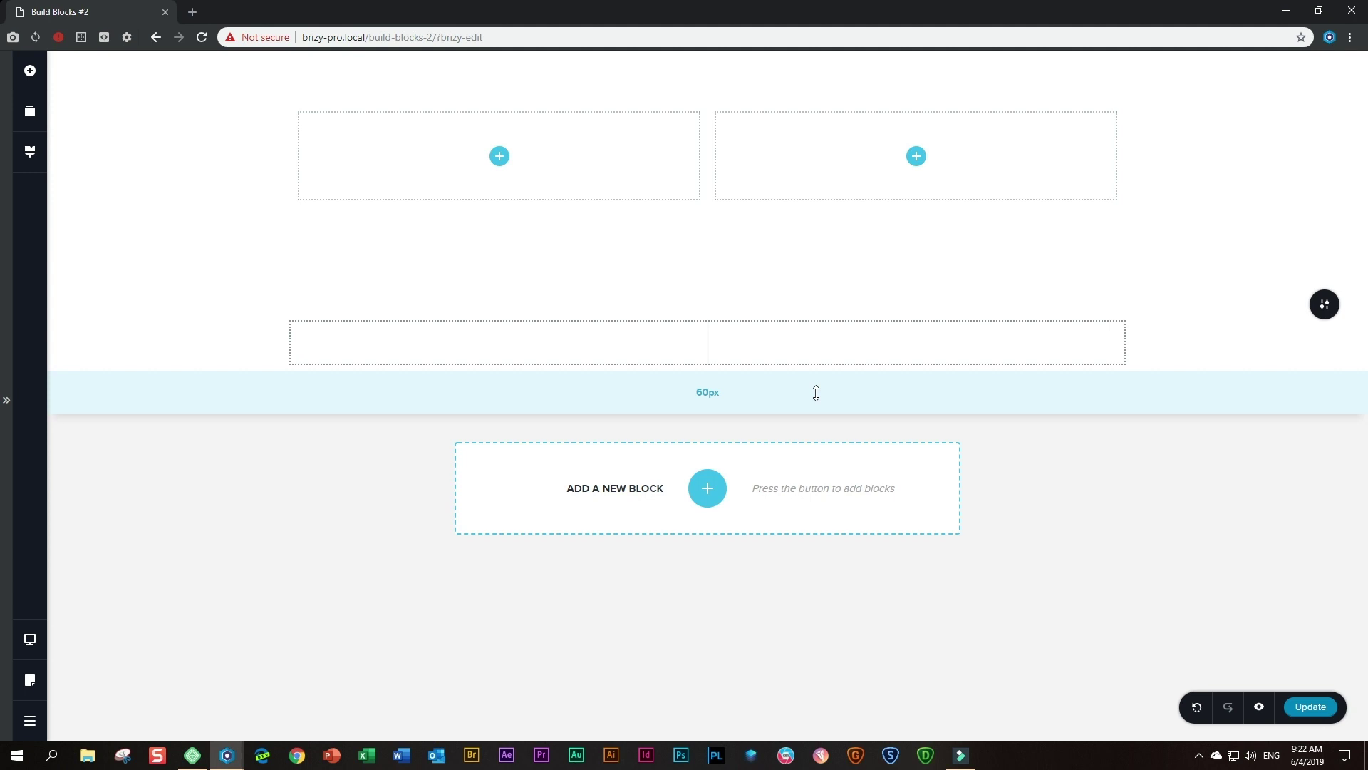
- Change the site's Current Style from Brizy default to Architekt
{"action": "left_click", "coordinate": [32, 158]}
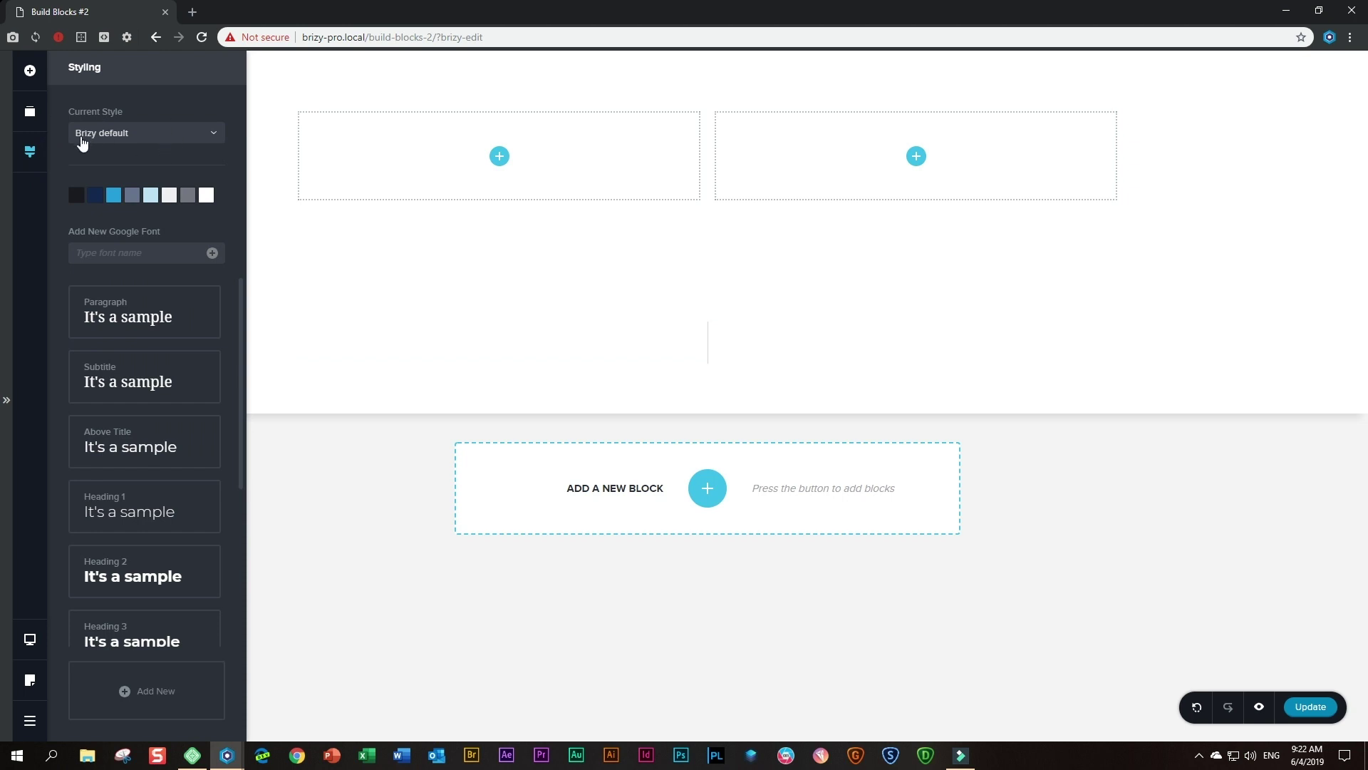
{"action": "left_click", "coordinate": [125, 142]}
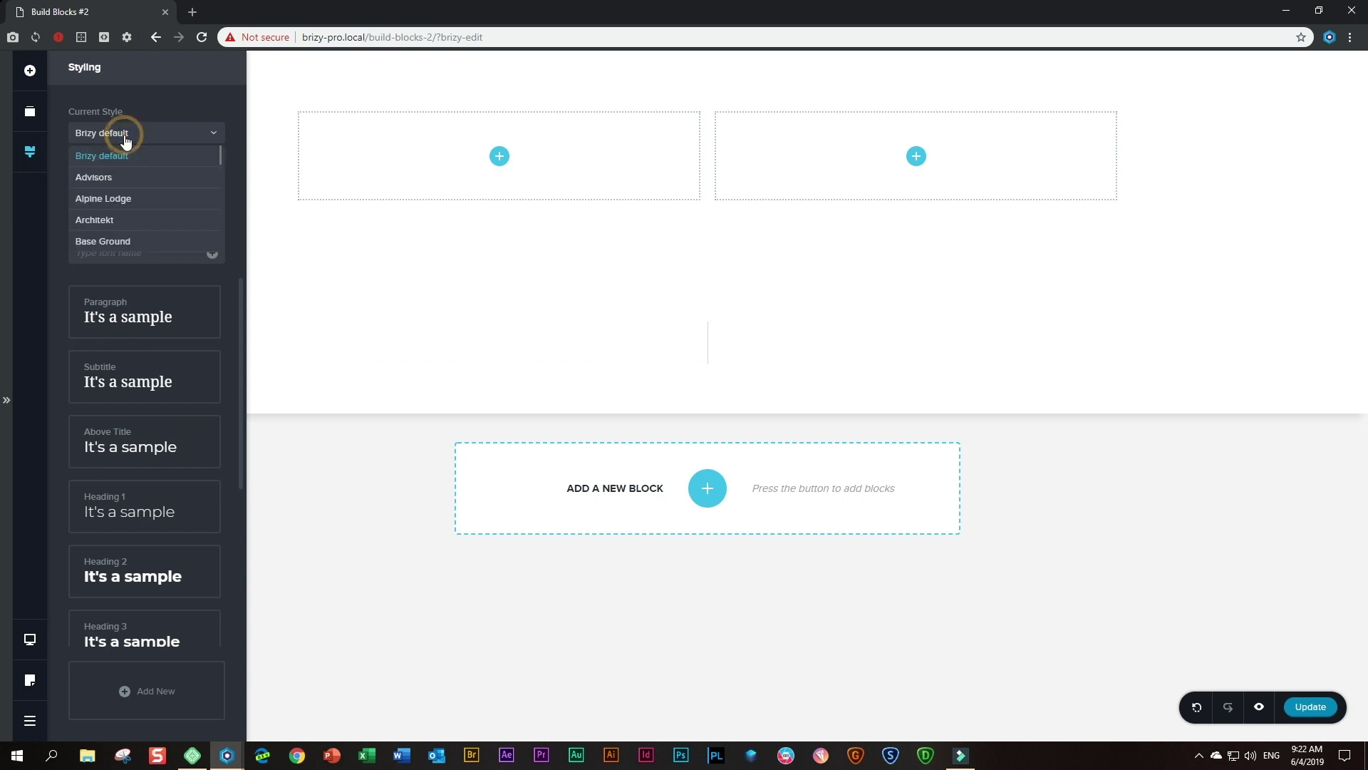
{"action": "left_click", "coordinate": [100, 222]}
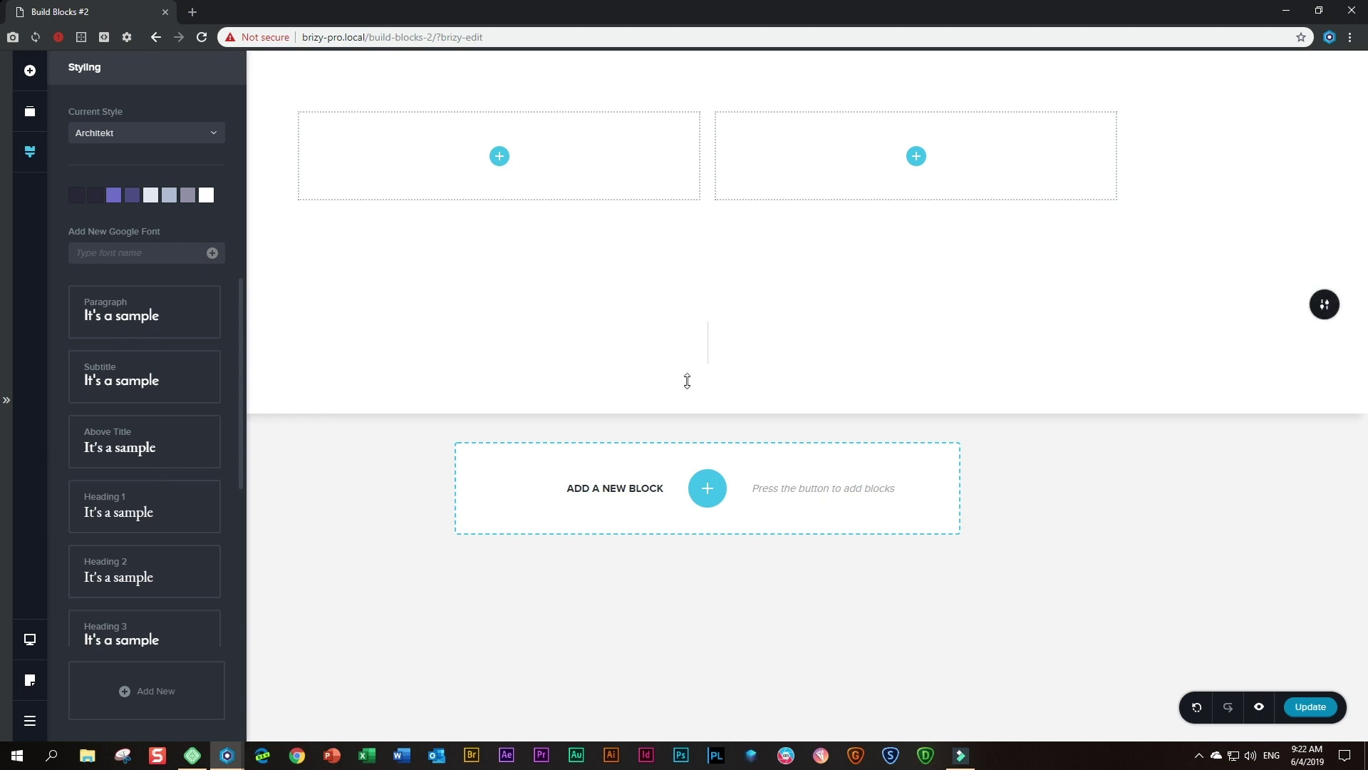
- Add a text element below the line and replace its sample text with 'CONTACT' and 'REACH US' lines
{"action": "left_click", "coordinate": [29, 70]}
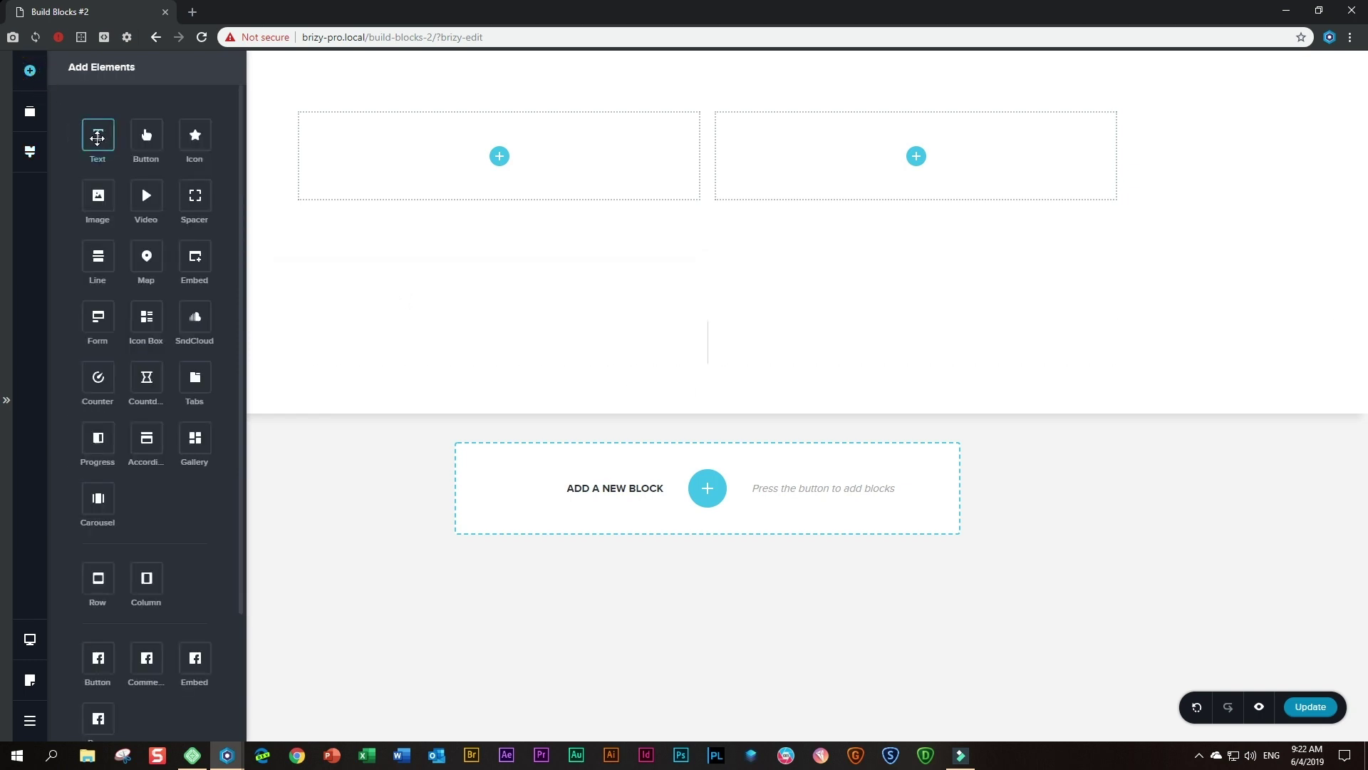
{"action": "left_click_drag", "start_coordinate": [98, 138], "coordinate": [666, 380]}
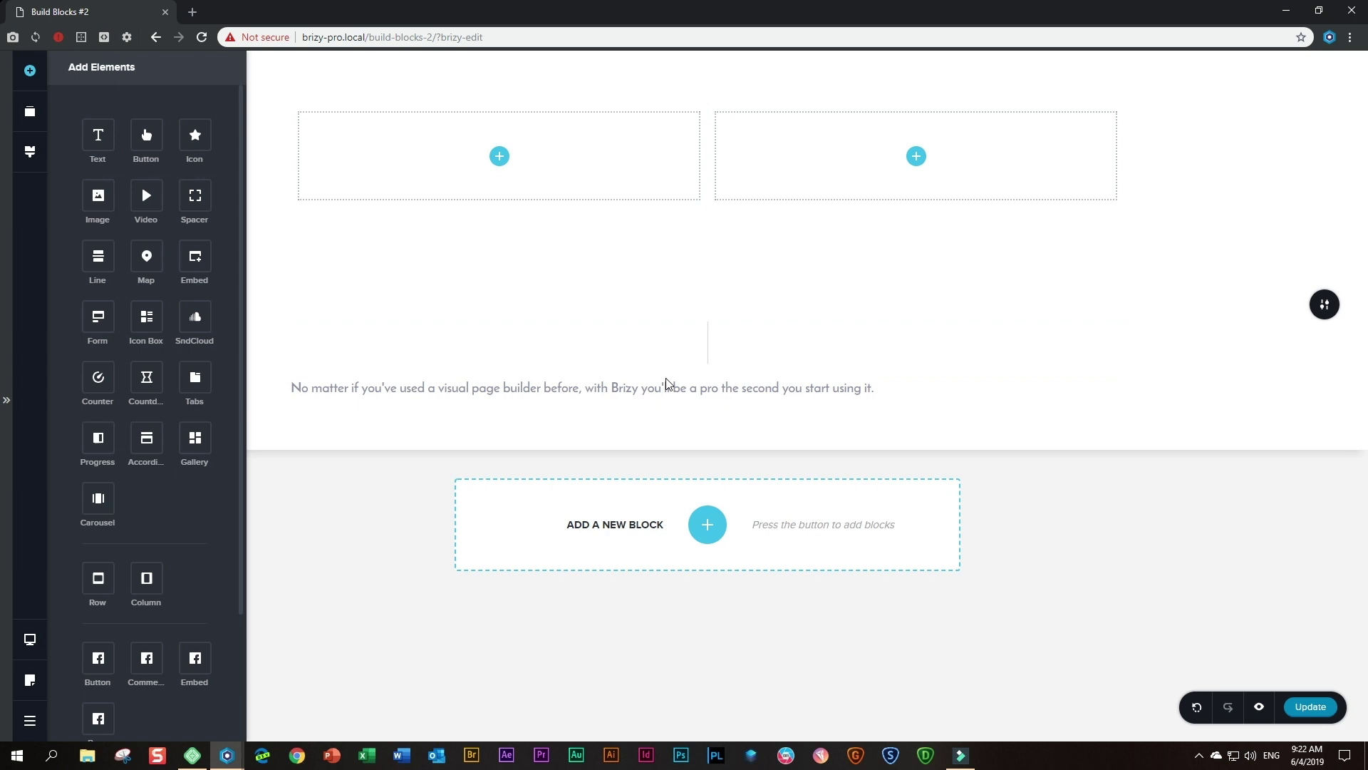
{"action": "triple_click", "coordinate": [645, 393]}
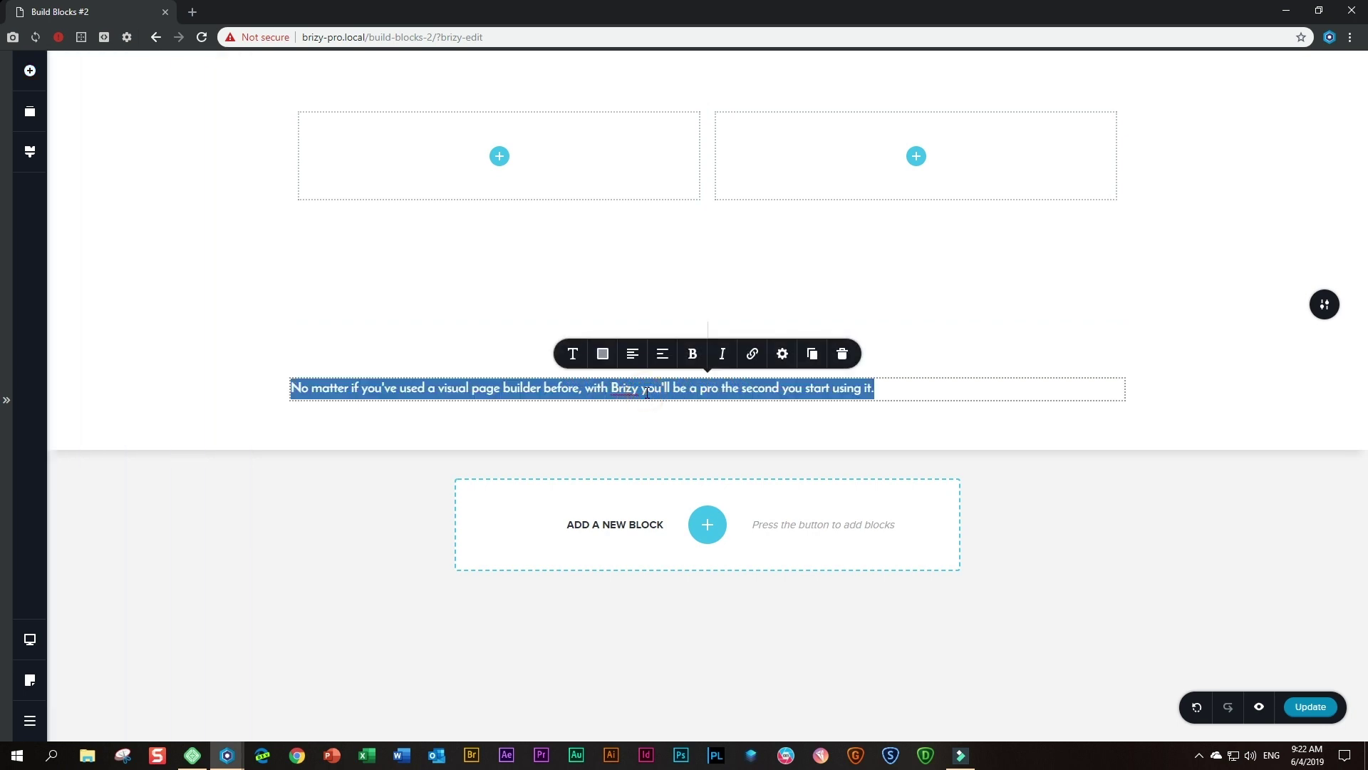
{"action": "type", "text": "CONTACT"}
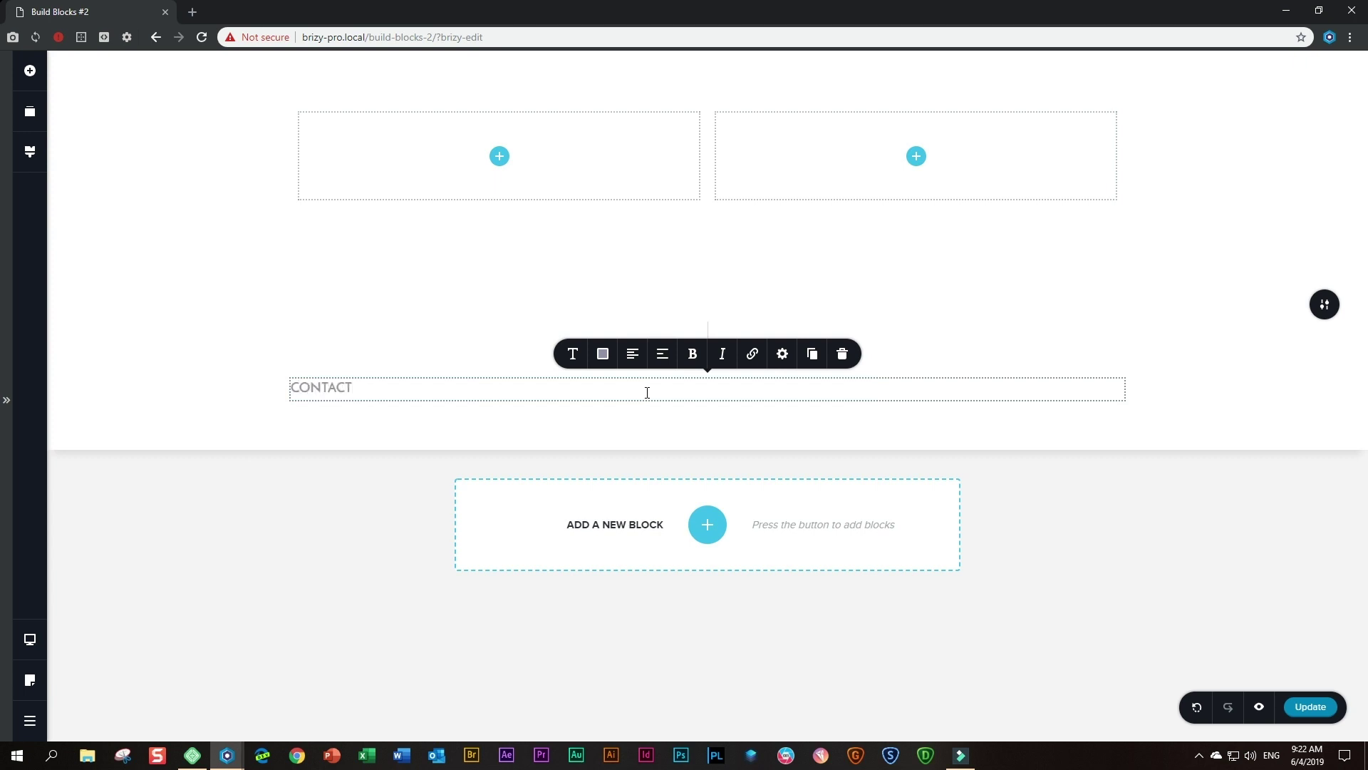
{"action": "key", "text": "Return"}
{"action": "type", "text": "REACH"}
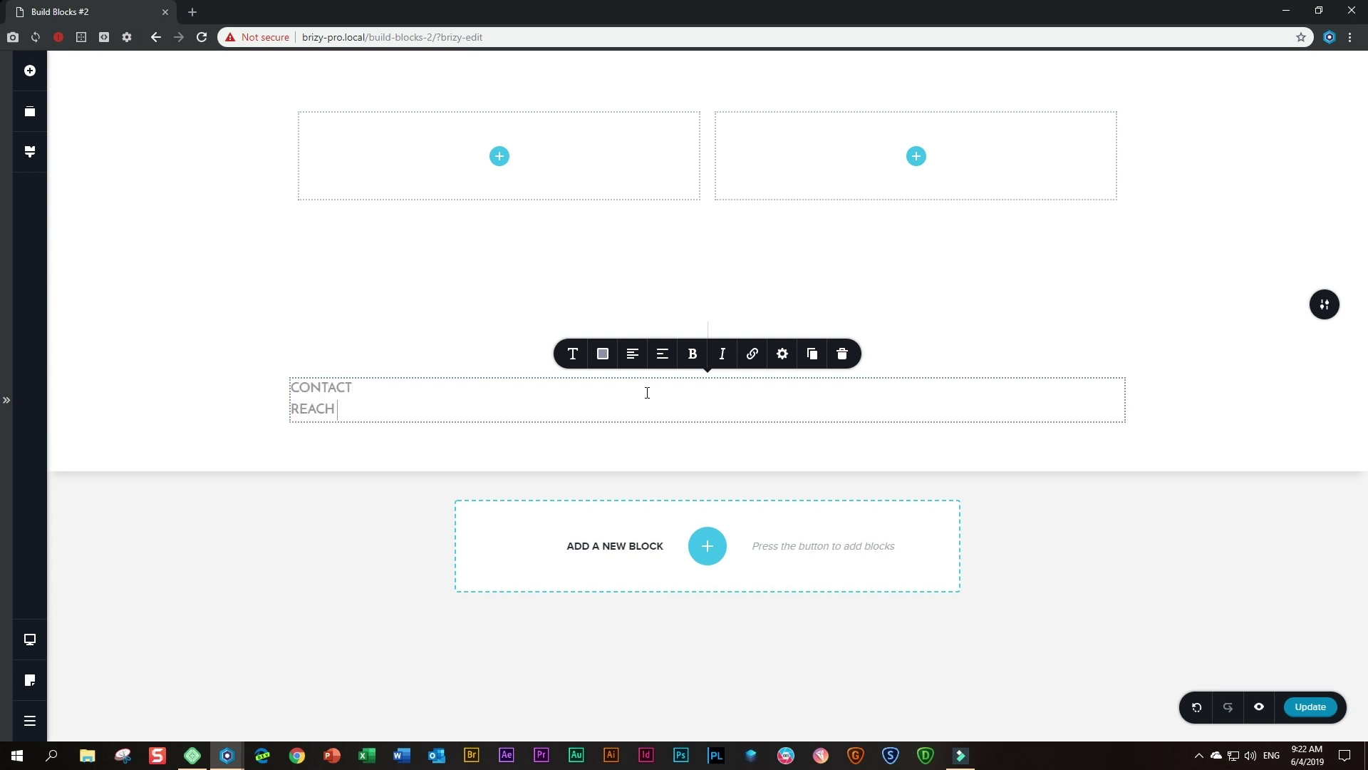
{"action": "type", "text": " US"}
- Style the CONTACT line with the Subtitle typography preset and centre it
{"action": "left_click", "coordinate": [391, 383]}
{"action": "left_click", "coordinate": [374, 415]}
{"action": "left_click", "coordinate": [381, 387]}
{"action": "left_click", "coordinate": [573, 354]}
{"action": "left_click", "coordinate": [666, 214]}
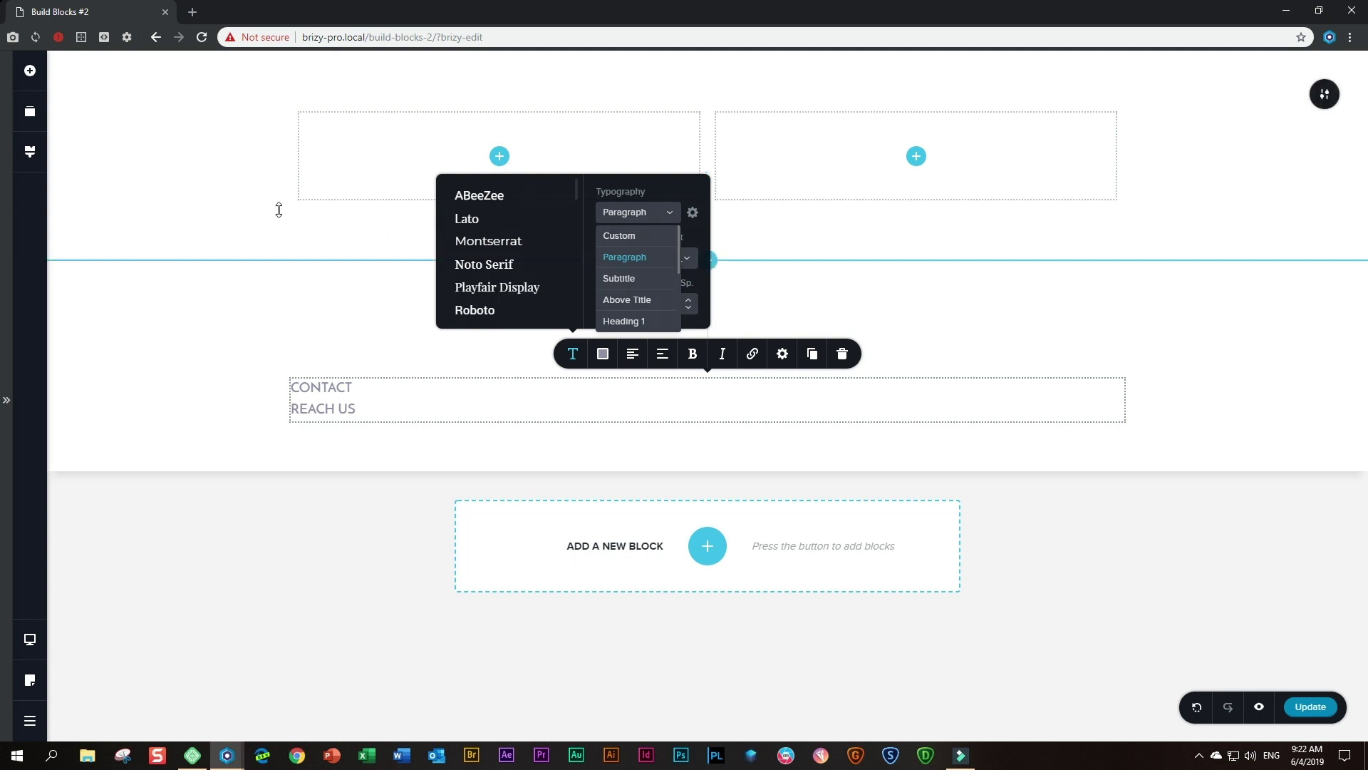
{"action": "left_click", "coordinate": [626, 278]}
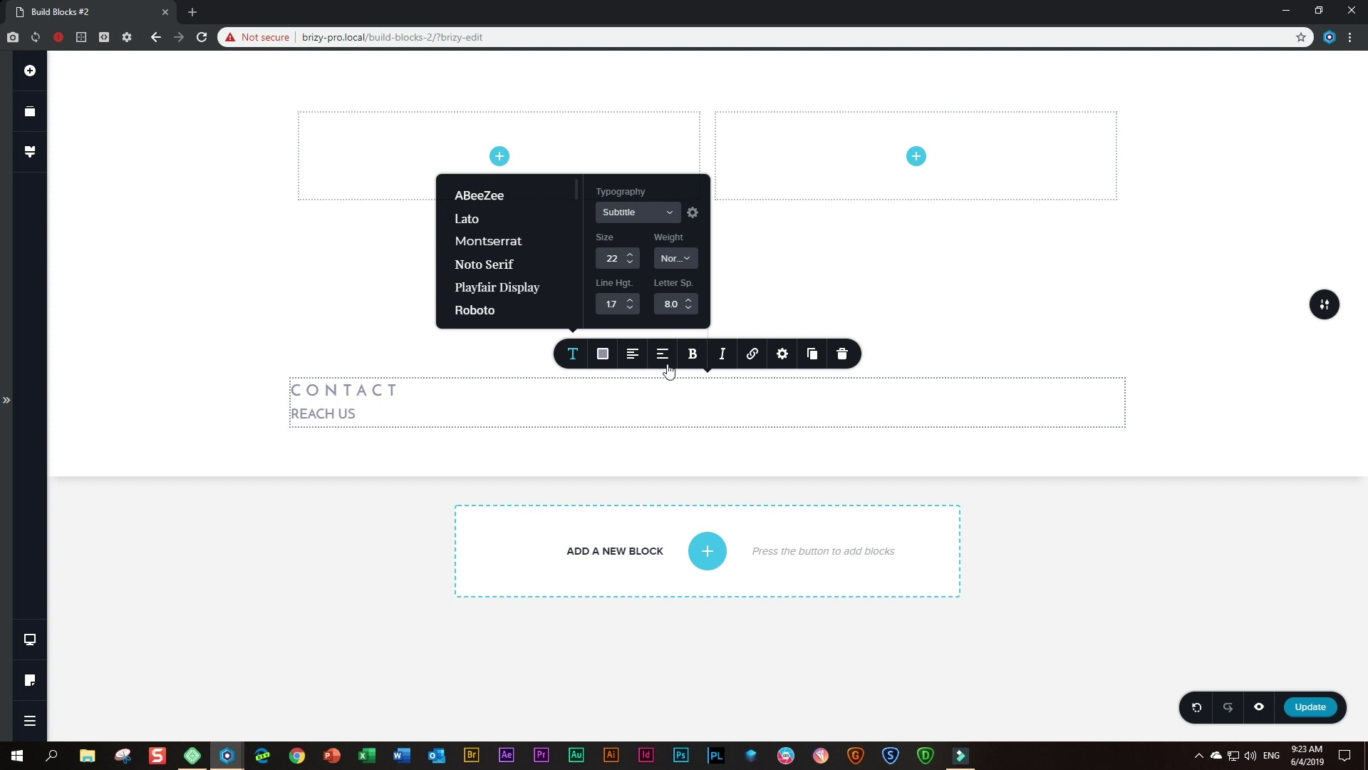
{"action": "left_click", "coordinate": [631, 357]}
{"action": "left_click", "coordinate": [632, 356]}
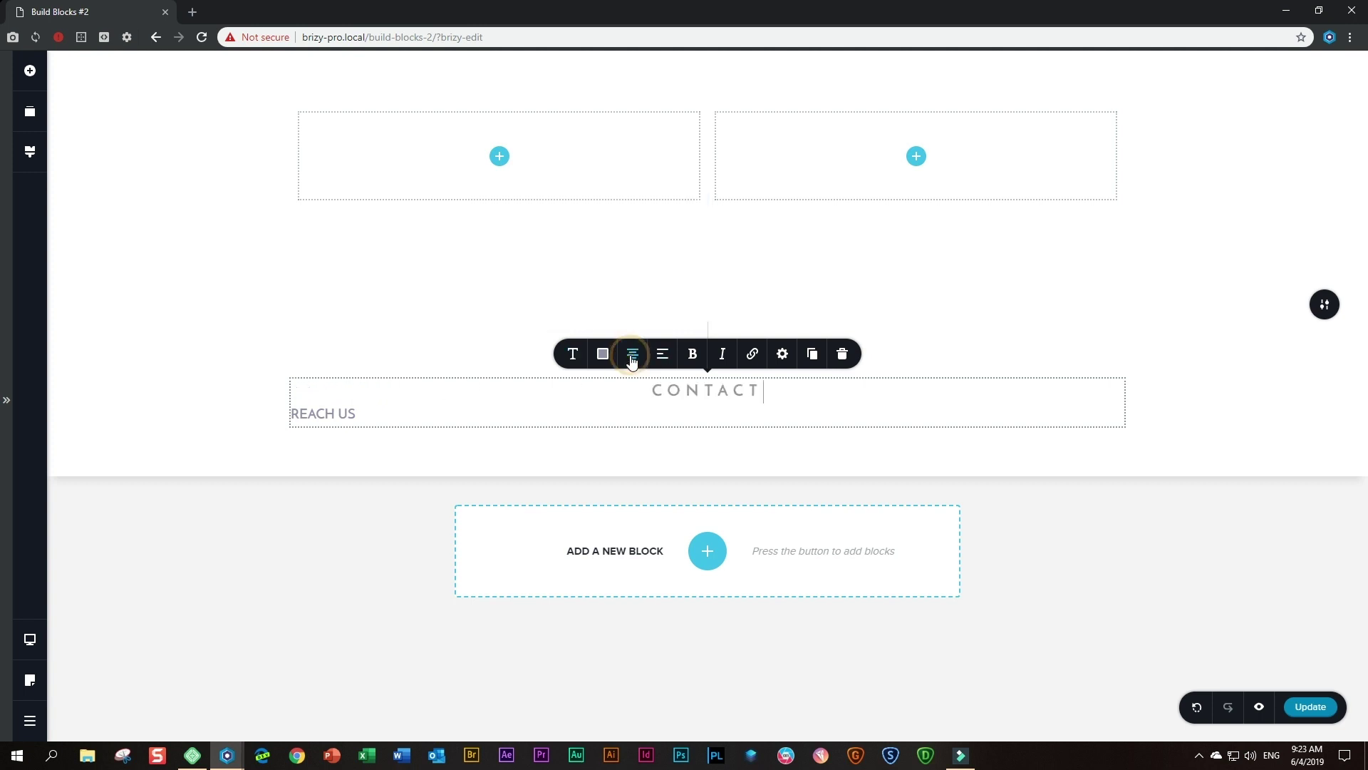
- Apply the Heading 2 typography preset to REACH US
{"action": "left_click", "coordinate": [374, 415]}
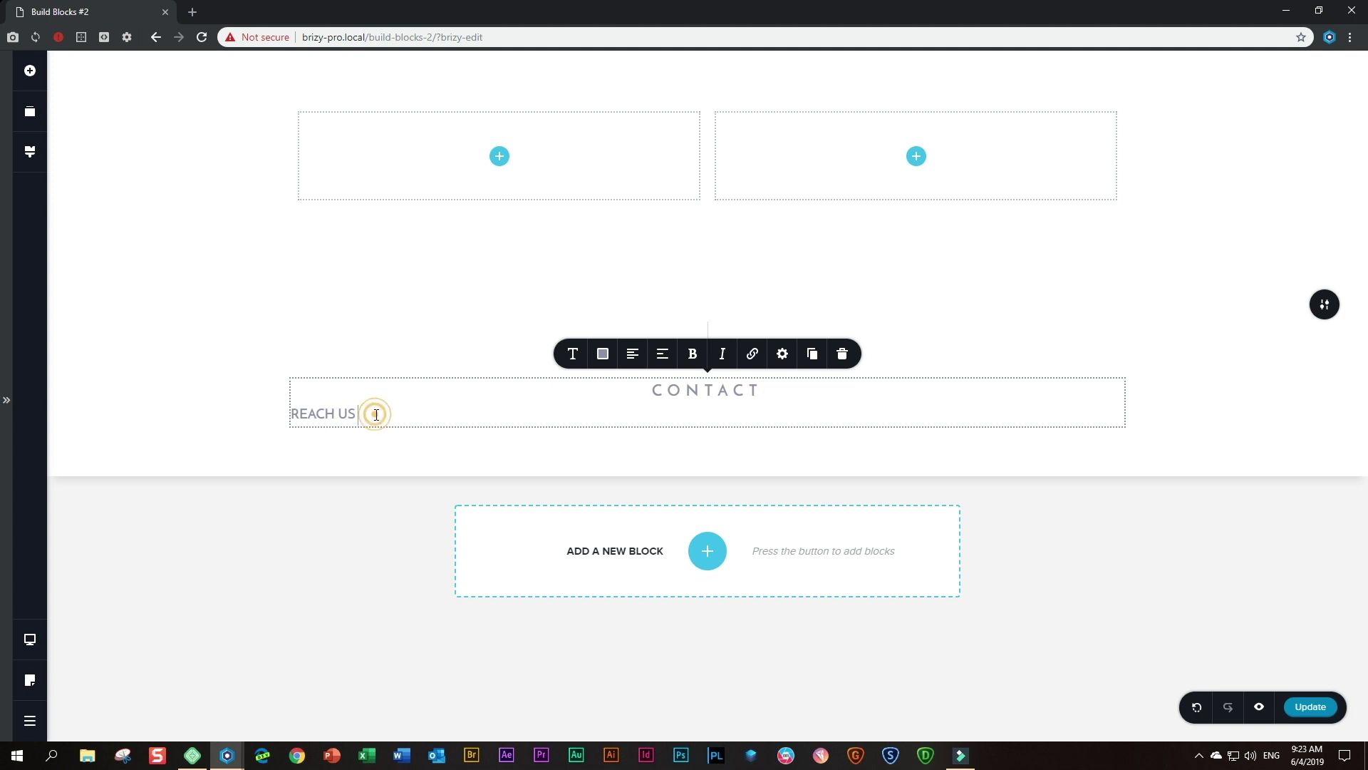
{"action": "left_click", "coordinate": [572, 367]}
{"action": "left_click", "coordinate": [666, 213]}
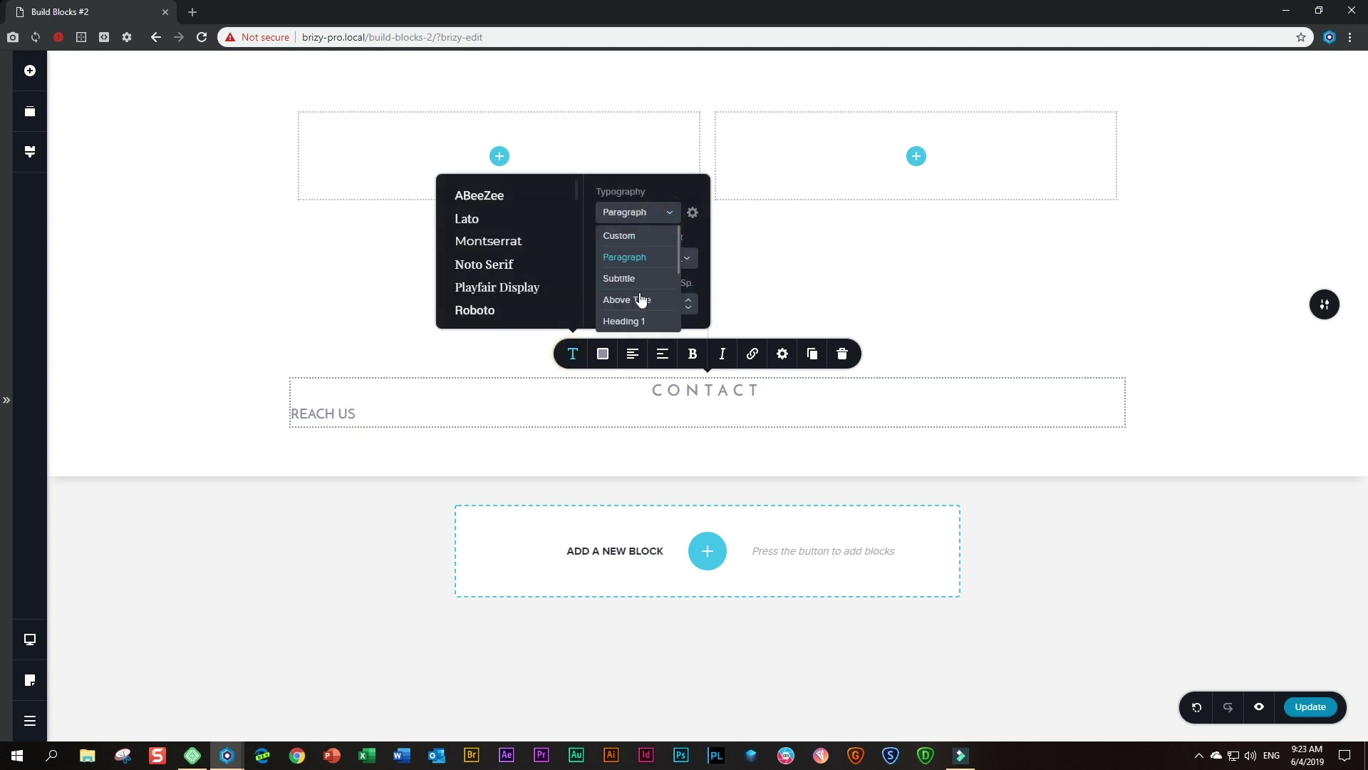
{"action": "scroll", "coordinate": [641, 300], "scroll_direction": "down", "scroll_amount": 2}
{"action": "left_click", "coordinate": [647, 292]}
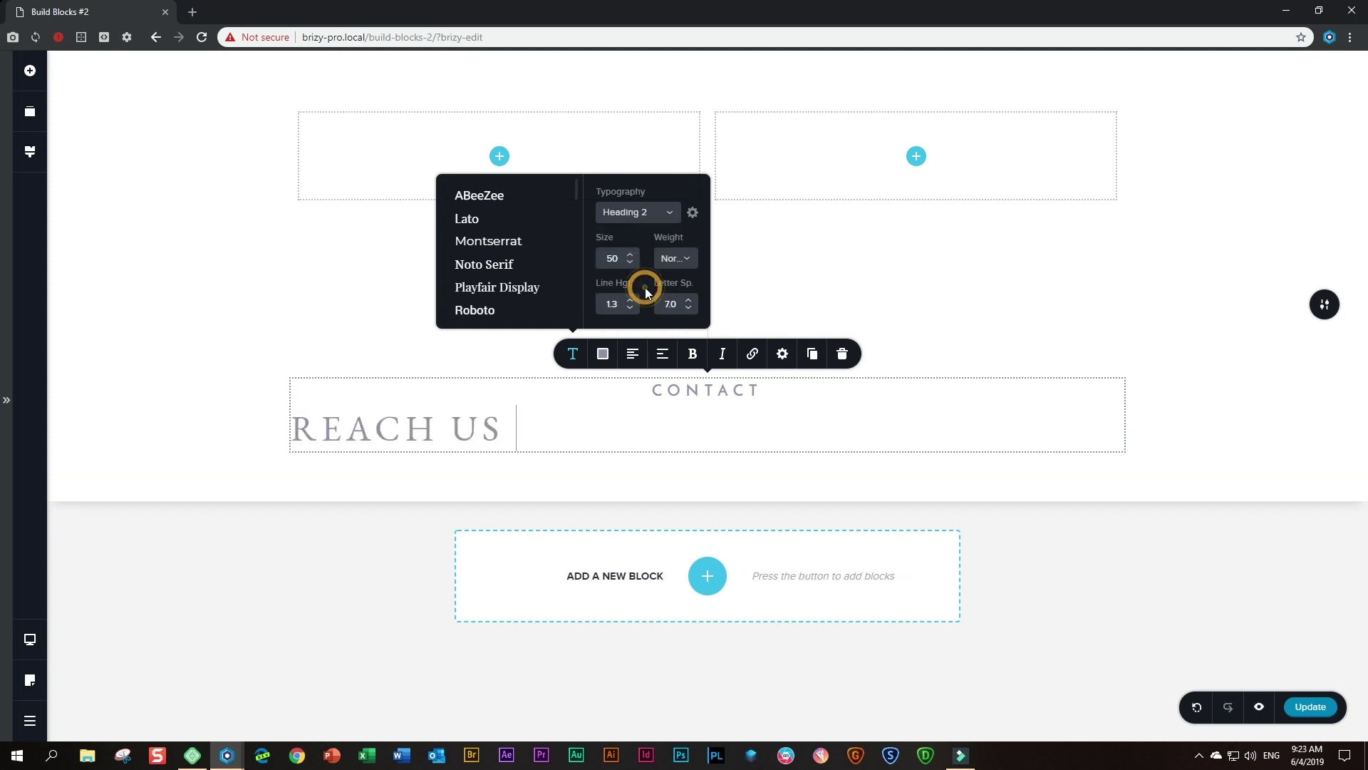
- Give REACH US the dark colour swatch and centre it under CONTACT
{"action": "left_click", "coordinate": [603, 356]}
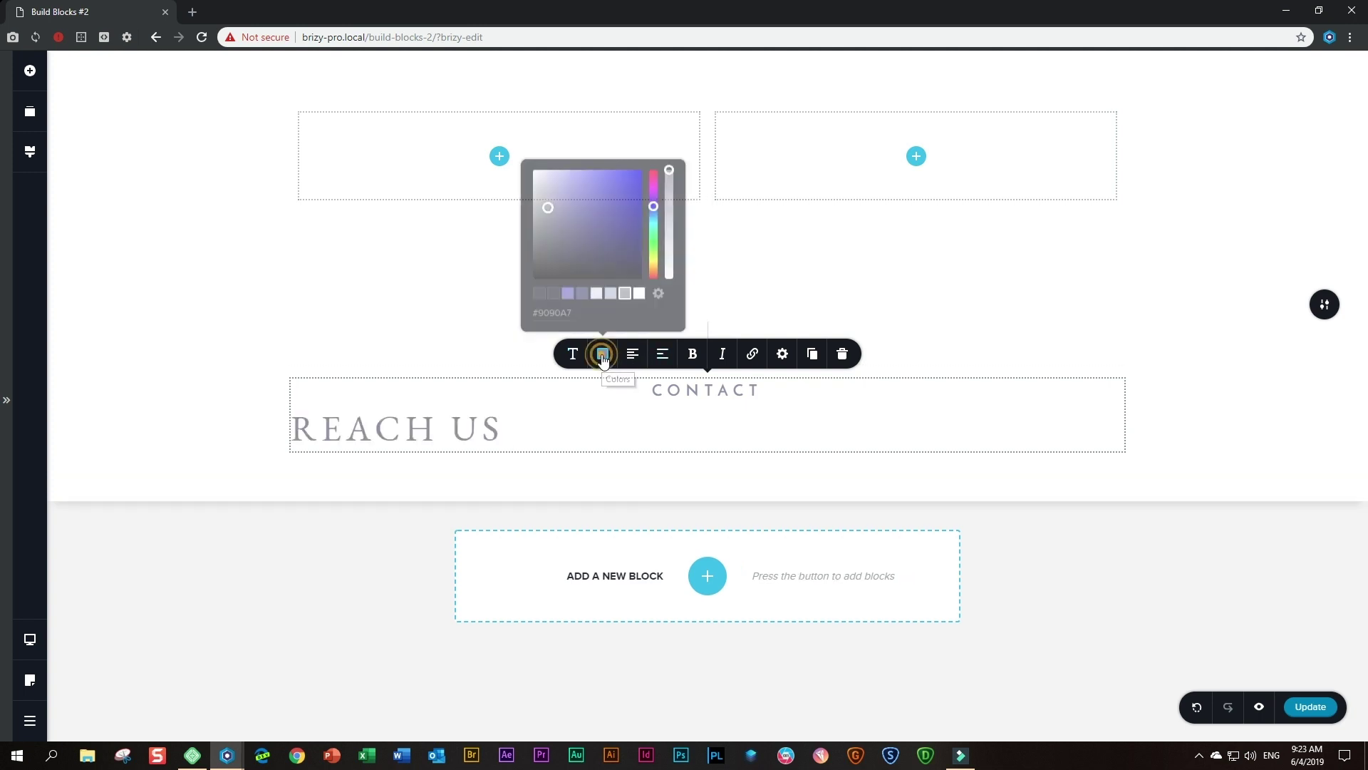
{"action": "left_click", "coordinate": [539, 292]}
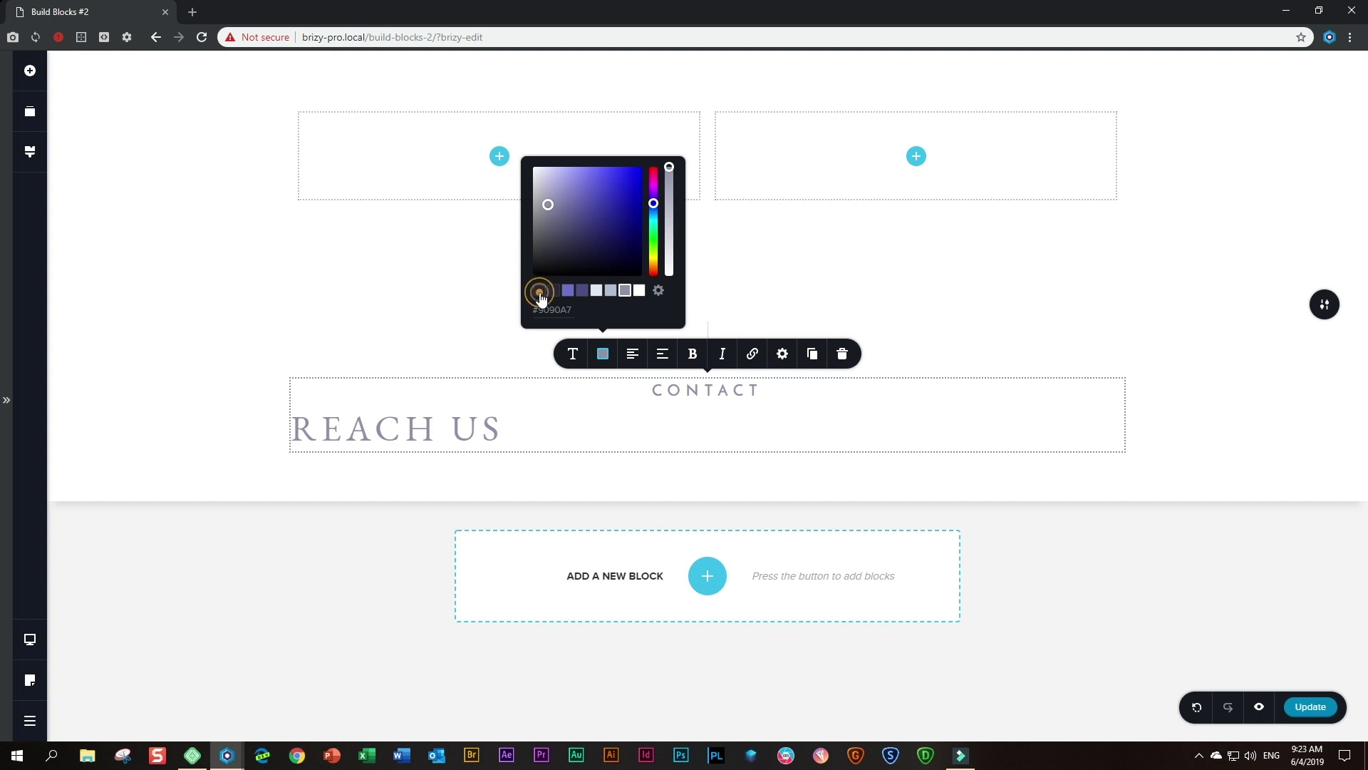
{"action": "left_click", "coordinate": [631, 355]}
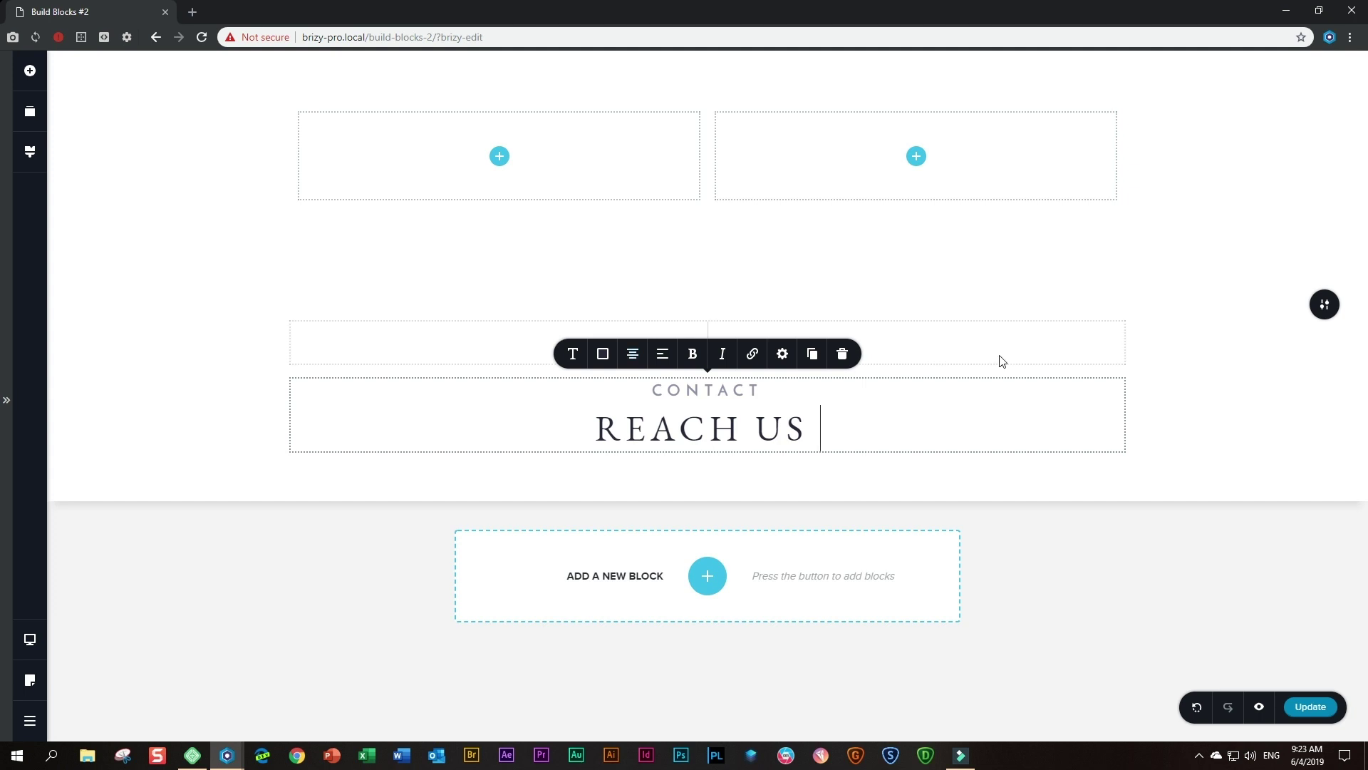
{"action": "left_click", "coordinate": [1179, 402]}
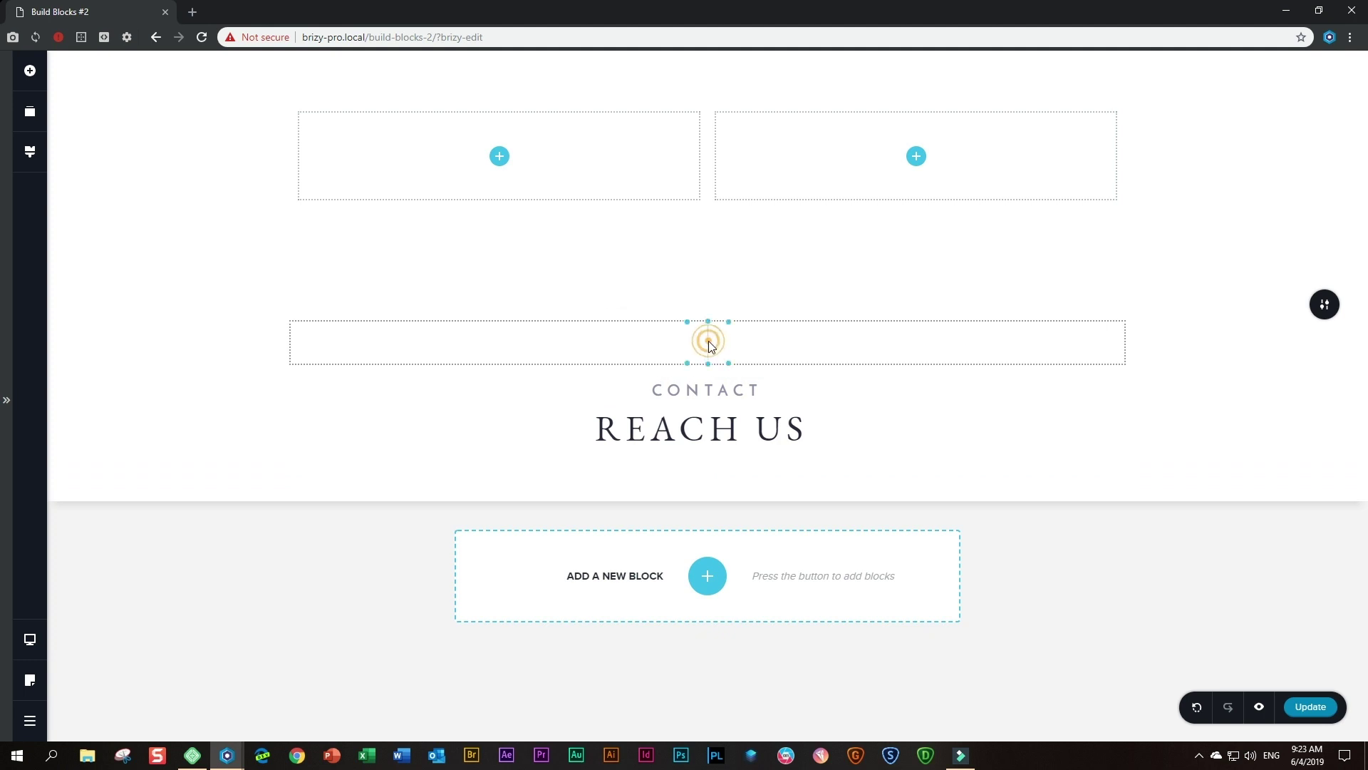
- Duplicate the divider row above the heading and drop the copy below REACH US
{"action": "left_click", "coordinate": [708, 344]}
{"action": "left_click", "coordinate": [769, 298]}
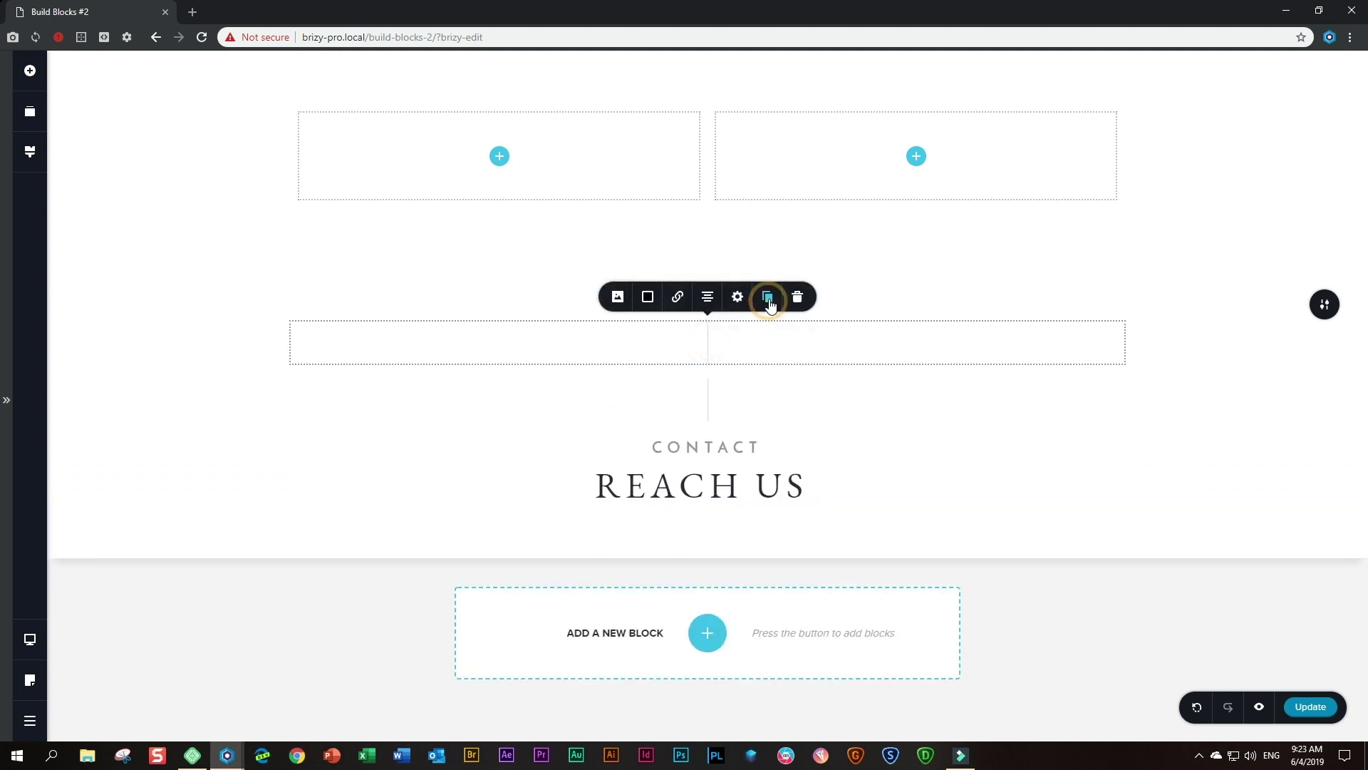
{"action": "left_click", "coordinate": [725, 394]}
{"action": "left_click_drag", "start_coordinate": [726, 396], "coordinate": [712, 499]}
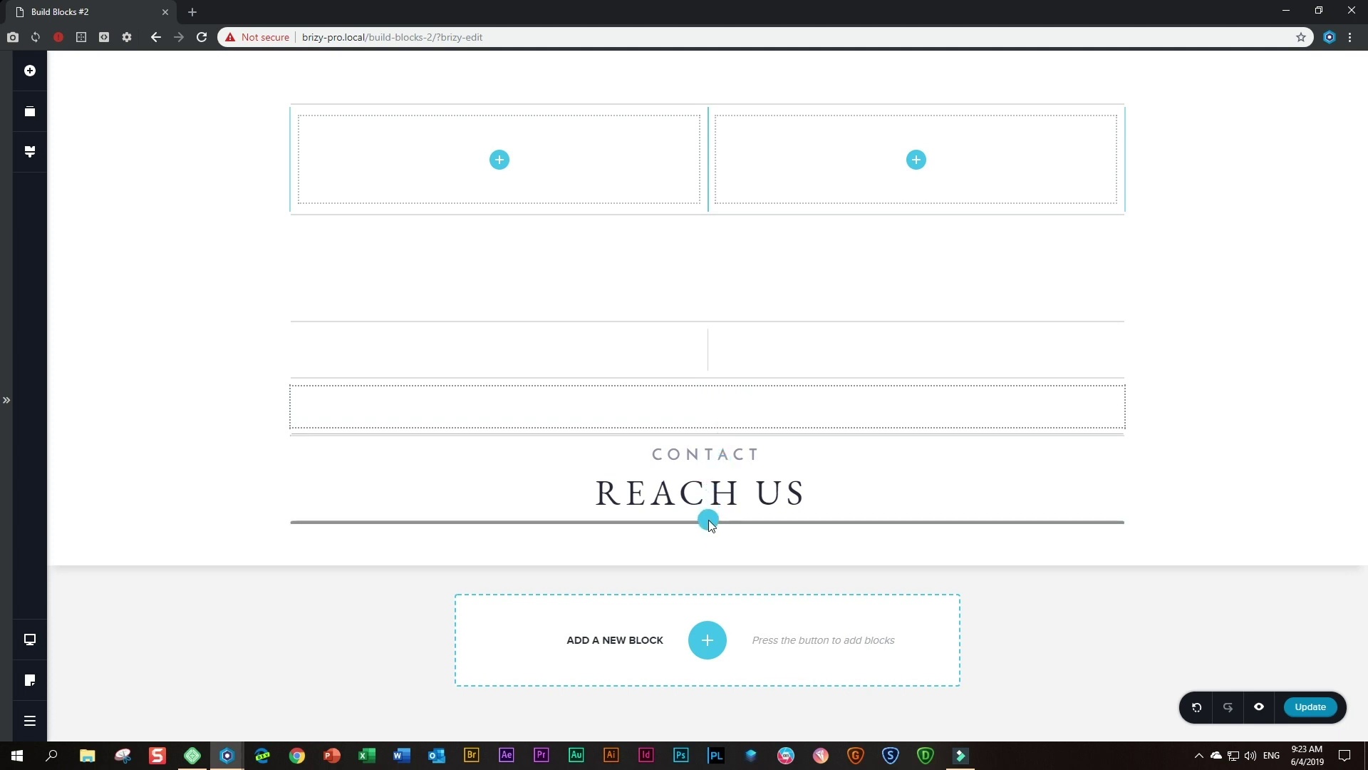
{"action": "left_click_drag", "start_coordinate": [708, 520], "coordinate": [709, 520]}
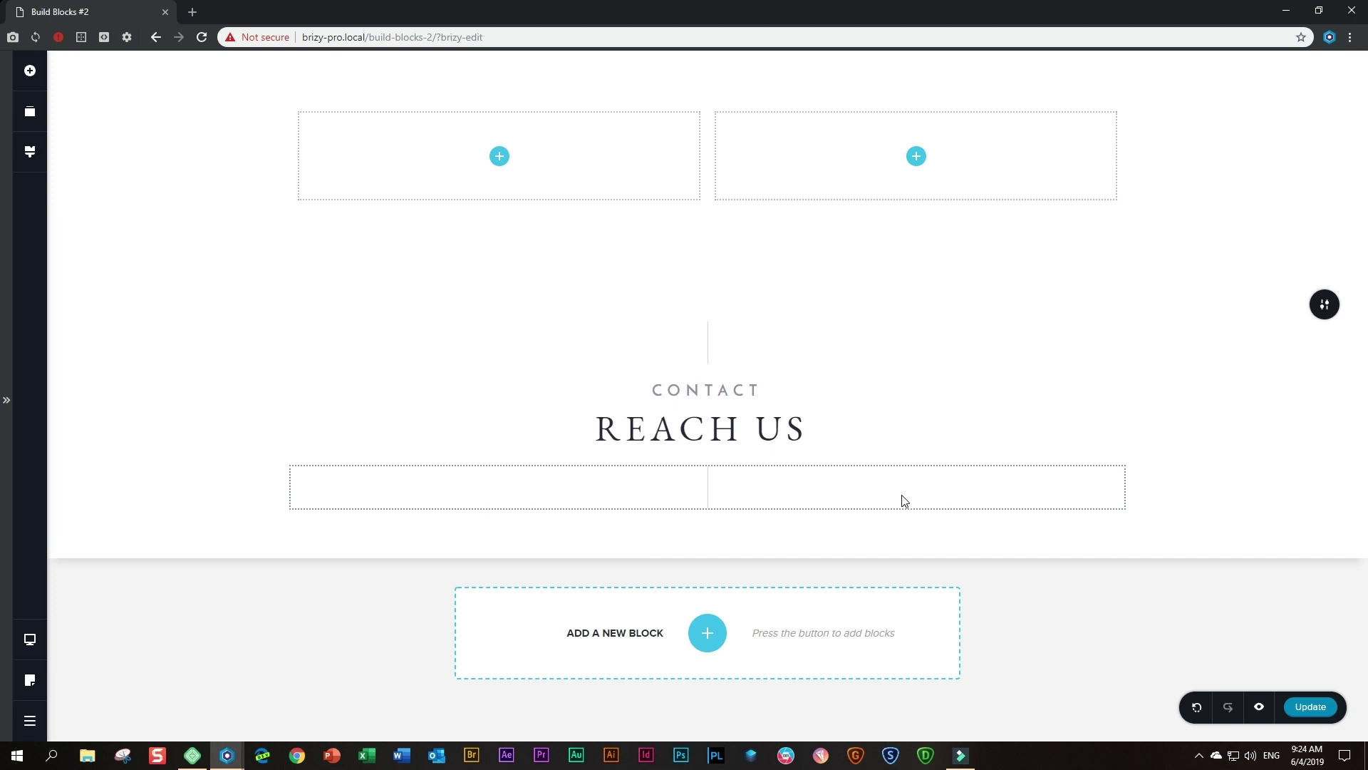
- Add a Row below the lower divider and delete its left column
{"action": "left_click", "coordinate": [30, 70]}
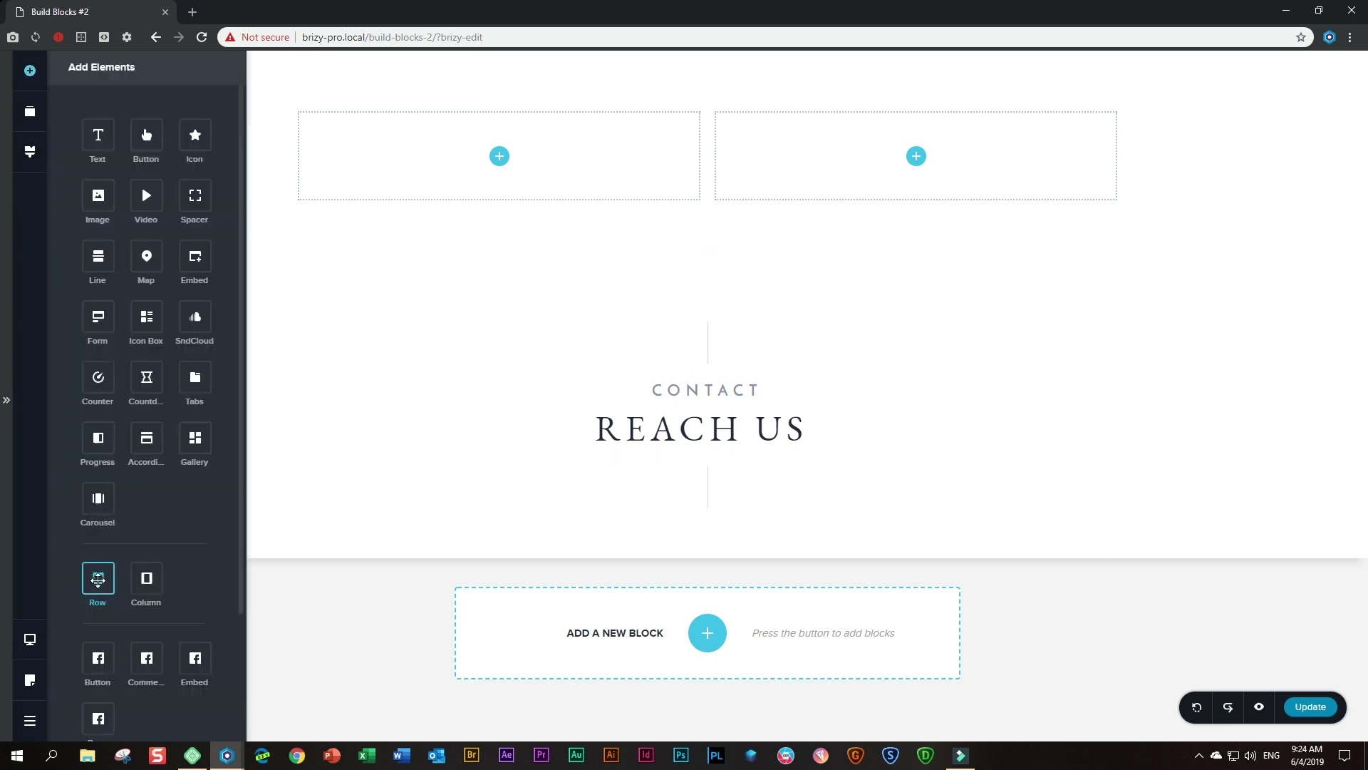
{"action": "left_click_drag", "start_coordinate": [98, 578], "coordinate": [664, 515]}
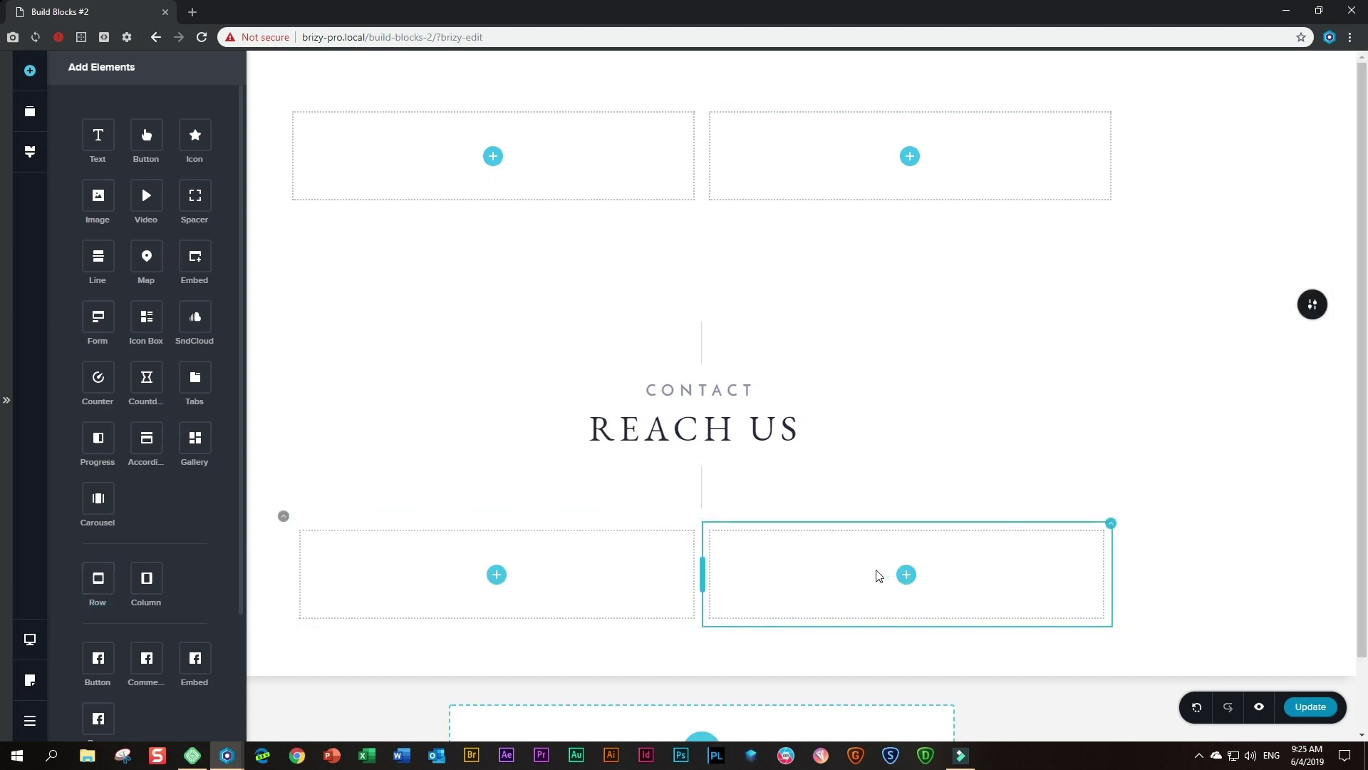
{"action": "right_click", "coordinate": [649, 568]}
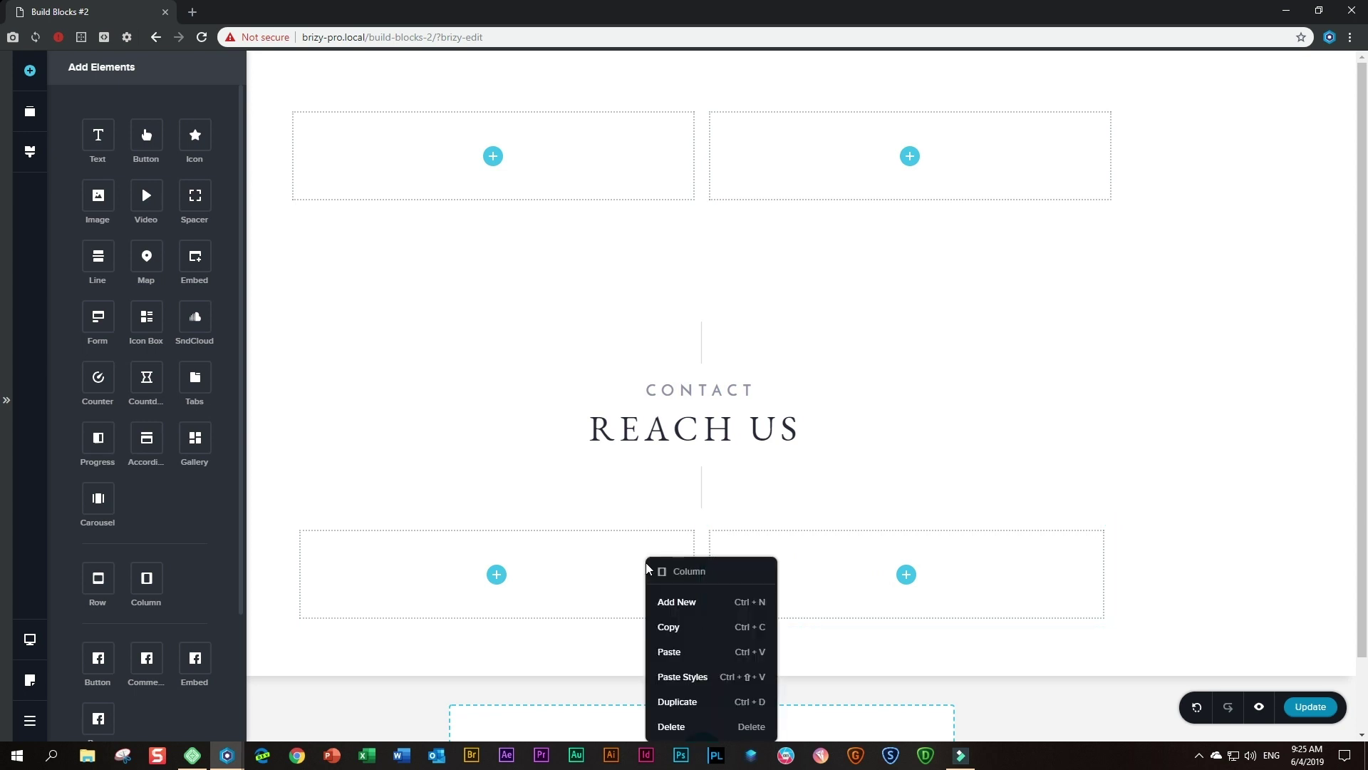
{"action": "left_click", "coordinate": [693, 726]}
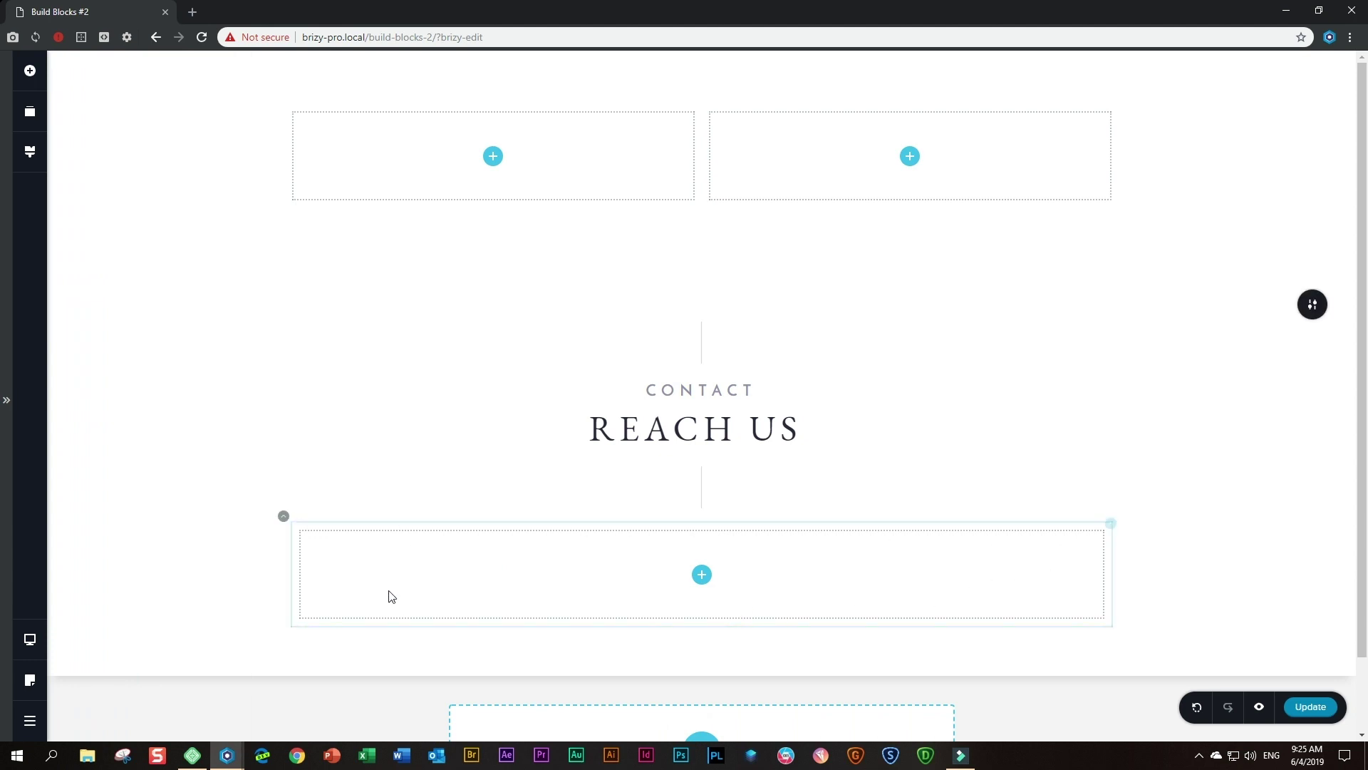
- Set the new row's width to 70% and bring up Add Elements again
{"action": "left_click", "coordinate": [283, 518]}
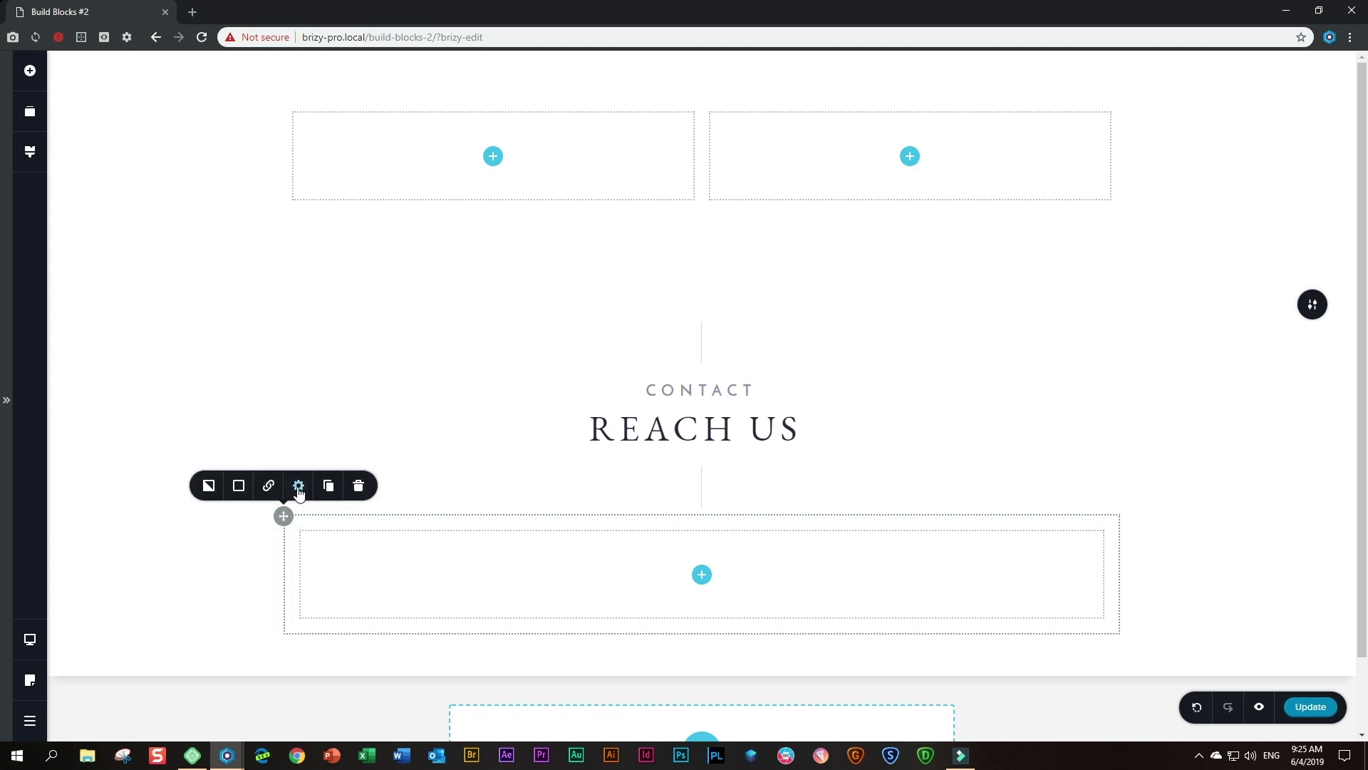
{"action": "left_click", "coordinate": [299, 490]}
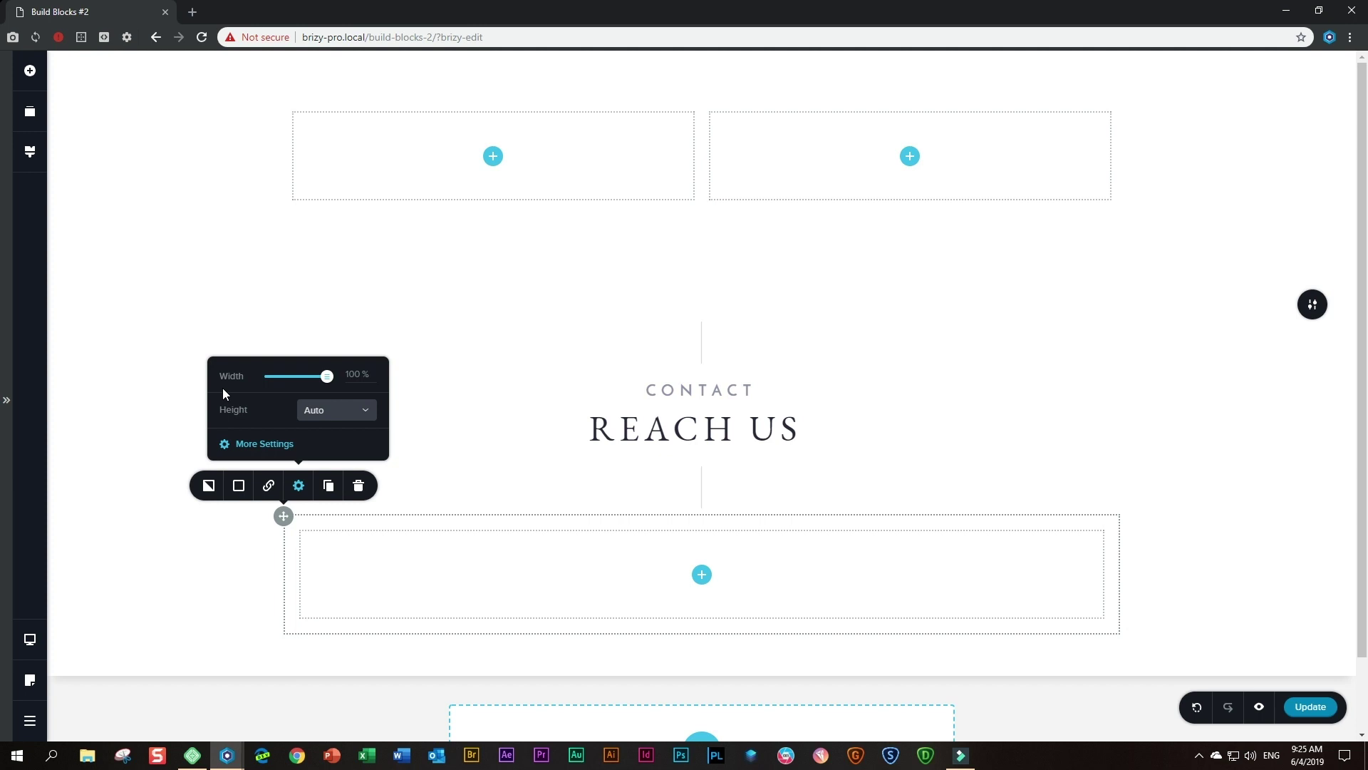
{"action": "double_click", "coordinate": [355, 376]}
{"action": "type", "text": "70"}
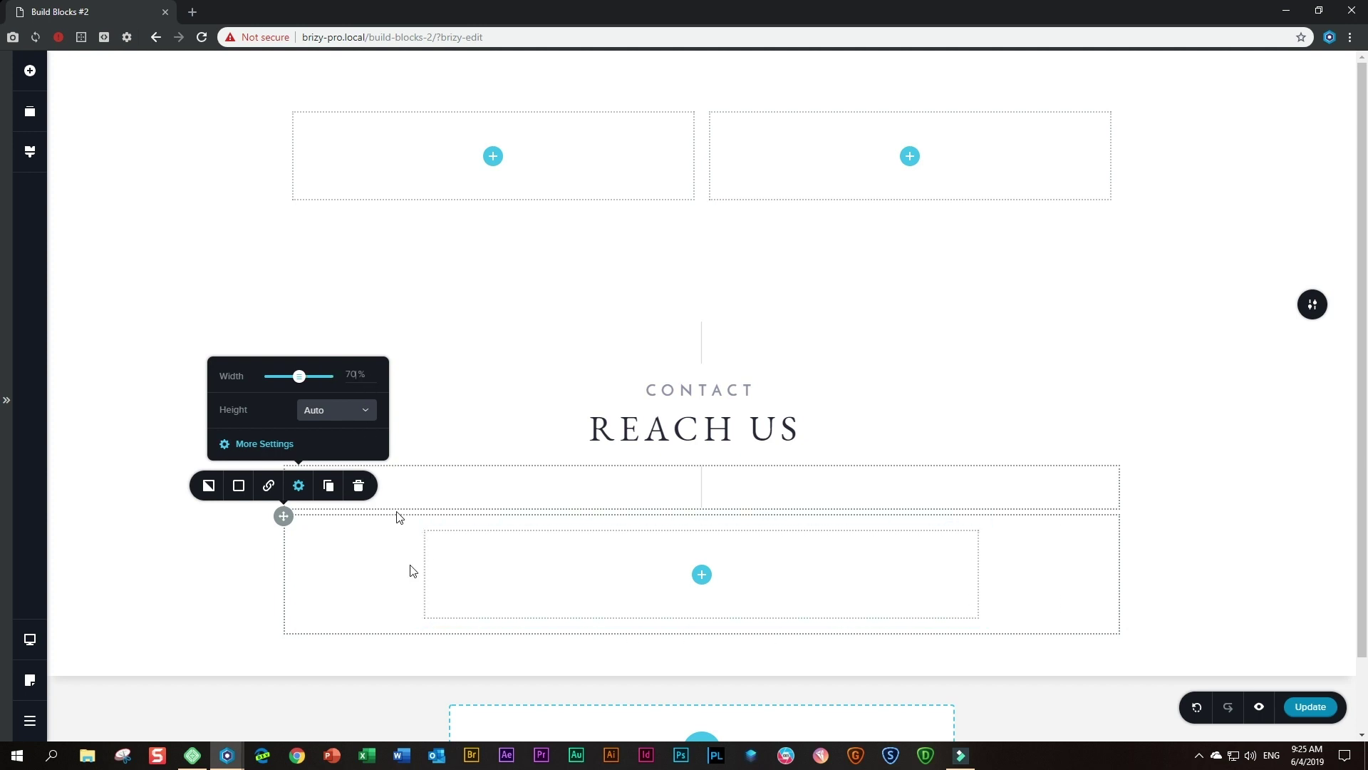
{"action": "left_click", "coordinate": [32, 72]}
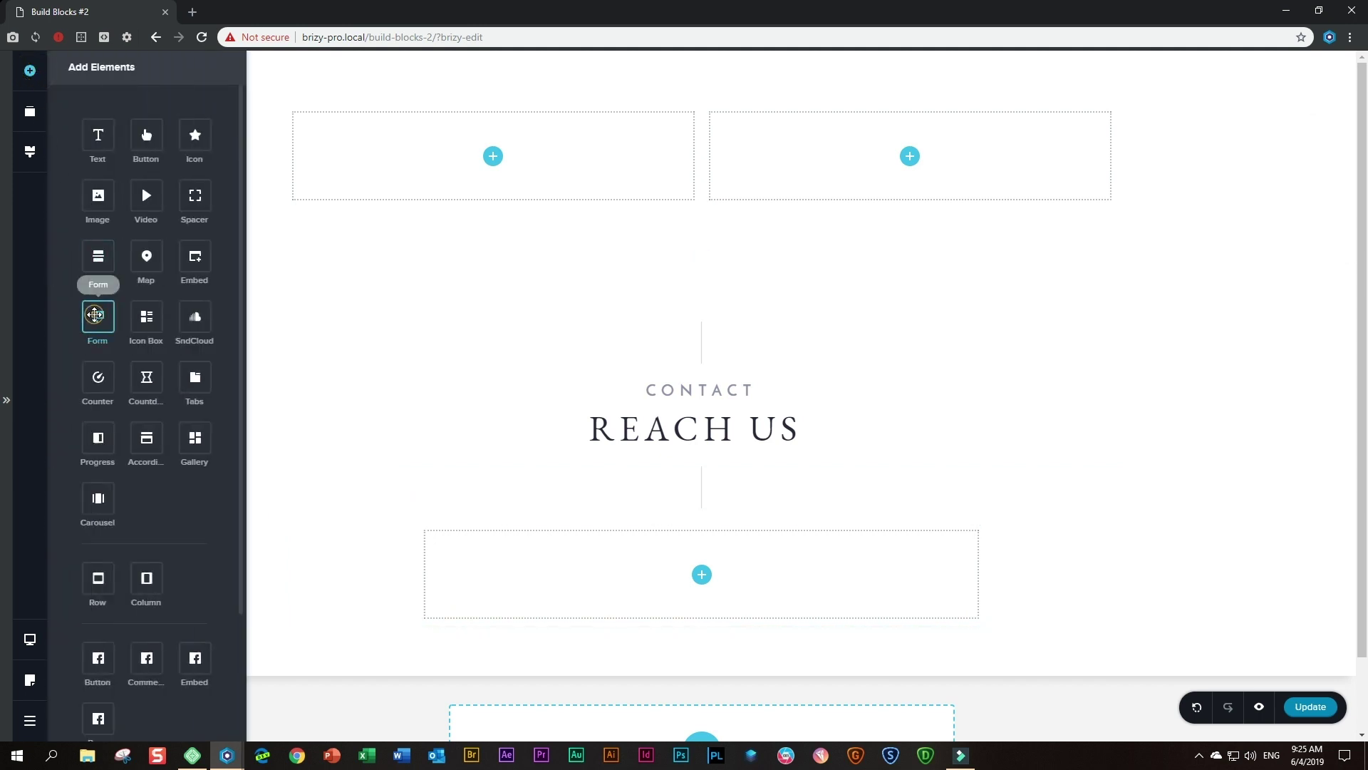
- Drop a Form element into the empty row and relabel its first field 'Email Address'
{"action": "left_click_drag", "start_coordinate": [98, 316], "coordinate": [703, 583]}
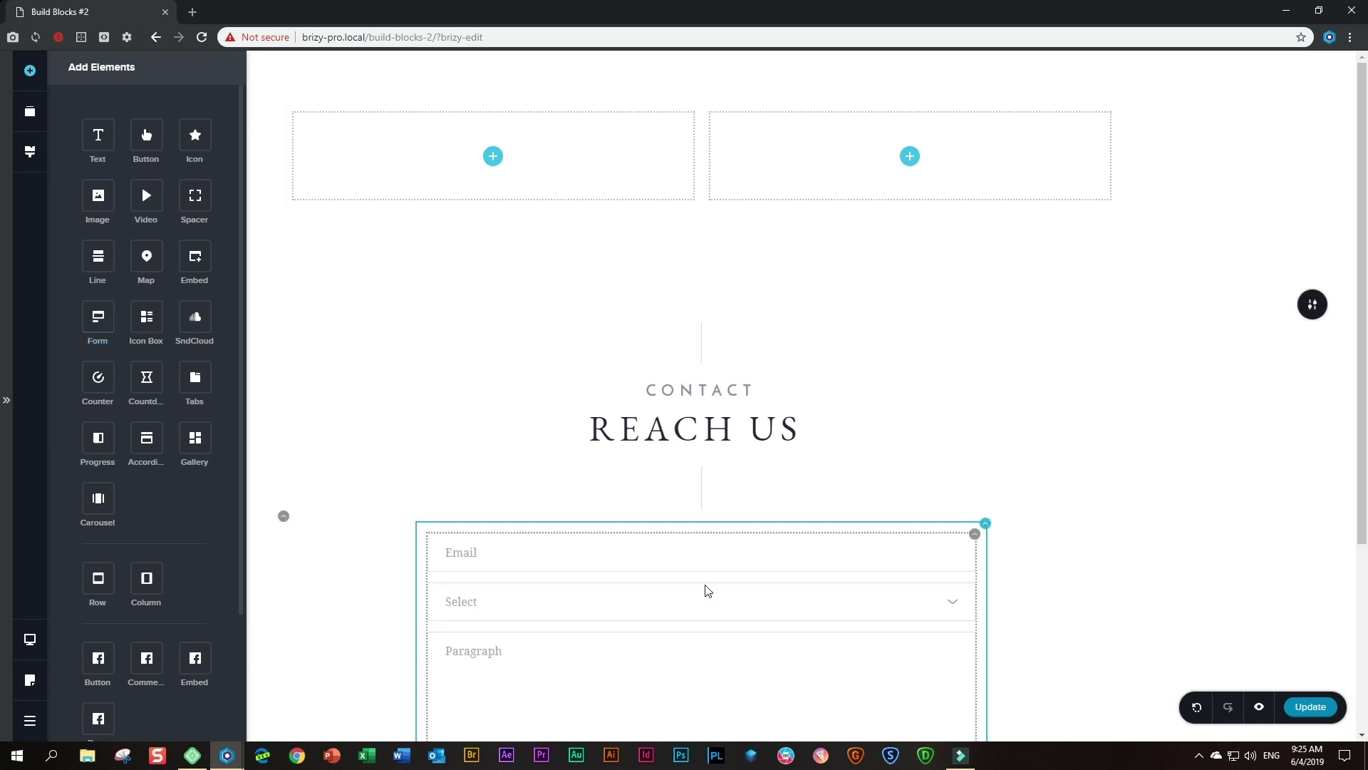
{"action": "scroll", "coordinate": [709, 582], "scroll_direction": "down", "scroll_amount": 1}
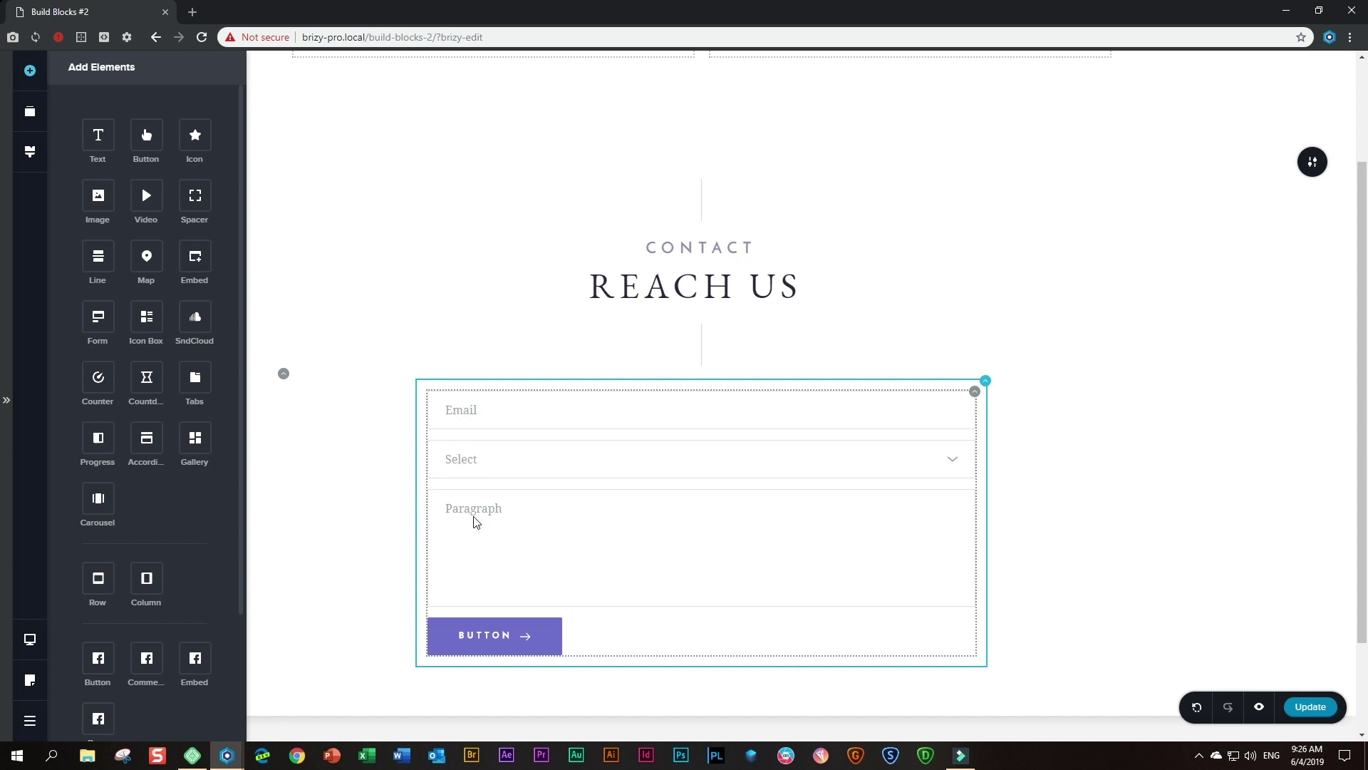
{"action": "left_click", "coordinate": [484, 417]}
{"action": "left_click", "coordinate": [497, 412]}
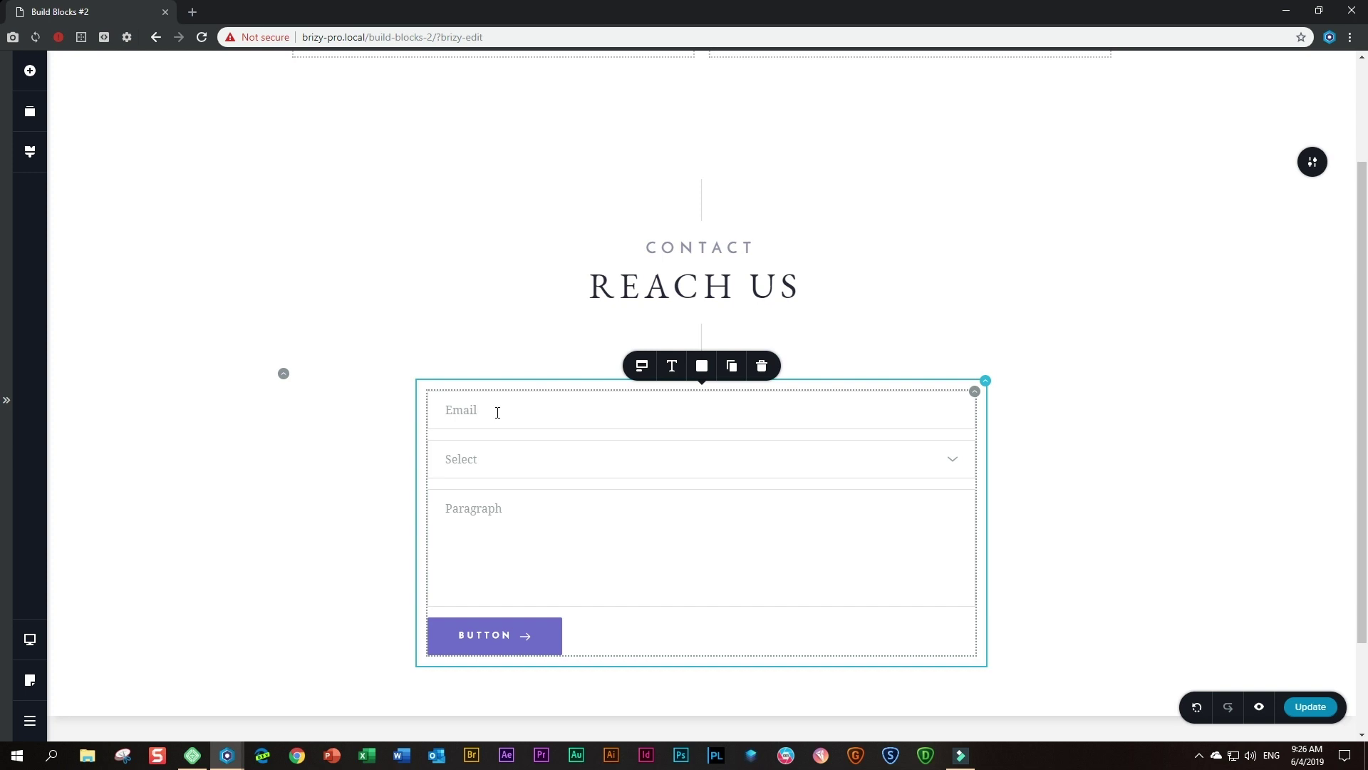
{"action": "type", "text": "Addres"}
{"action": "type", "text": "ess"}
- Set the Email Address field to 50% width and duplicate it beside itself
{"action": "left_click", "coordinate": [642, 367]}
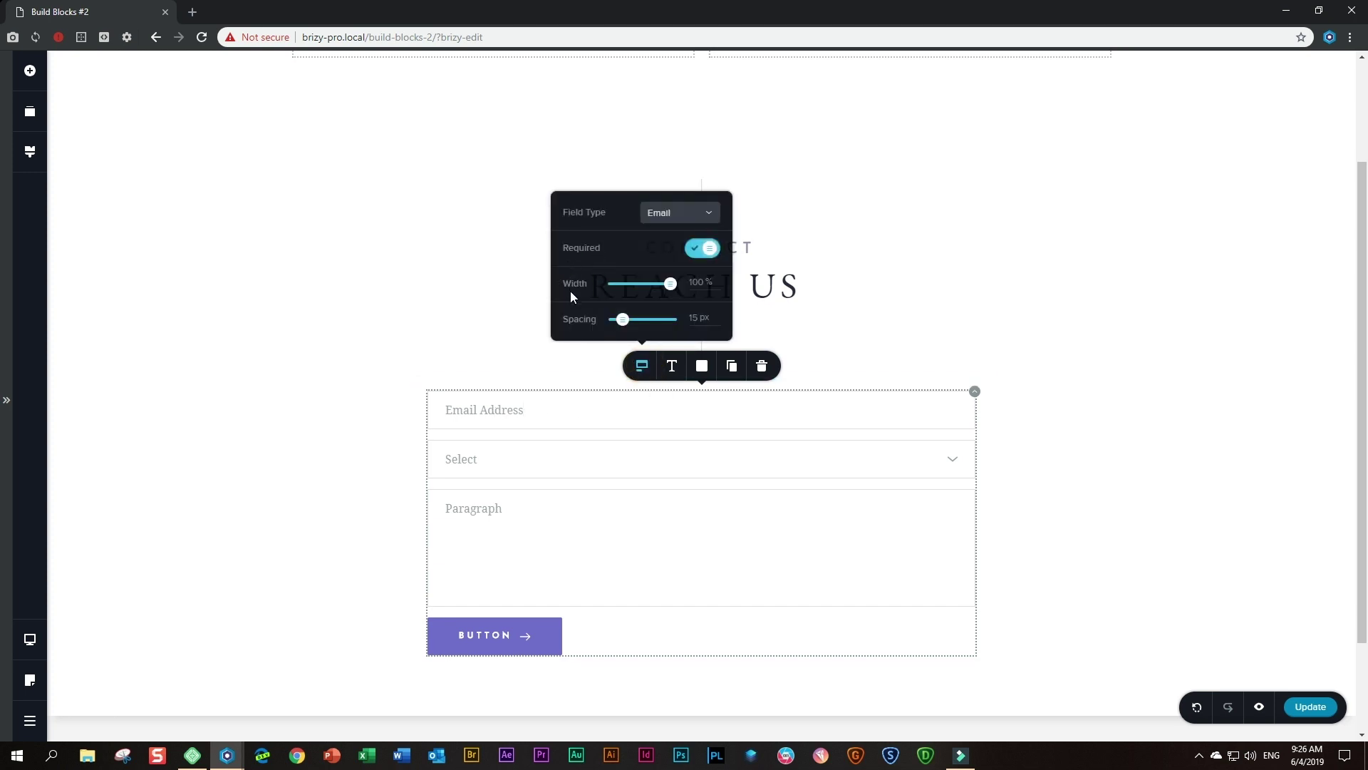
{"action": "double_click", "coordinate": [695, 281]}
{"action": "type", "text": "50"}
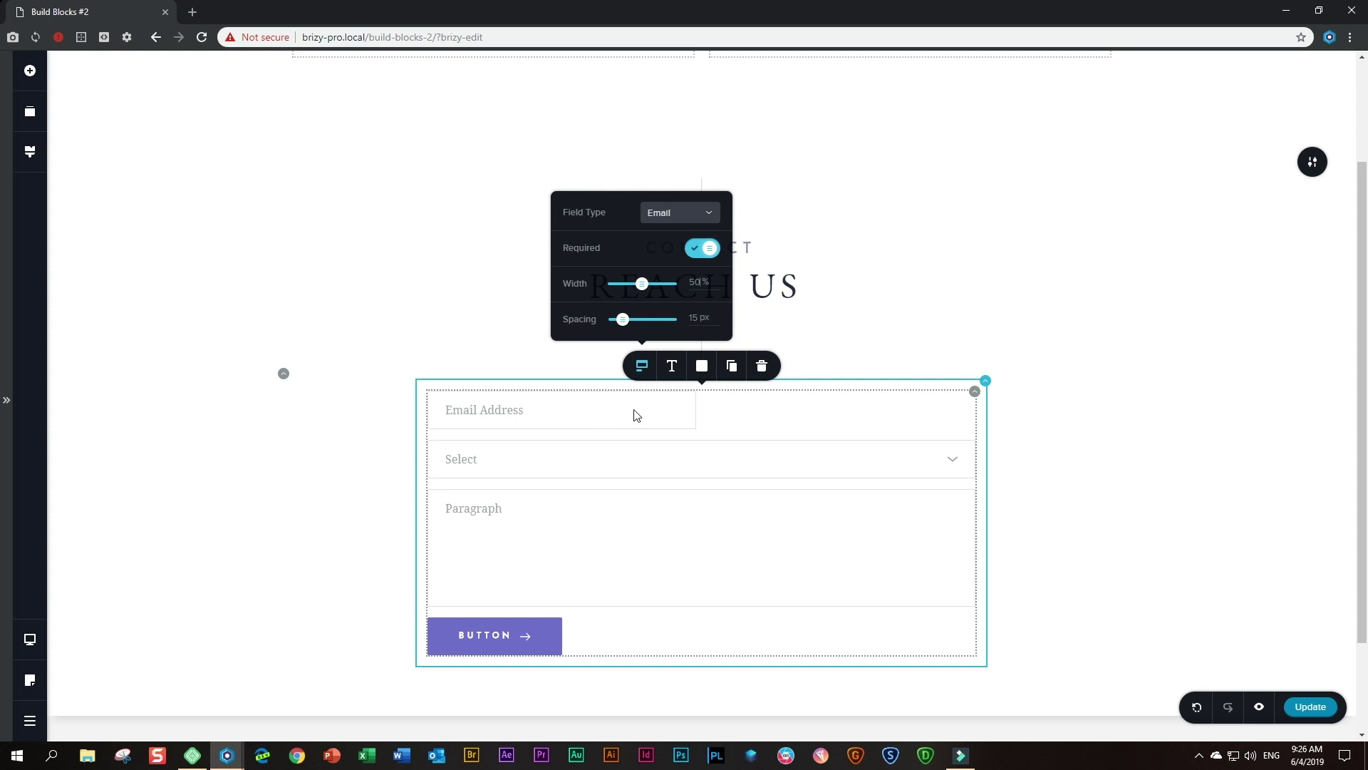
{"action": "left_click", "coordinate": [732, 369]}
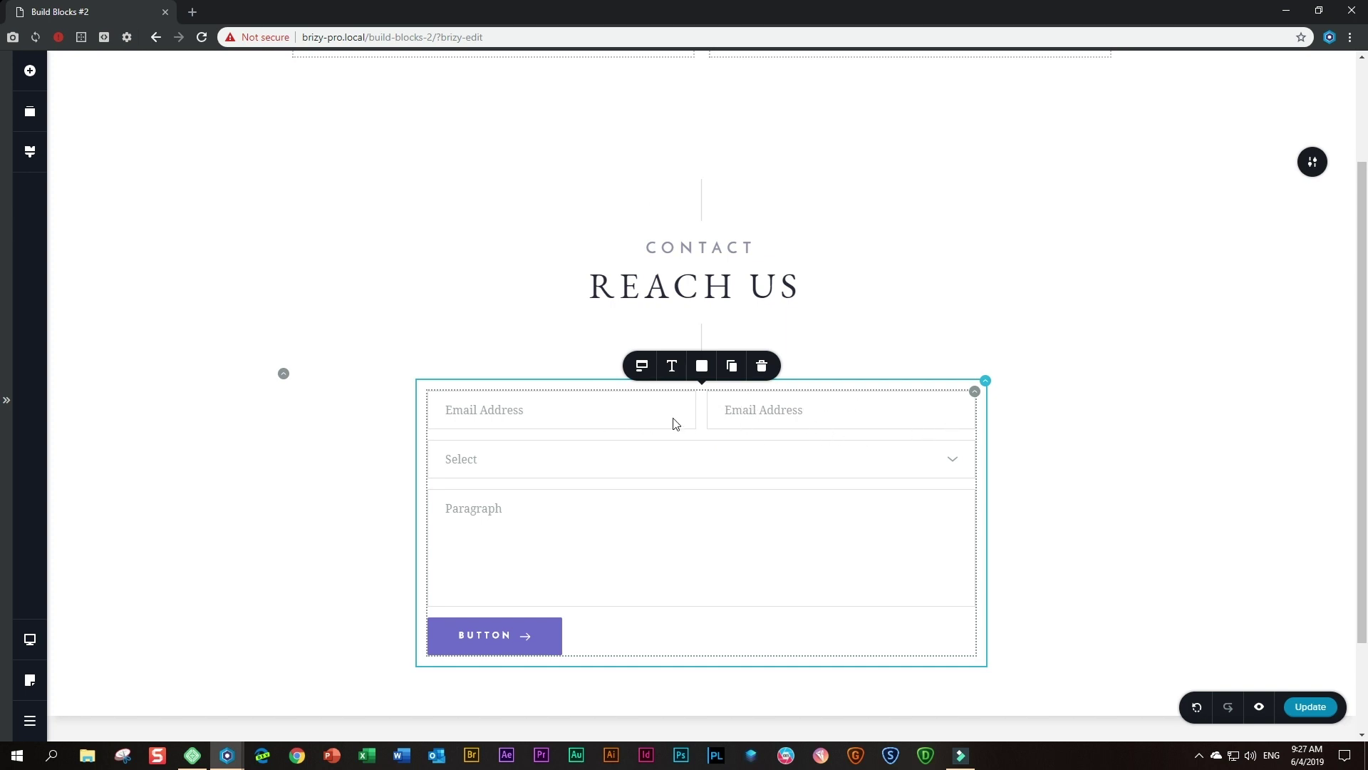
- Rename the duplicated field 'Phone Number' and change its type to Number
{"action": "left_click", "coordinate": [763, 418]}
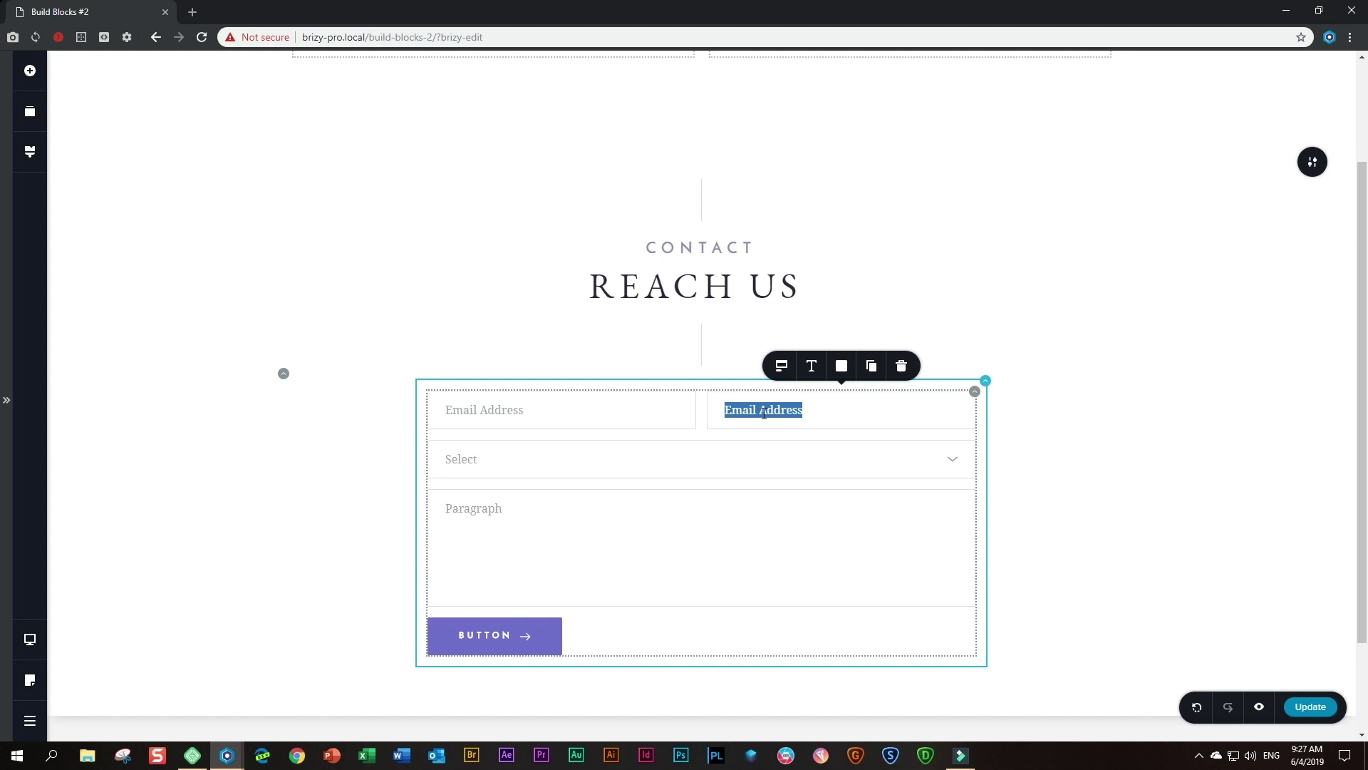
{"action": "key", "text": "BackSpace"}
{"action": "type", "text": "Phone Number"}
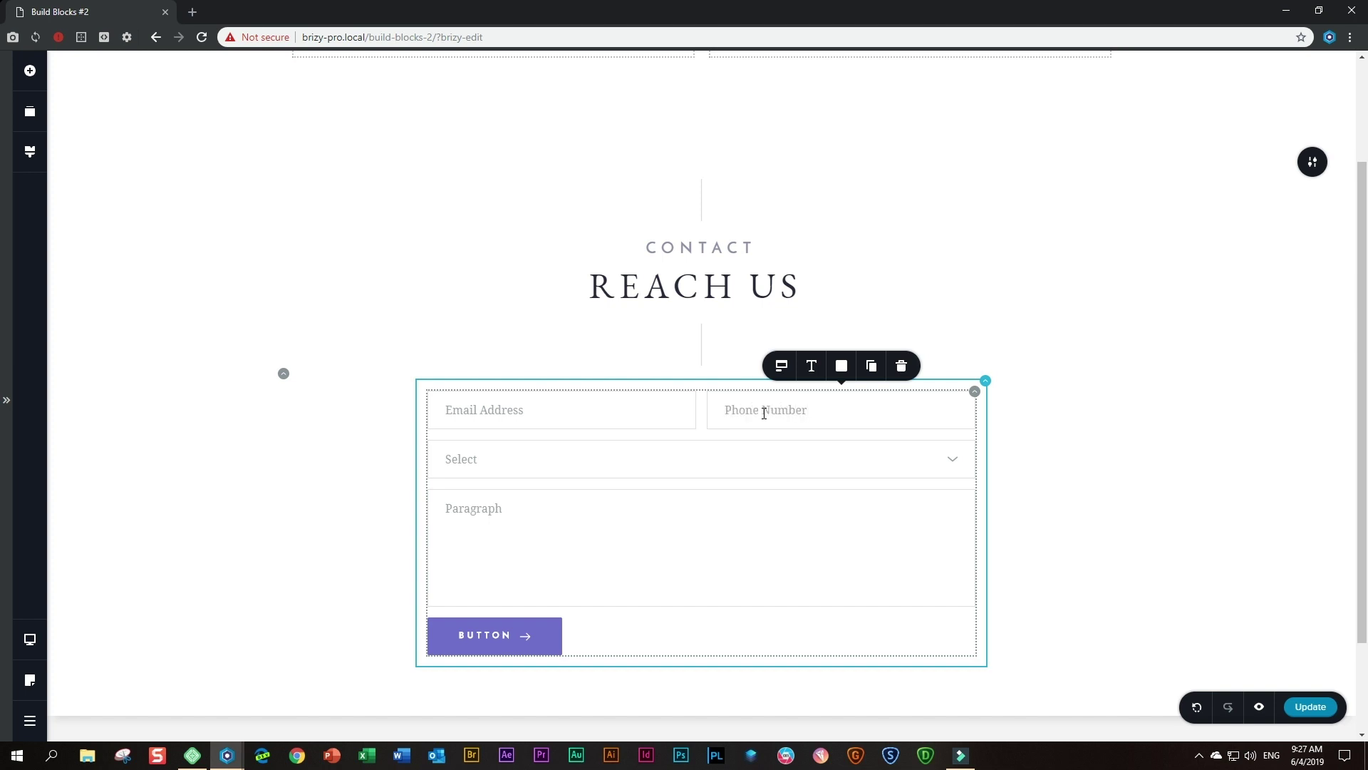
{"action": "left_click", "coordinate": [783, 368]}
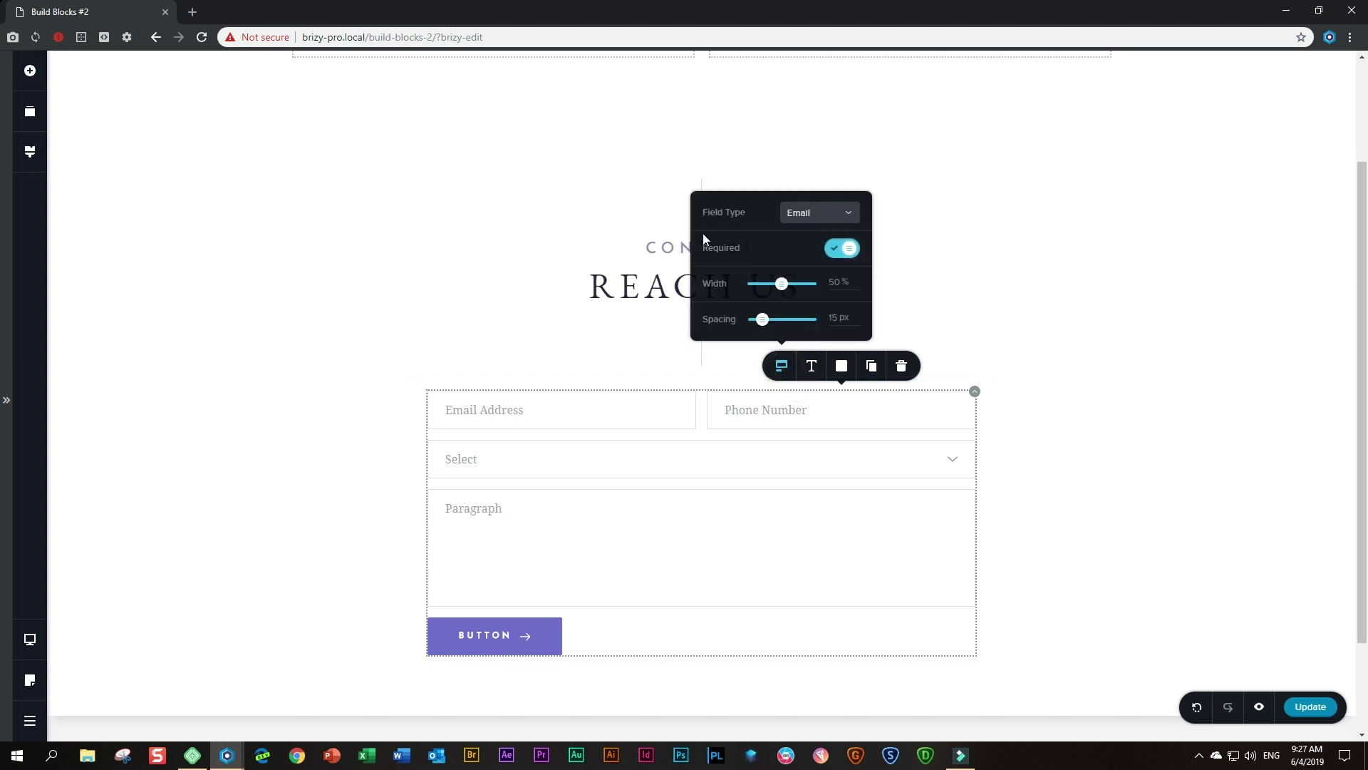
{"action": "left_click", "coordinate": [845, 214]}
{"action": "left_click", "coordinate": [806, 279]}
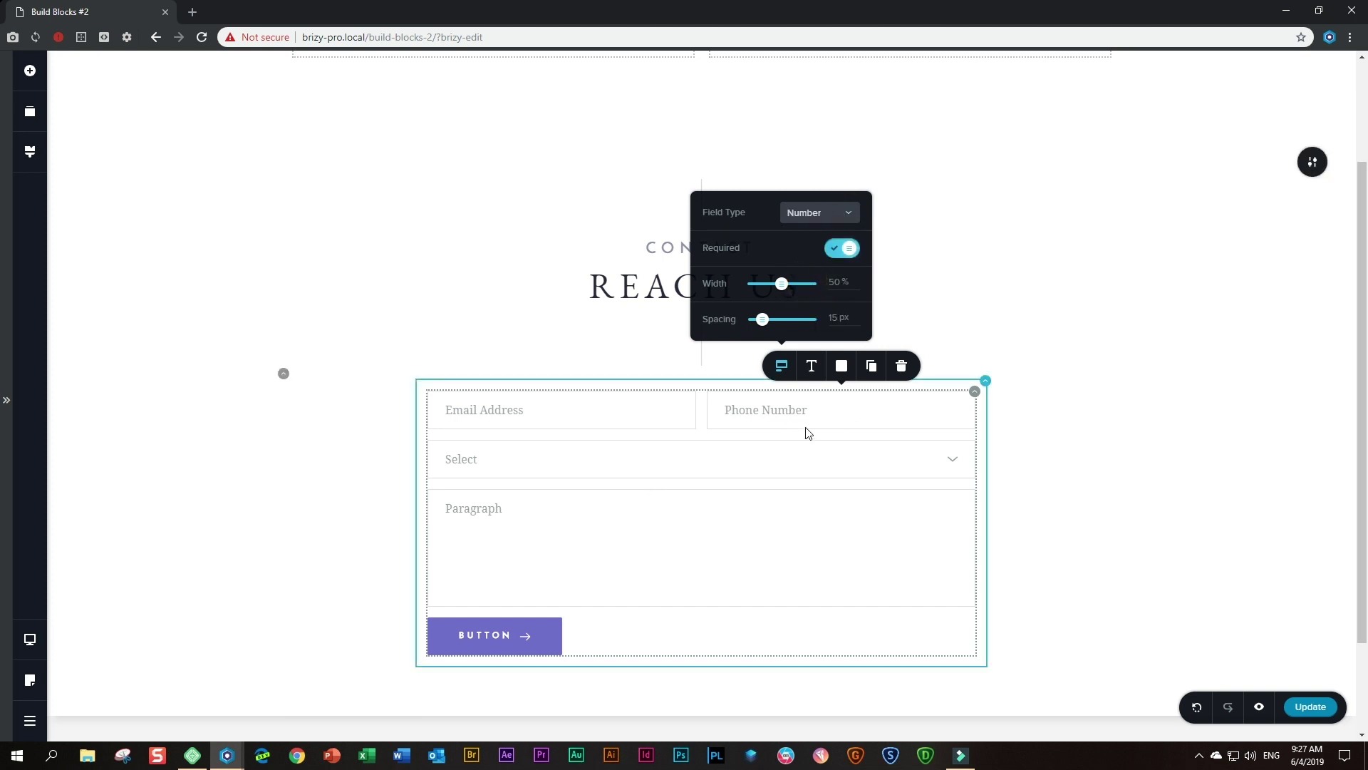
{"action": "left_click", "coordinate": [503, 462]}
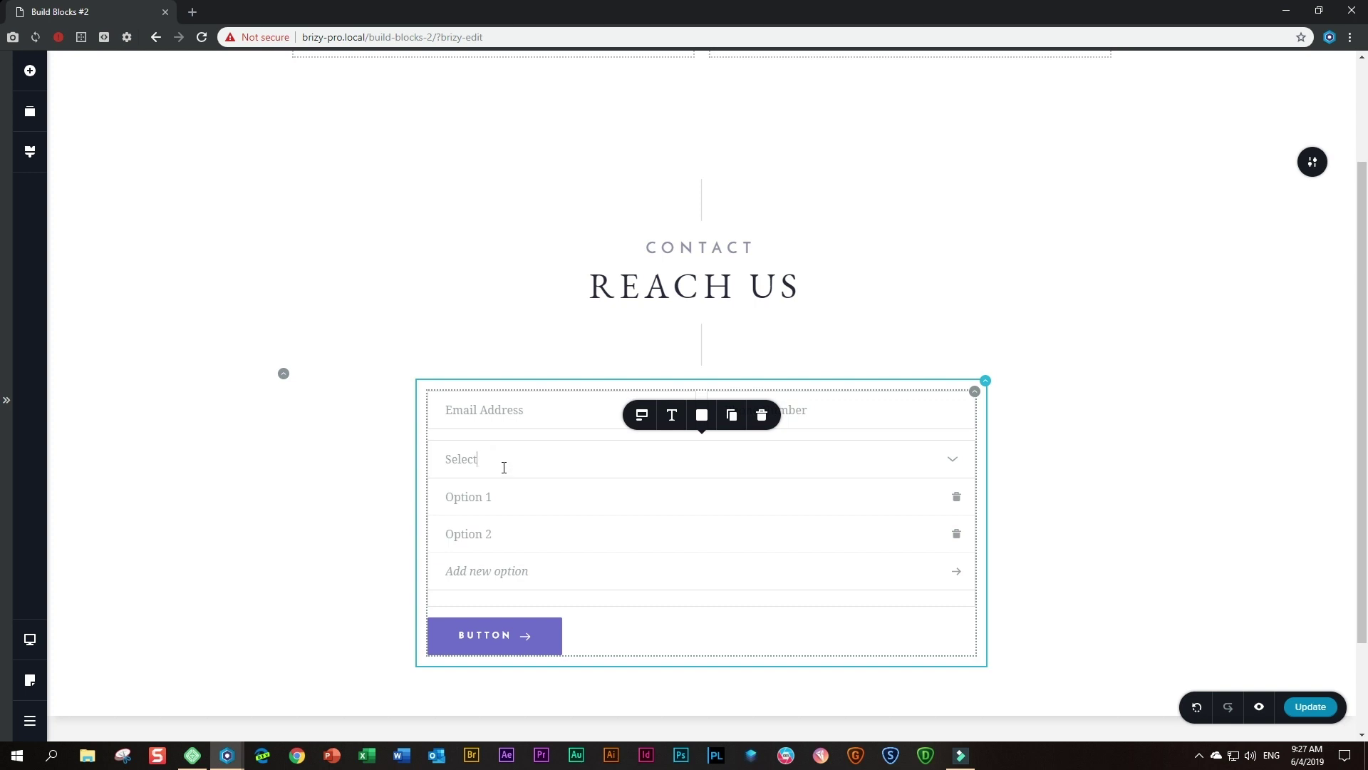
- Rename the dropdown 'Subject' with options Freelance, Business and Affiliate
{"action": "double_click", "coordinate": [460, 457]}
{"action": "type", "text": "Subject"}
{"action": "left_click", "coordinate": [447, 502]}
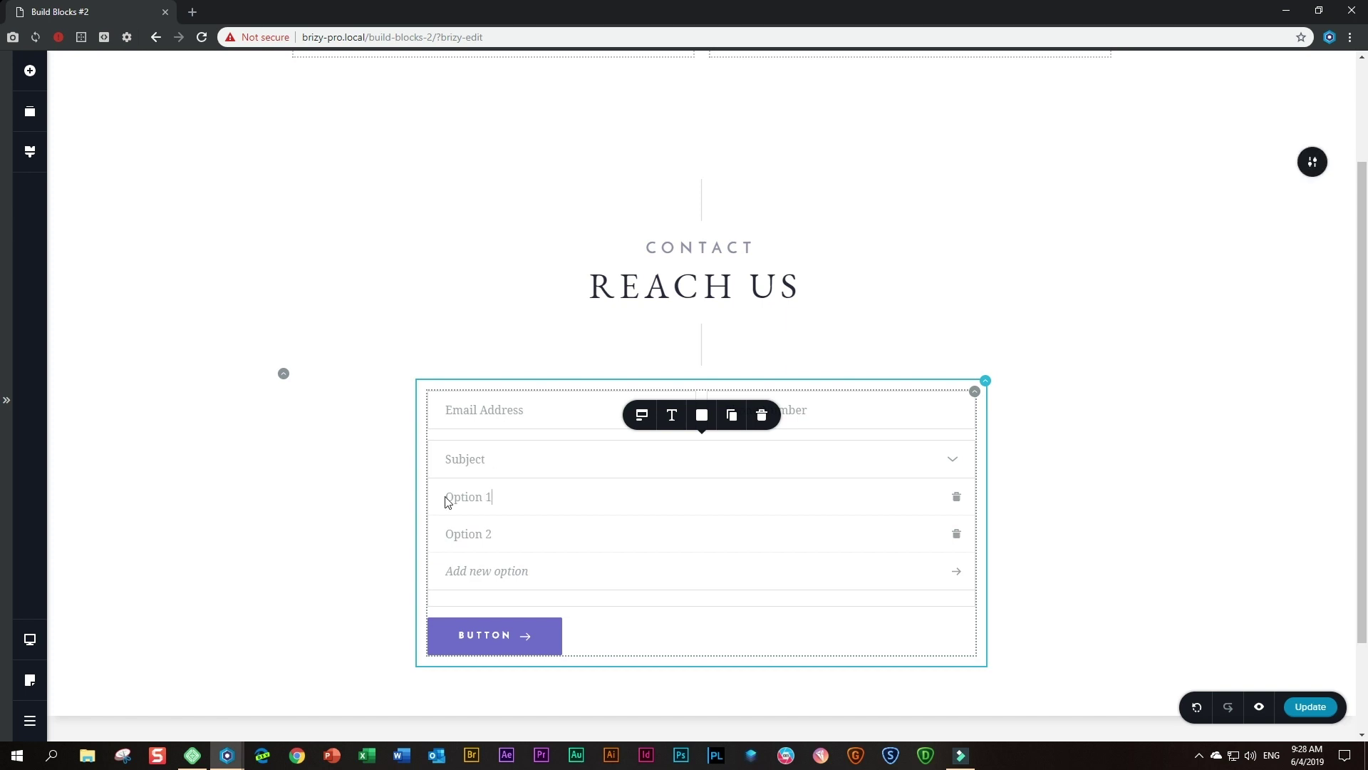
{"action": "triple_click", "coordinate": [500, 493]}
{"action": "type", "text": "Freelance"}
{"action": "triple_click", "coordinate": [515, 534]}
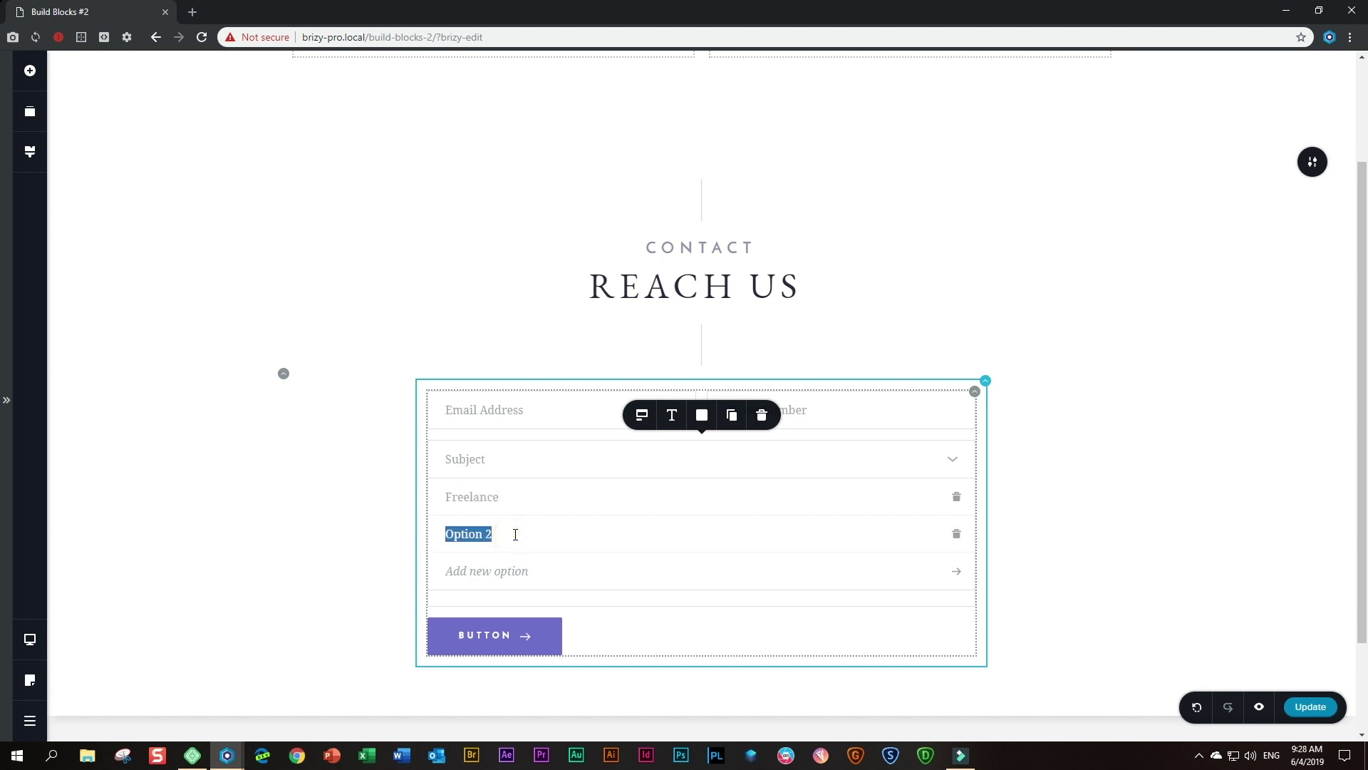
{"action": "type", "text": "Business"}
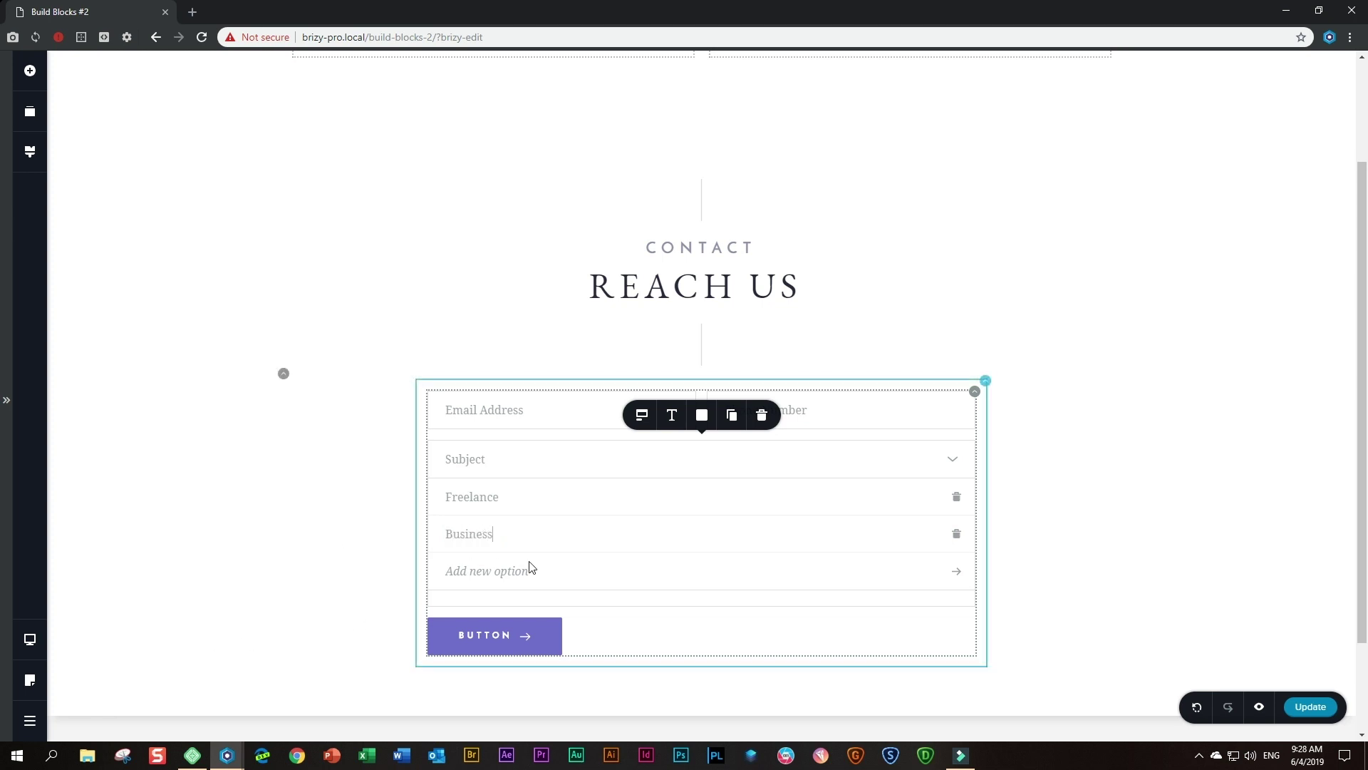
{"action": "left_click", "coordinate": [500, 573]}
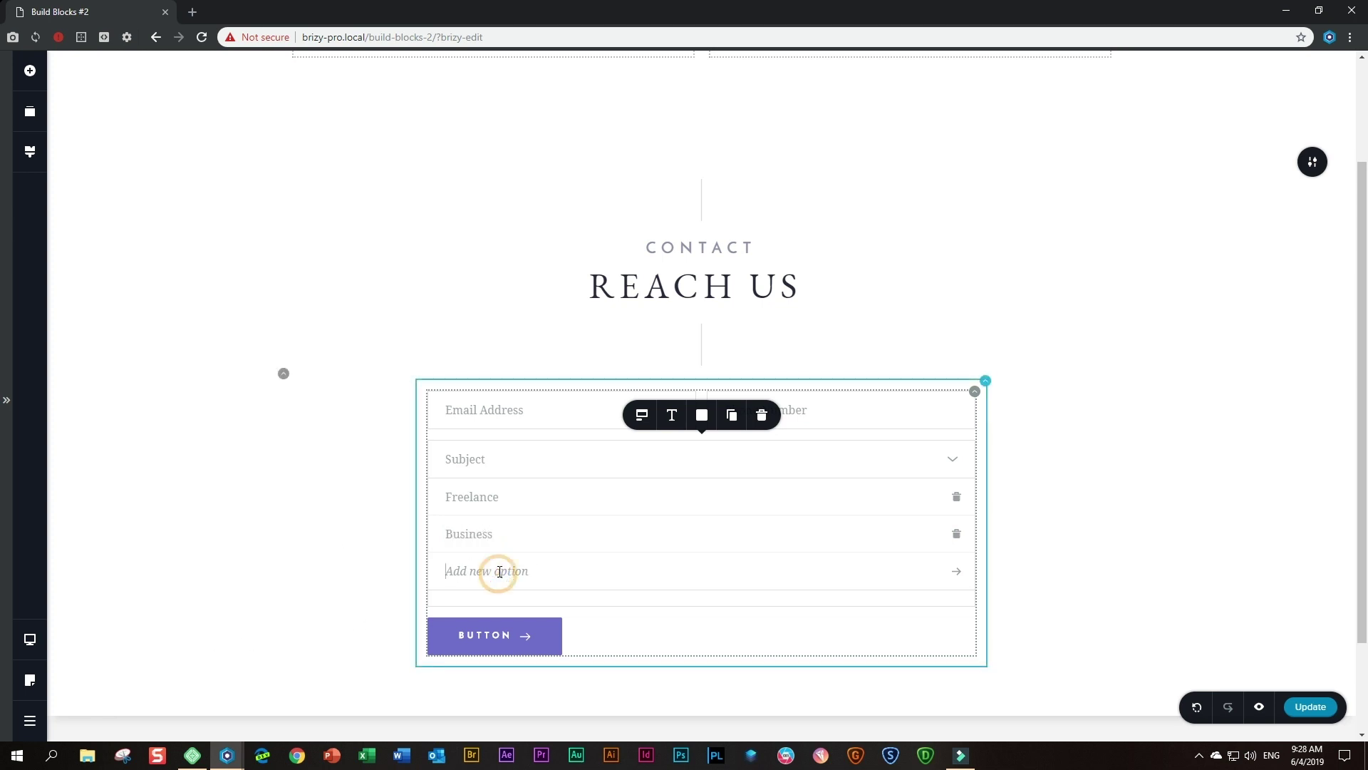
{"action": "type", "text": "Affiliate"}
{"action": "left_click", "coordinate": [957, 575]}
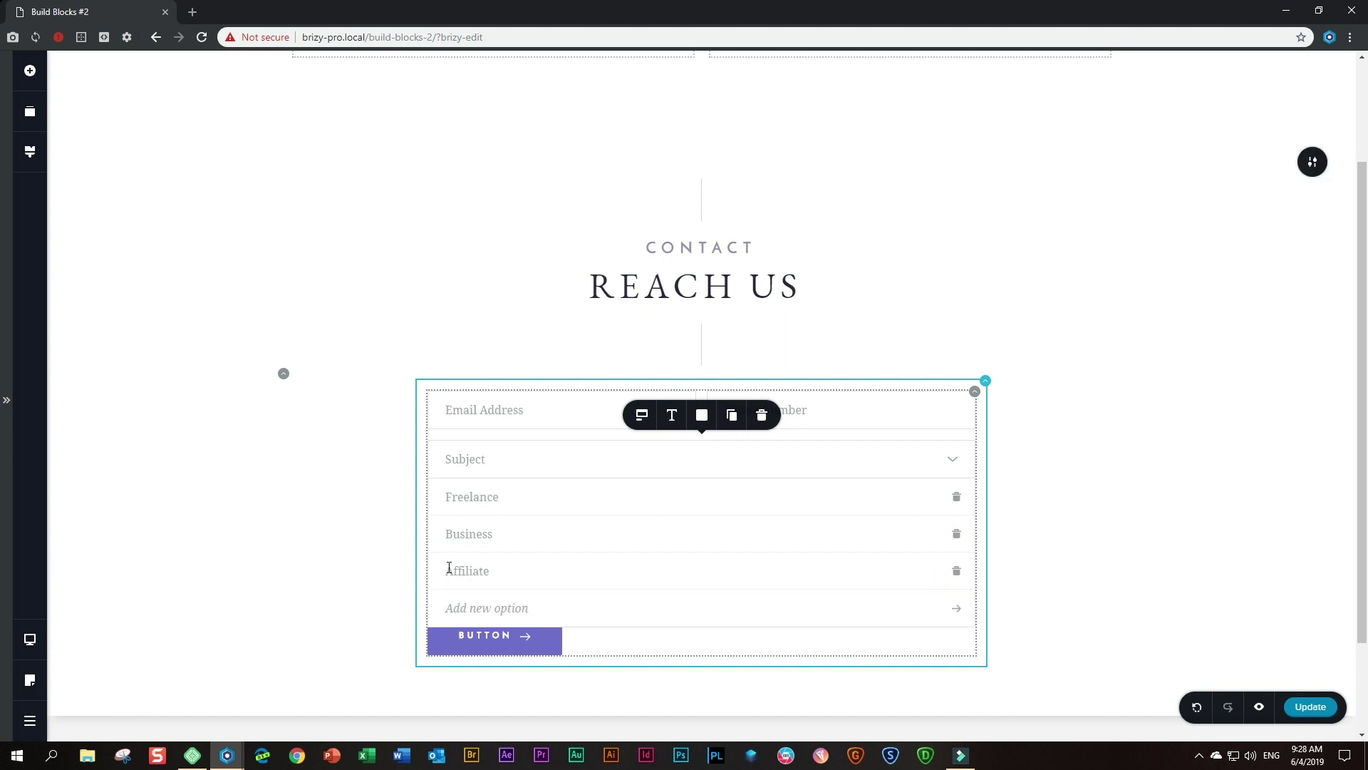
- Relabel the Paragraph field 'Message'
{"action": "left_click", "coordinate": [301, 570]}
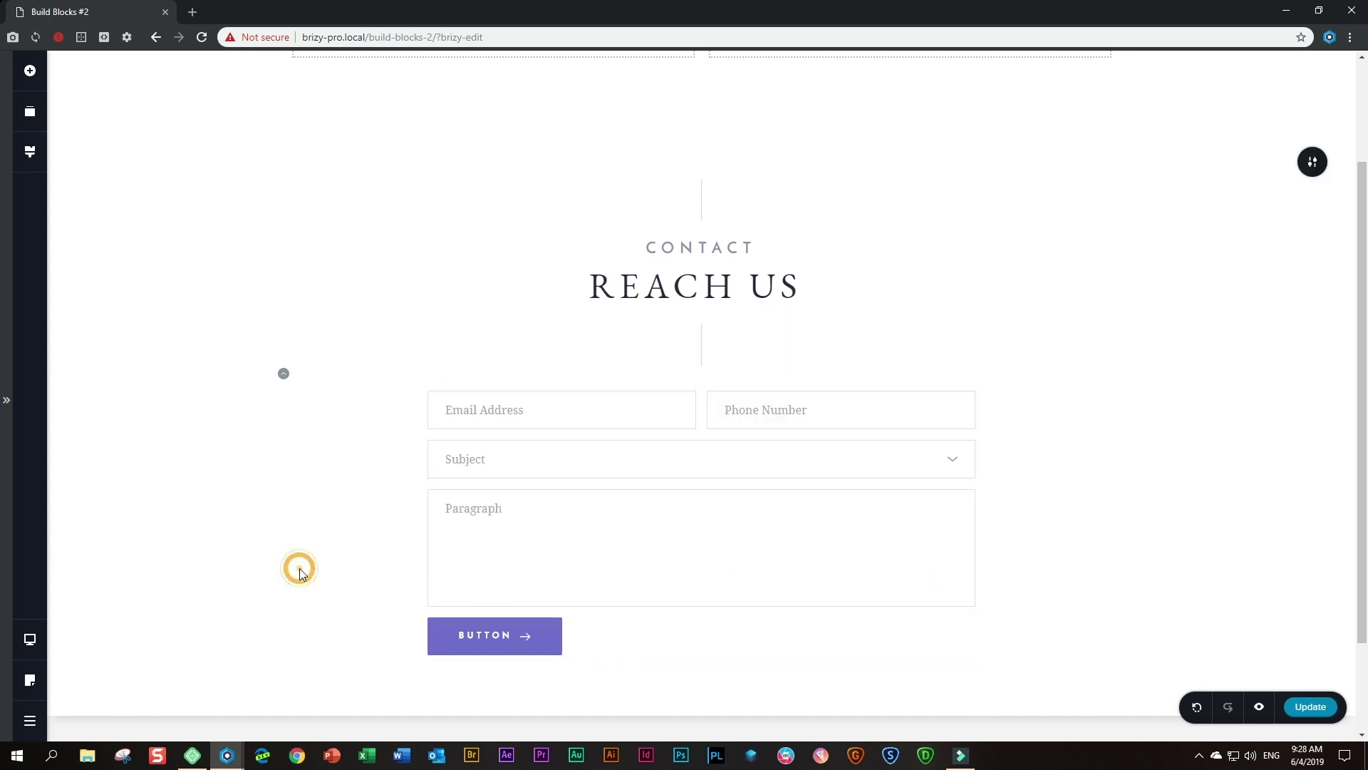
{"action": "double_click", "coordinate": [473, 509]}
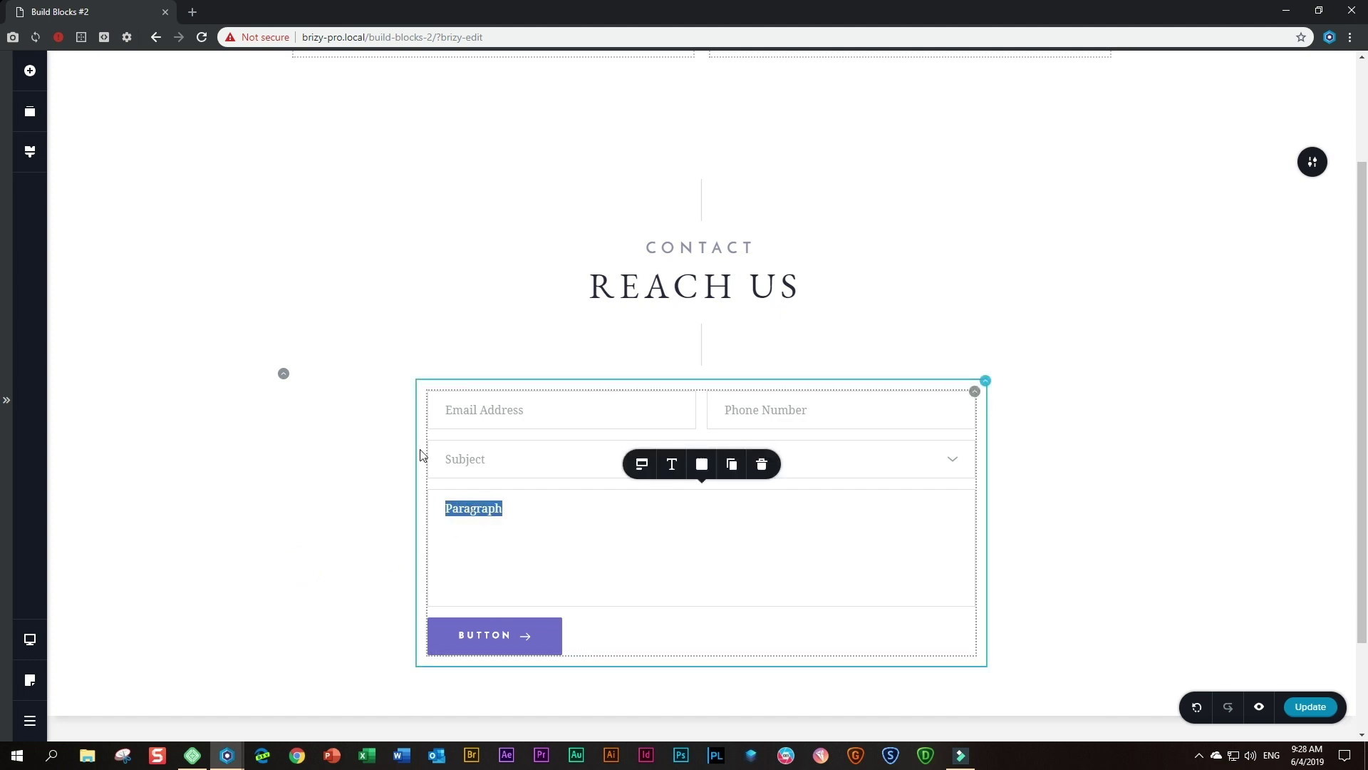
{"action": "type", "text": "Message"}
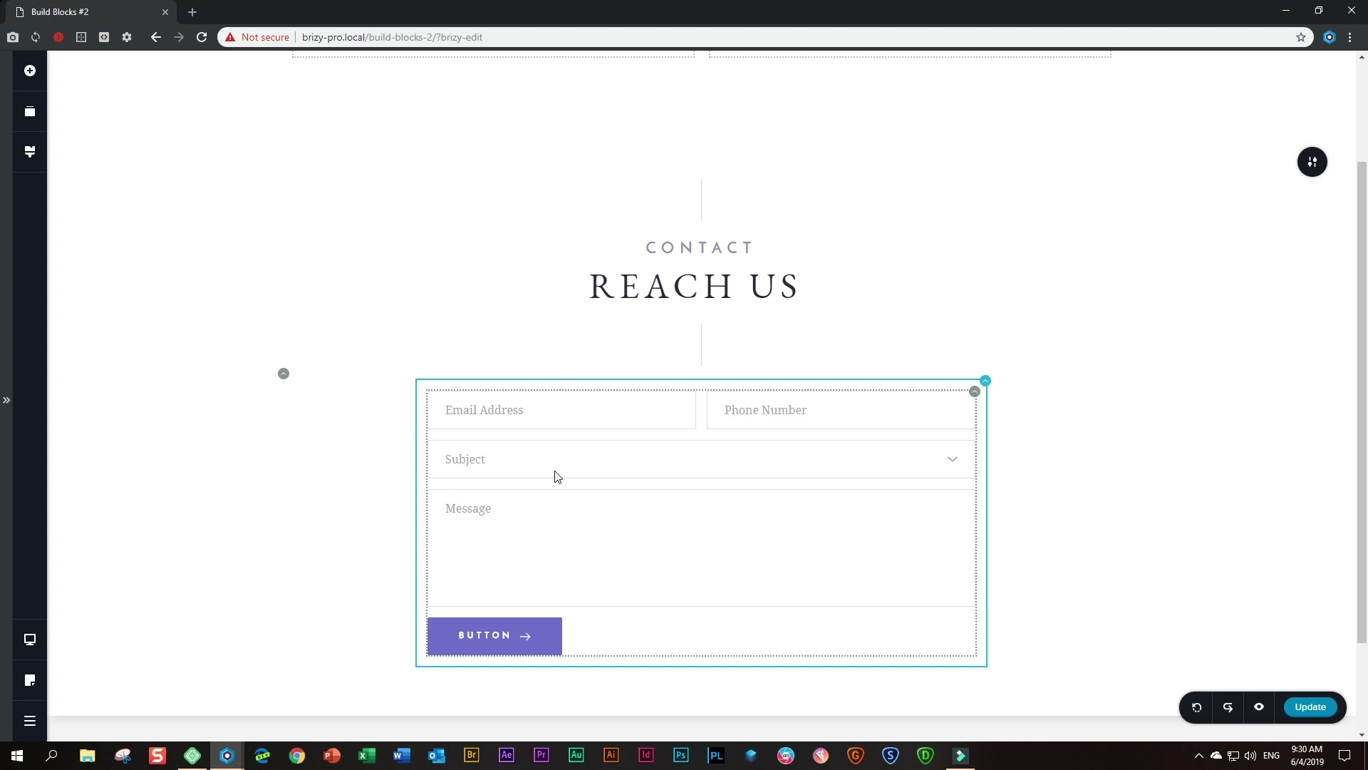
- Apply the Paragraph typography preset (size 19, line height 1.6) to the form fields
{"action": "left_click", "coordinate": [533, 410]}
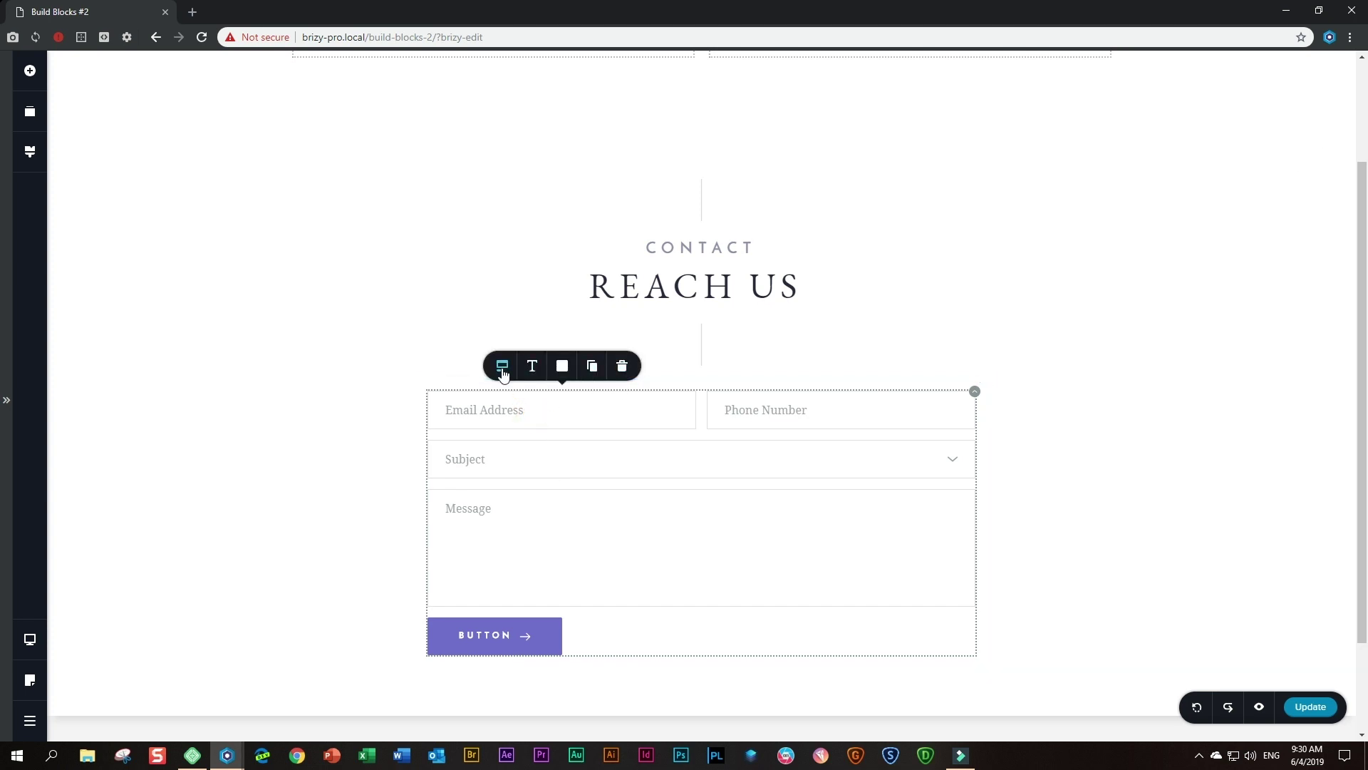
{"action": "left_click", "coordinate": [535, 370]}
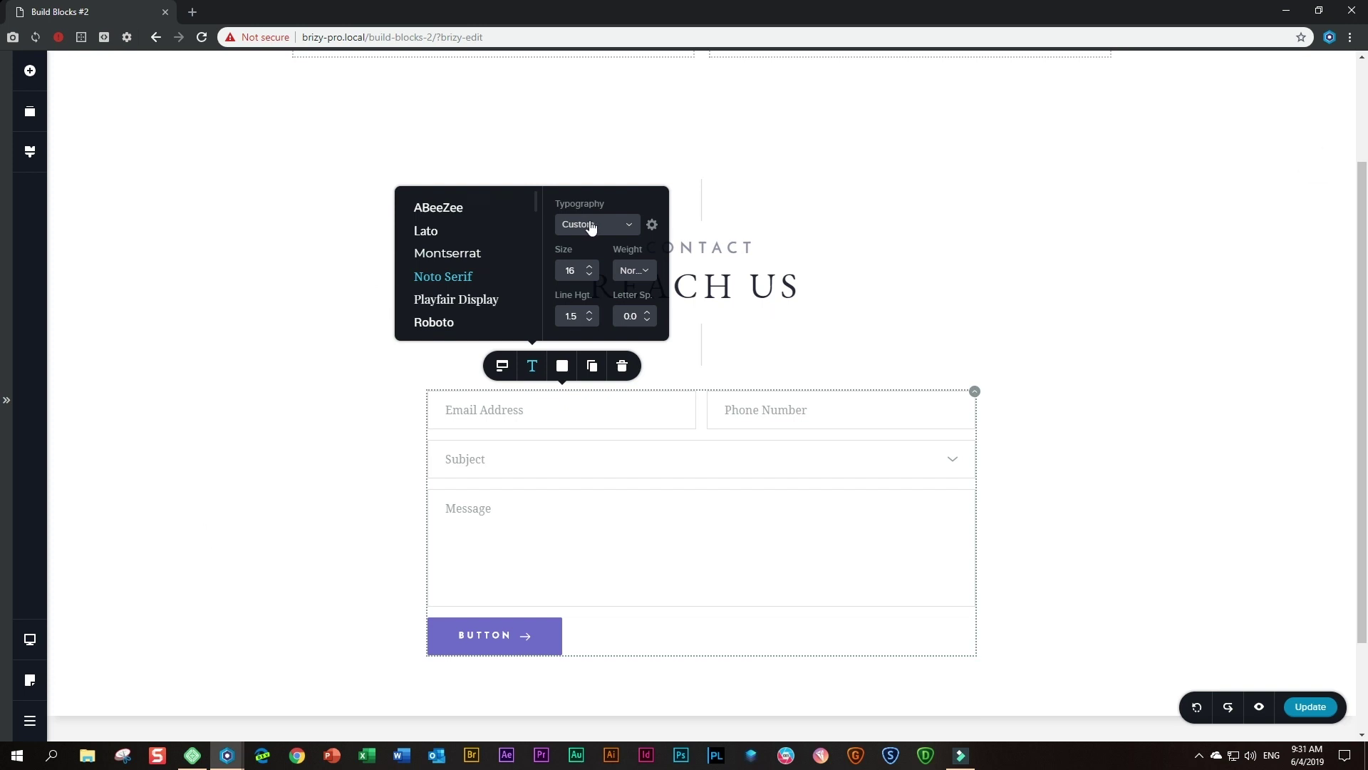
{"action": "left_click", "coordinate": [631, 226]}
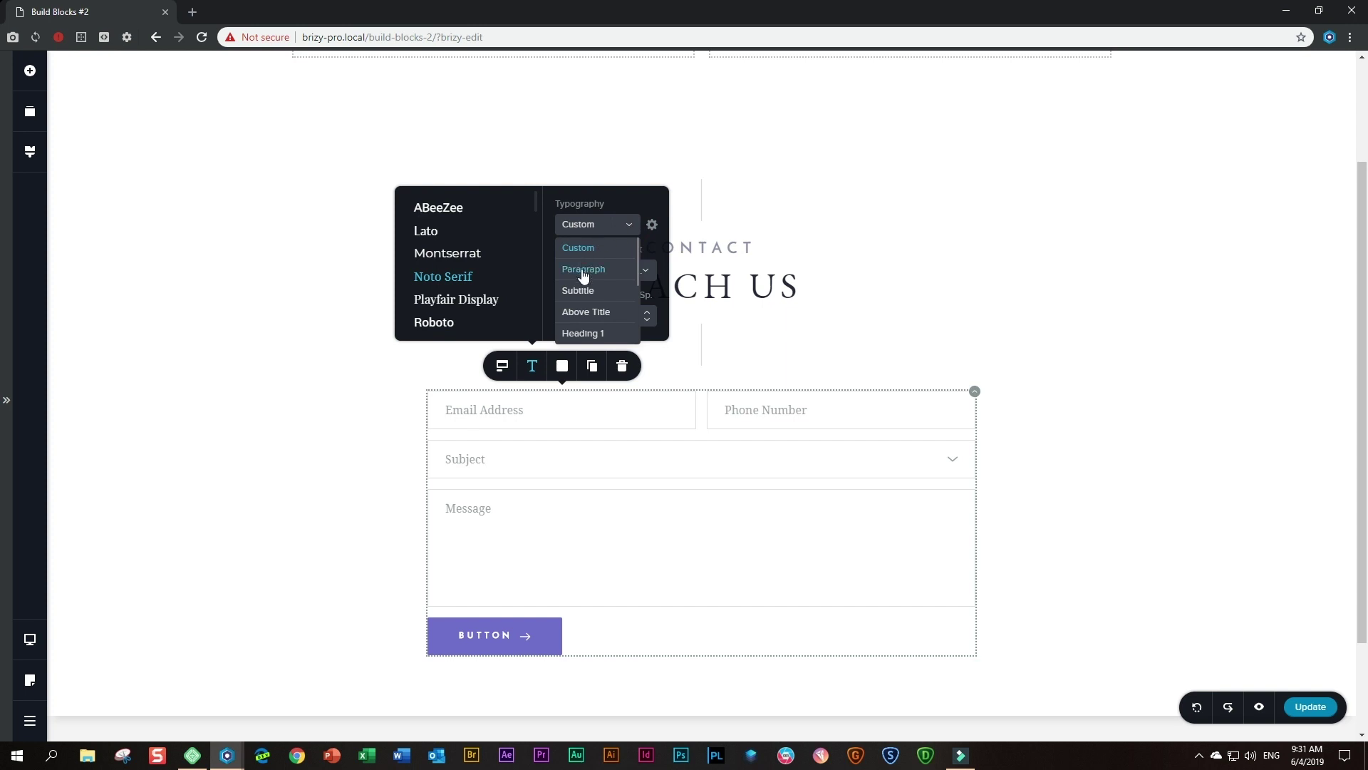
{"action": "left_click", "coordinate": [583, 269]}
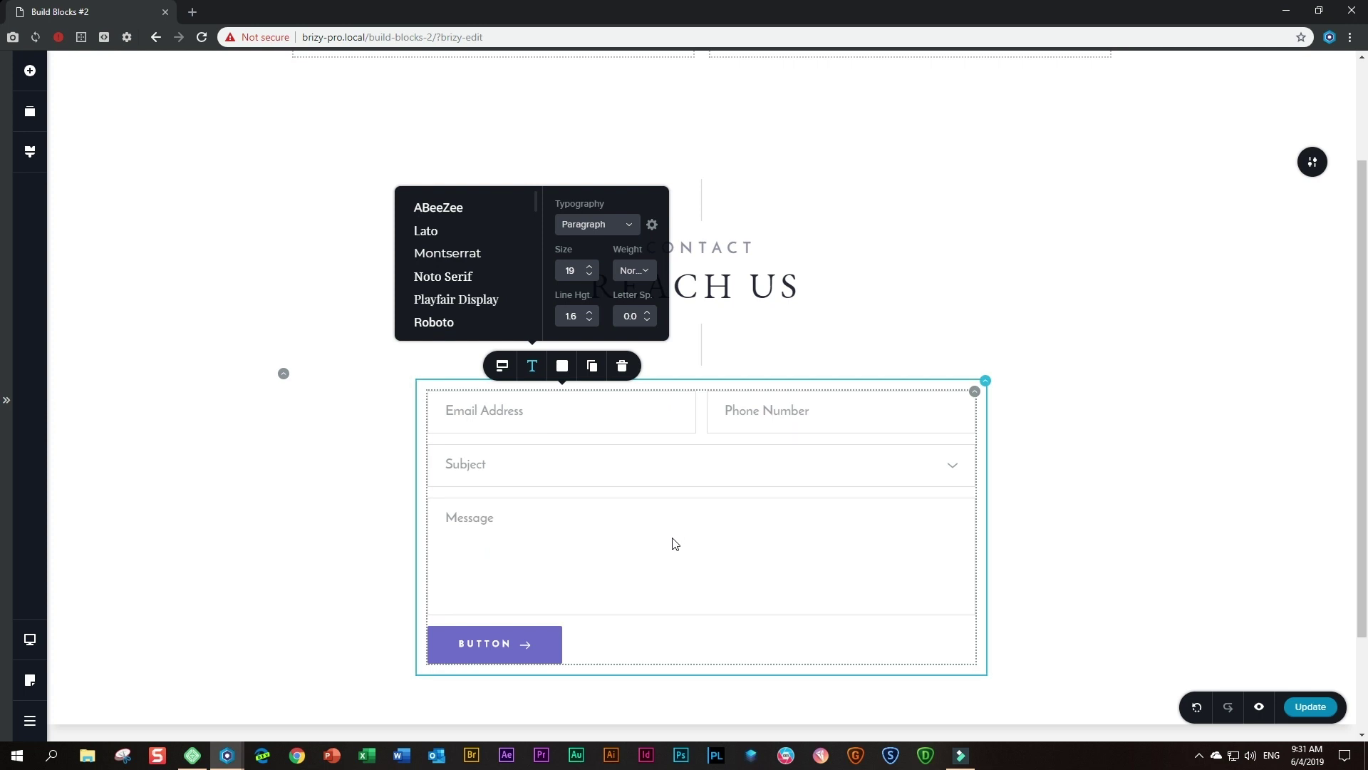
{"action": "left_click", "coordinate": [562, 367]}
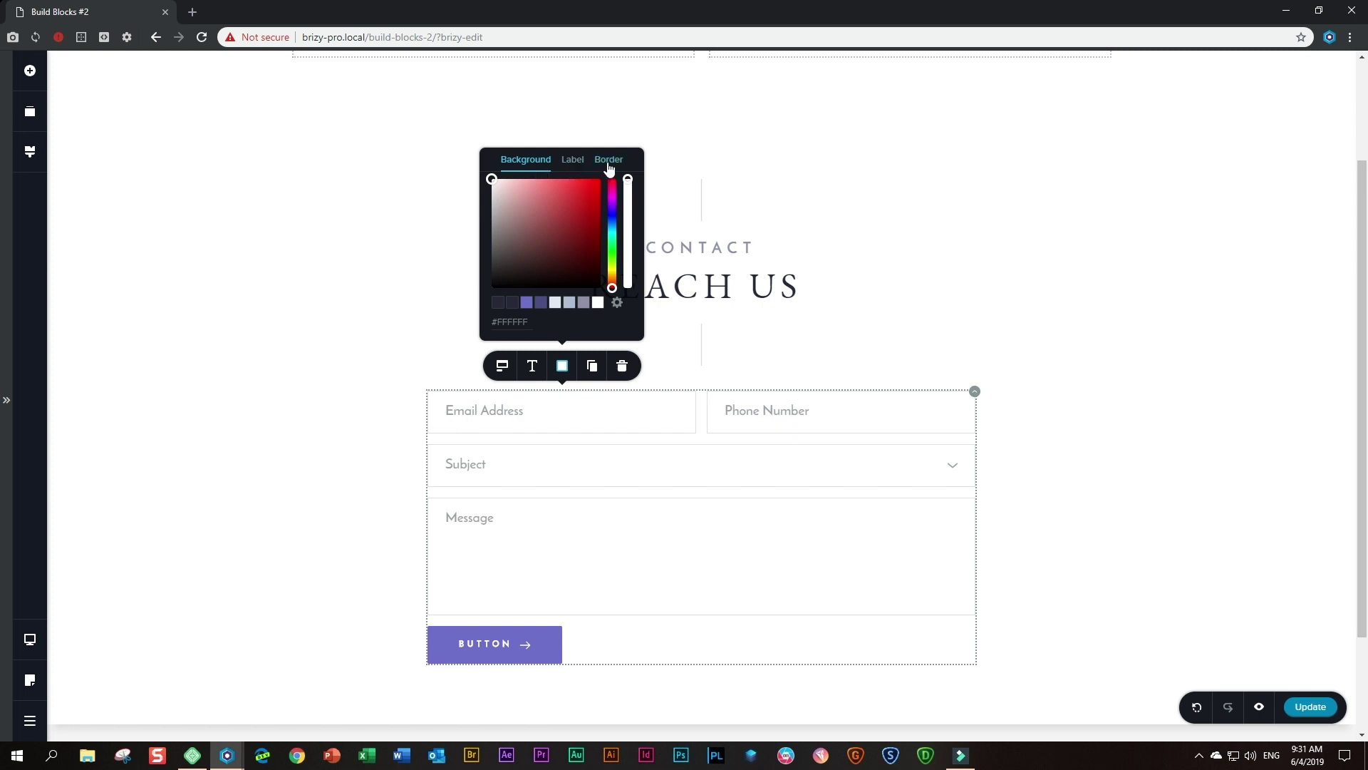
- Give fields a #AFBBD1 background at 55%, #9090A7 labels, and #9090A7 borders at 73%
{"action": "left_click", "coordinate": [568, 304]}
{"action": "left_click_drag", "start_coordinate": [627, 179], "coordinate": [624, 261]}
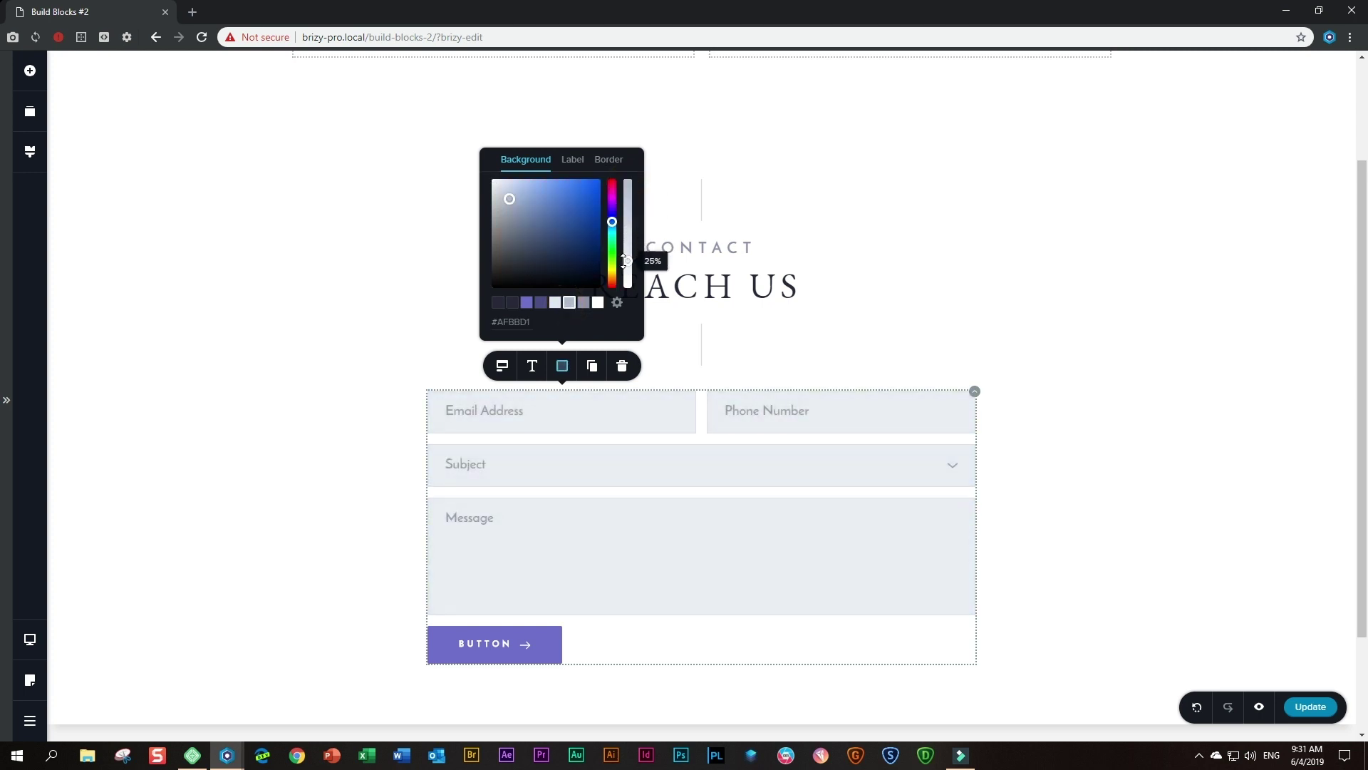
{"action": "left_click", "coordinate": [570, 161]}
{"action": "left_click", "coordinate": [583, 303]}
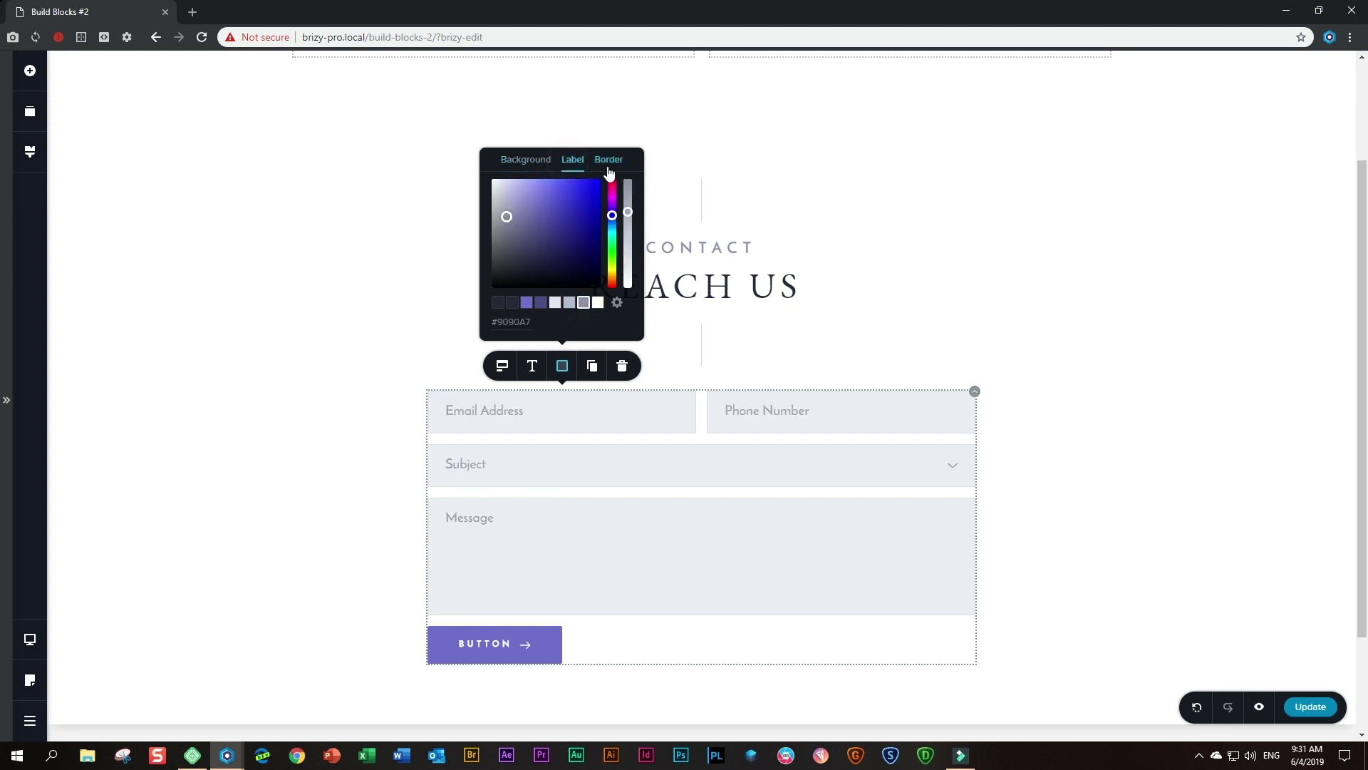
{"action": "left_click", "coordinate": [607, 161]}
{"action": "left_click", "coordinate": [583, 303]}
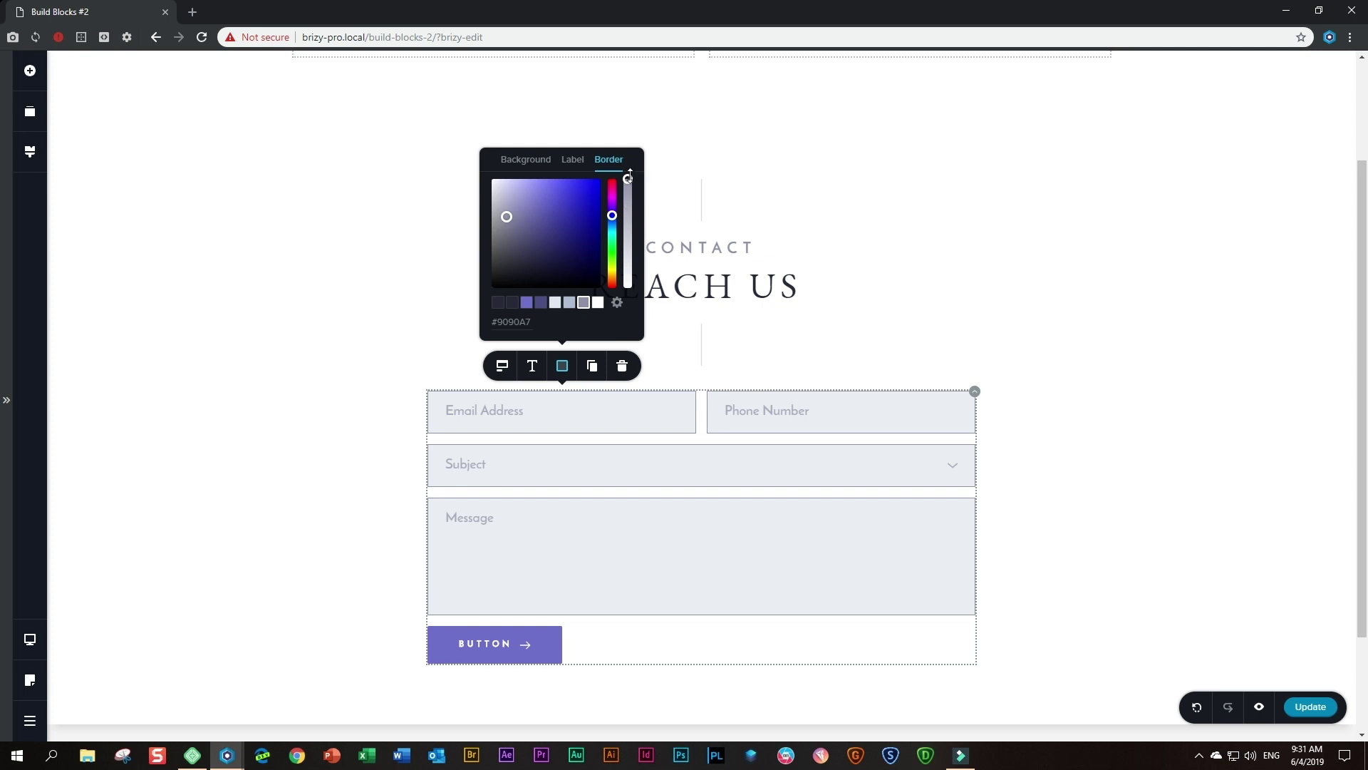
{"action": "left_click_drag", "start_coordinate": [630, 175], "coordinate": [629, 211]}
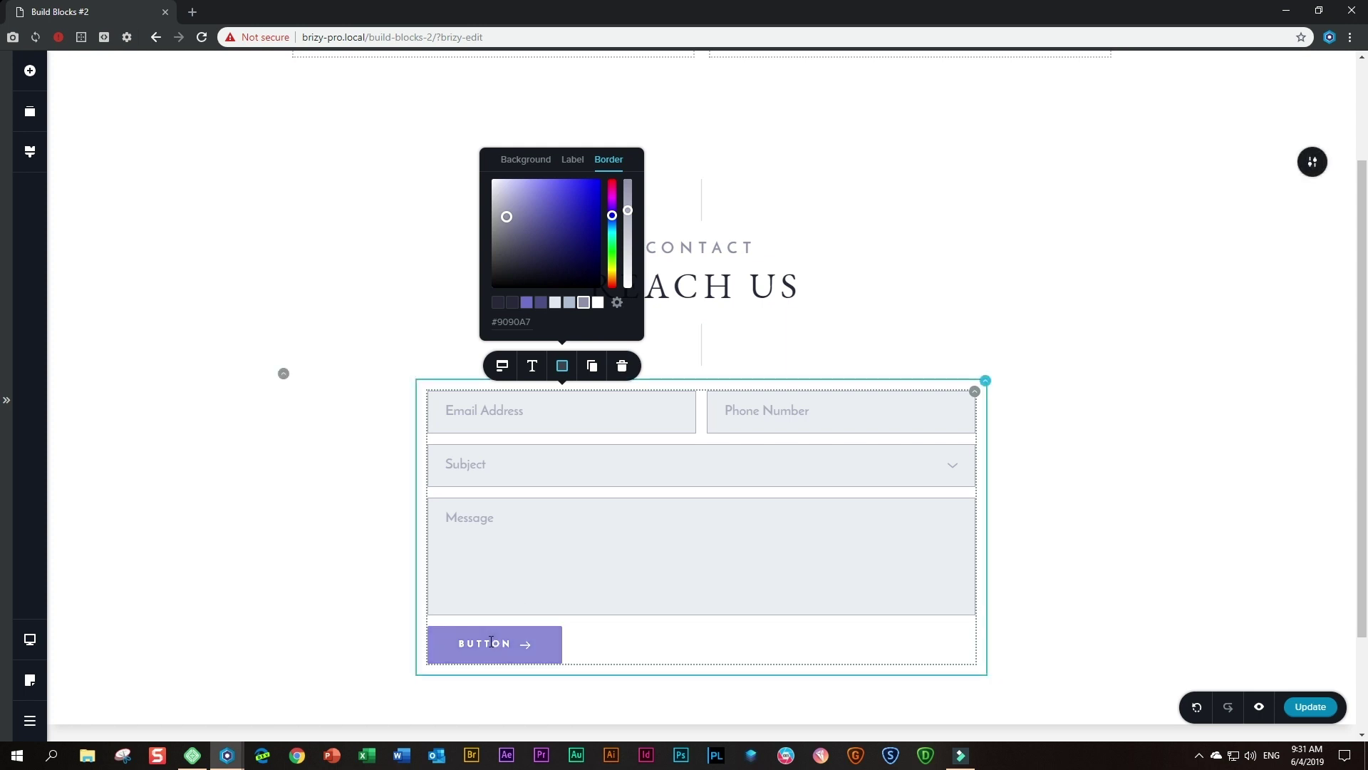
- Relabel the button 'Send Message', give it a custom 49 × 19 size, and remove its arrow icon
{"action": "double_click", "coordinate": [490, 641]}
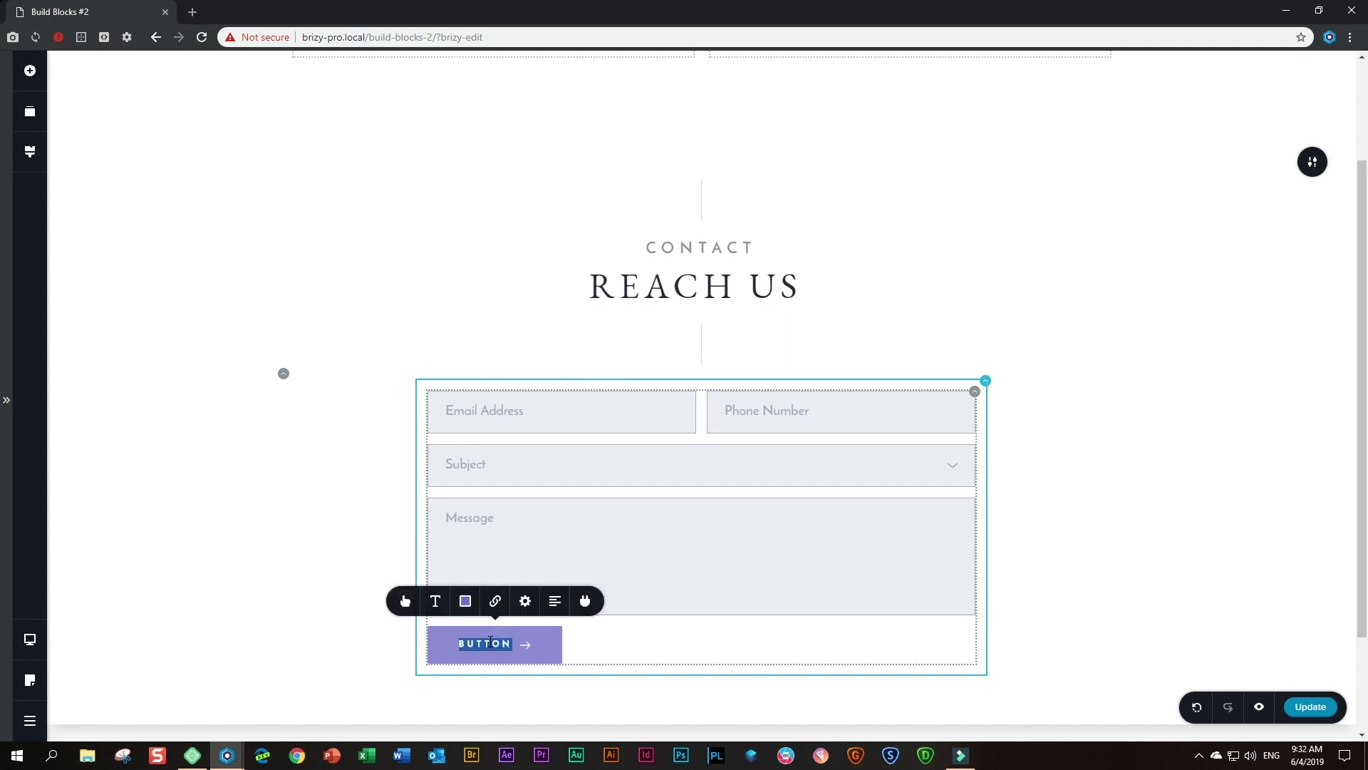
{"action": "type", "text": "Send Message"}
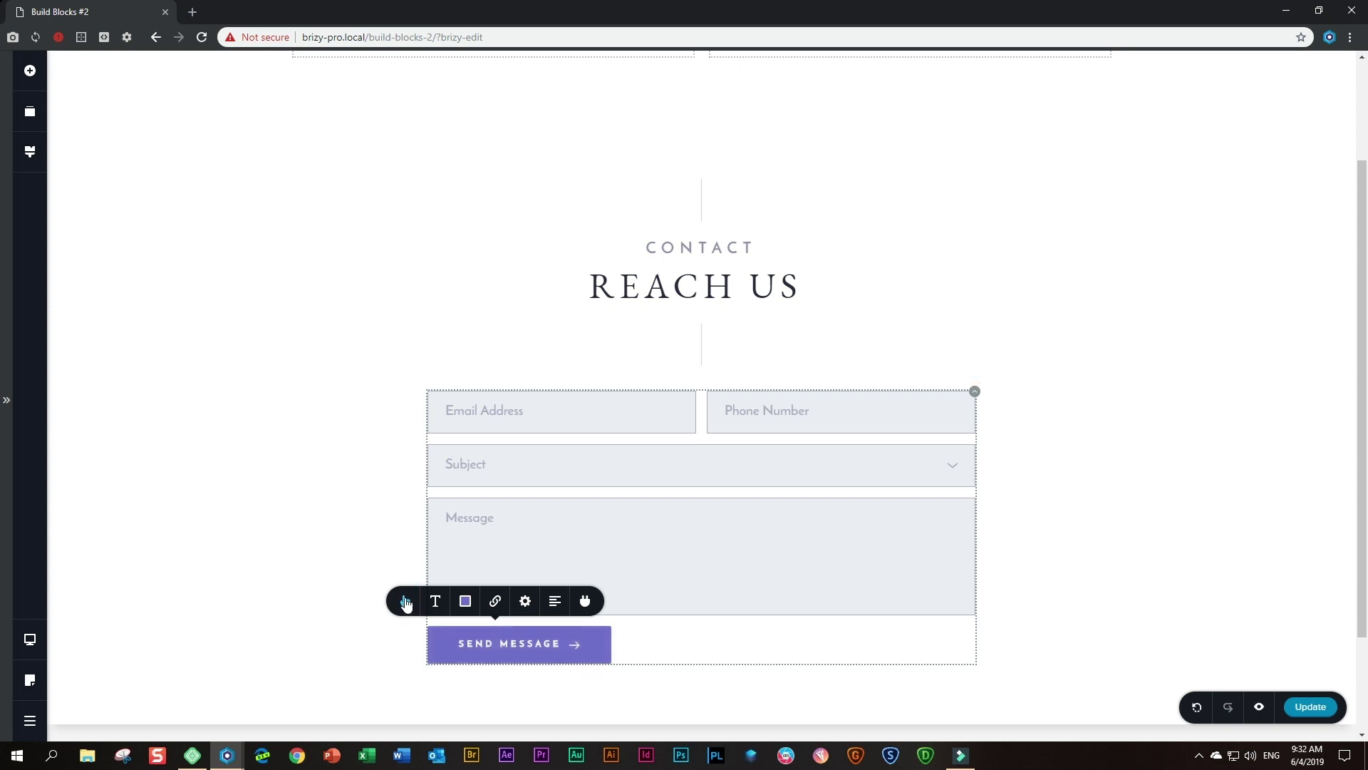
{"action": "left_click", "coordinate": [405, 603]}
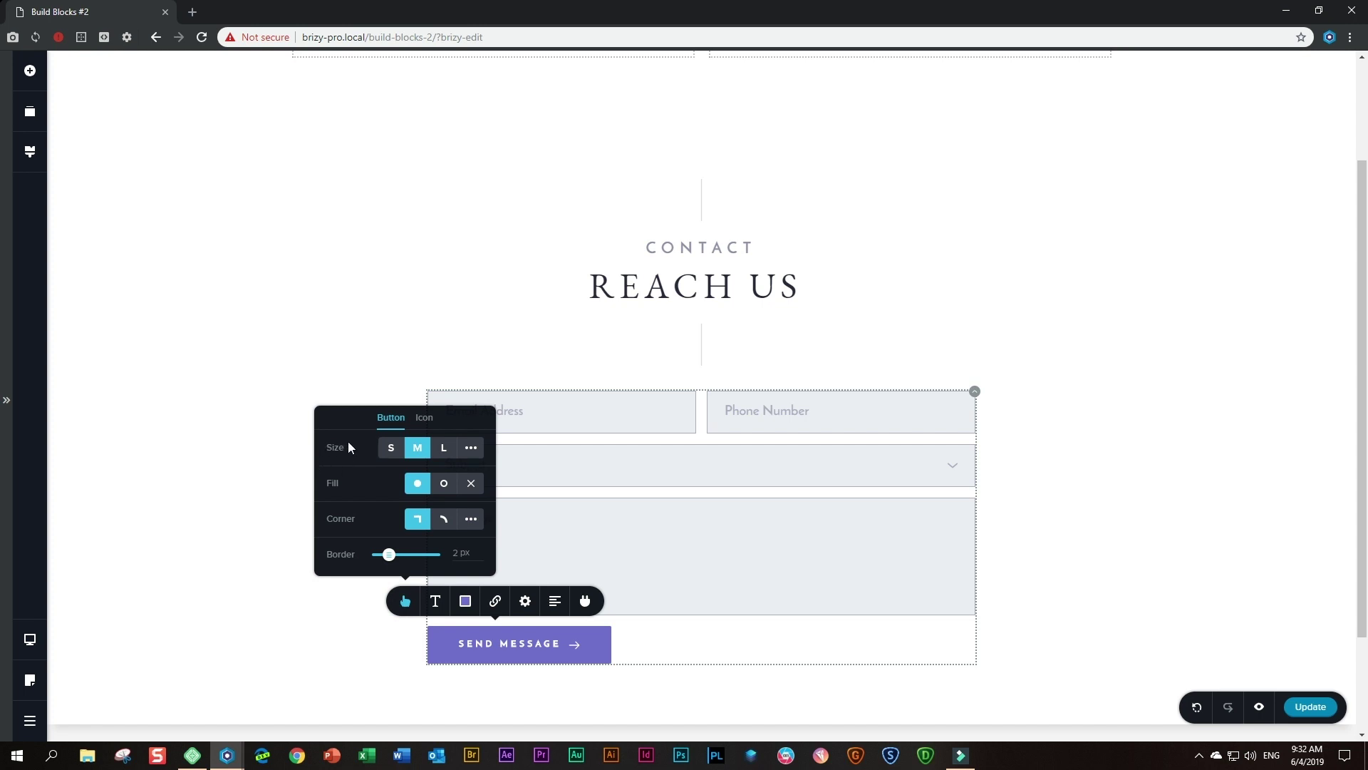
{"action": "left_click", "coordinate": [471, 448]}
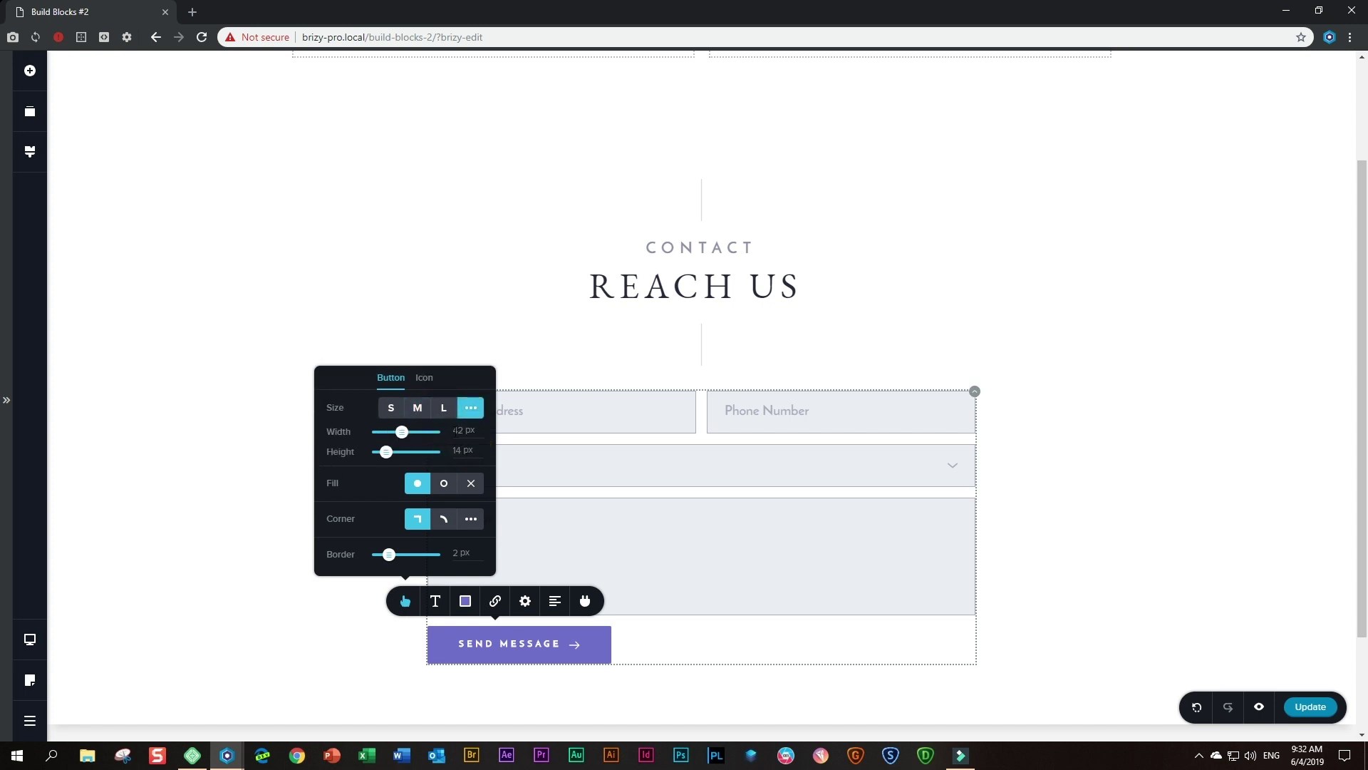
{"action": "double_click", "coordinate": [460, 431]}
{"action": "left_click", "coordinate": [453, 447]}
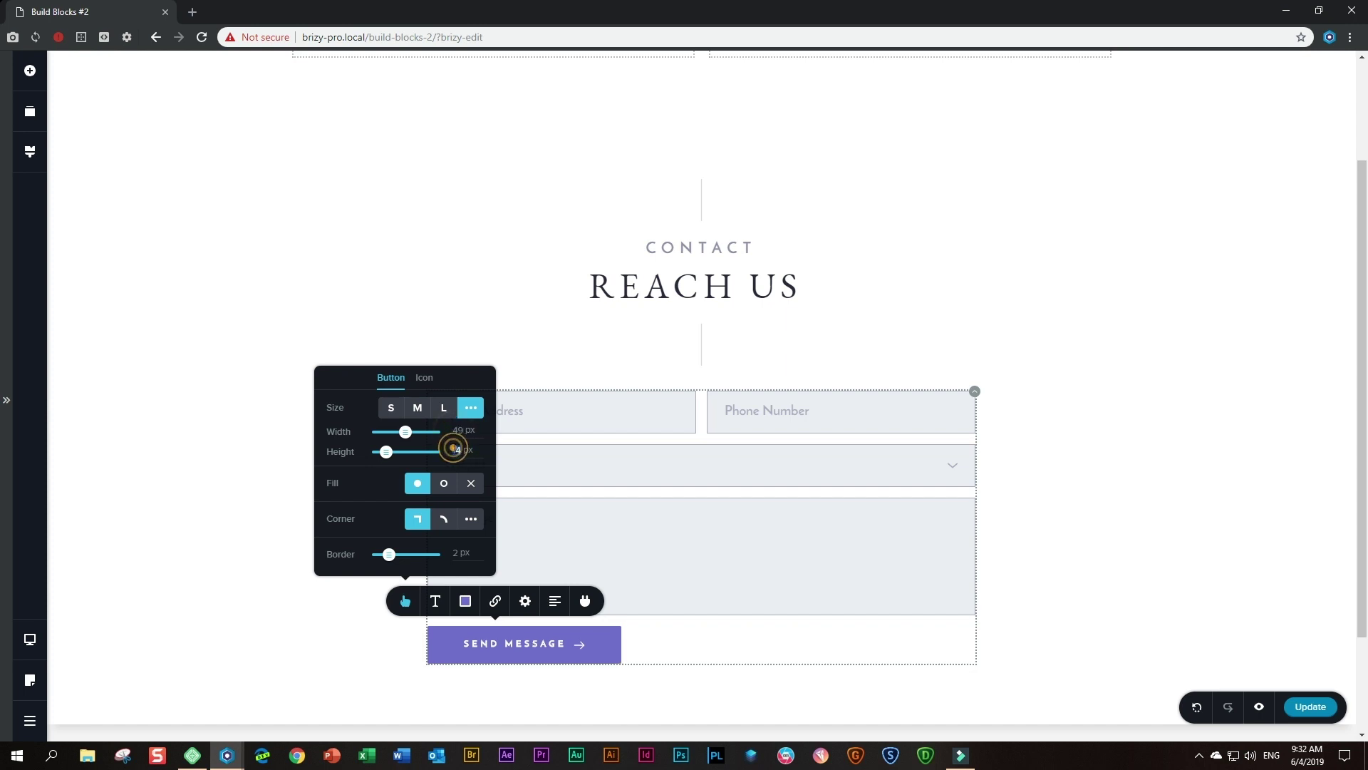
{"action": "type", "text": "1"}
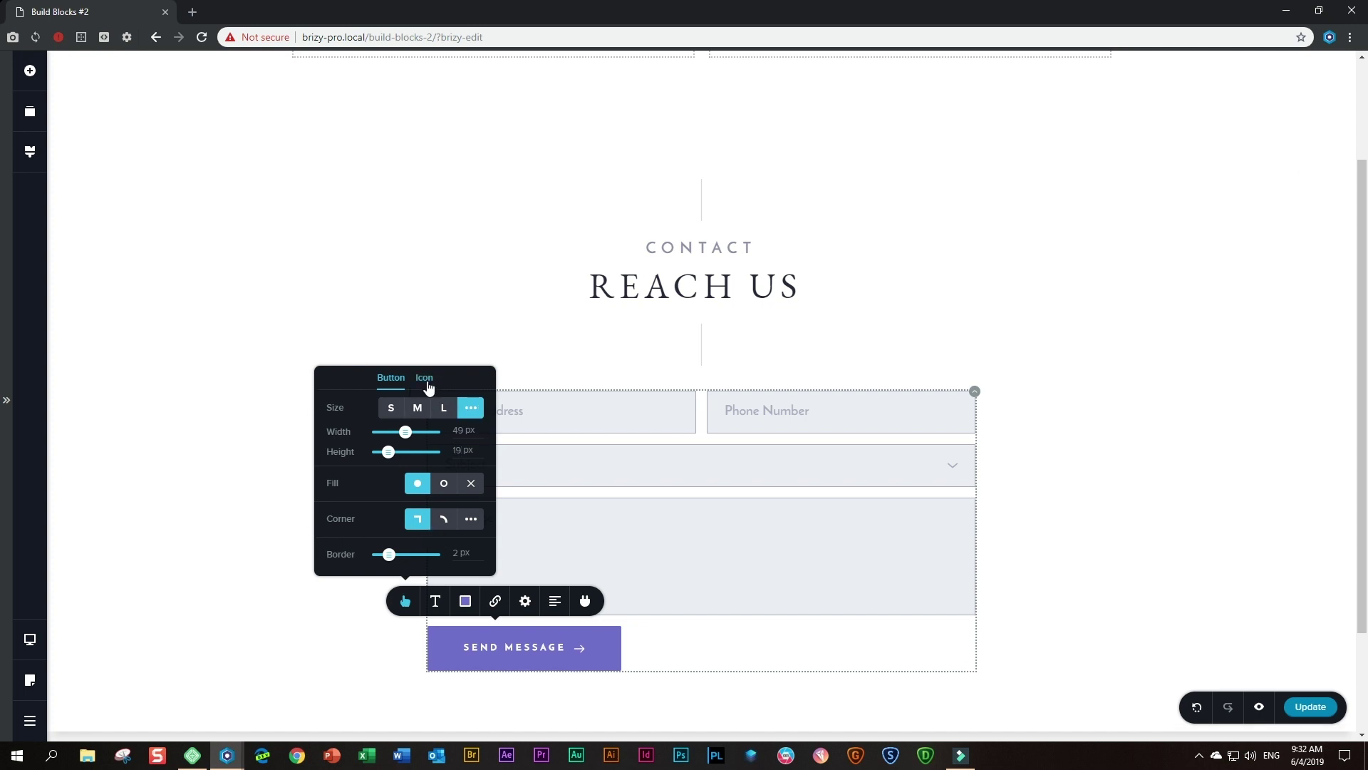
{"action": "left_click", "coordinate": [426, 383]}
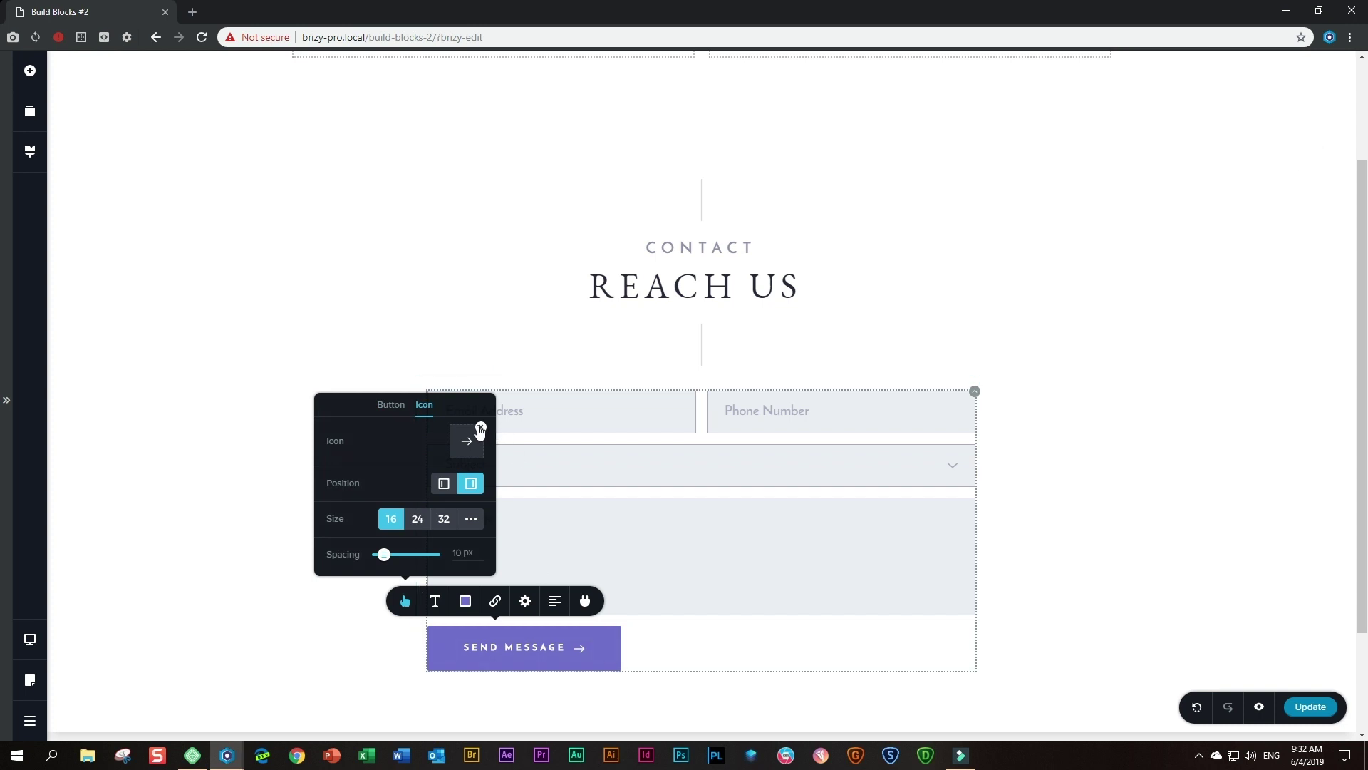
{"action": "left_click", "coordinate": [481, 428]}
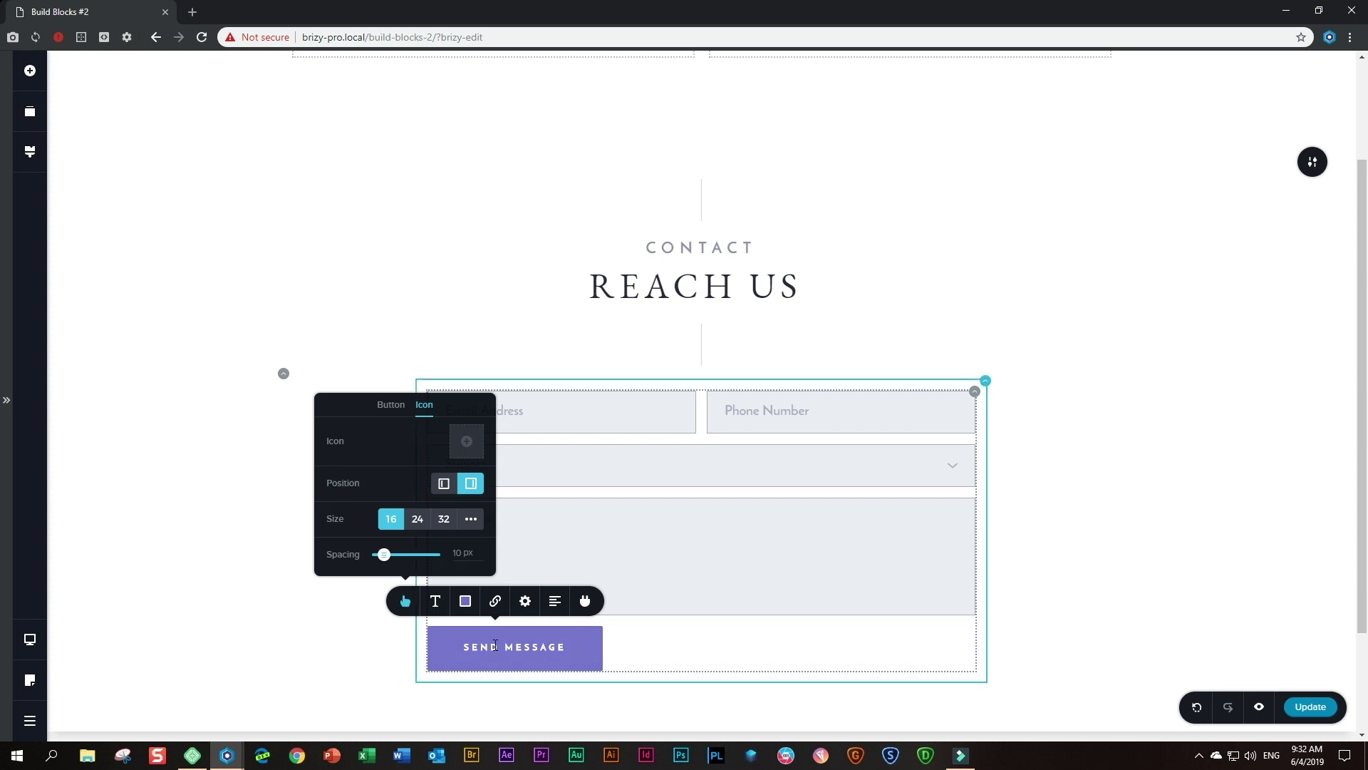
- Set the Send Message button's hover background colour to dark #29293A
{"action": "left_click", "coordinate": [467, 602]}
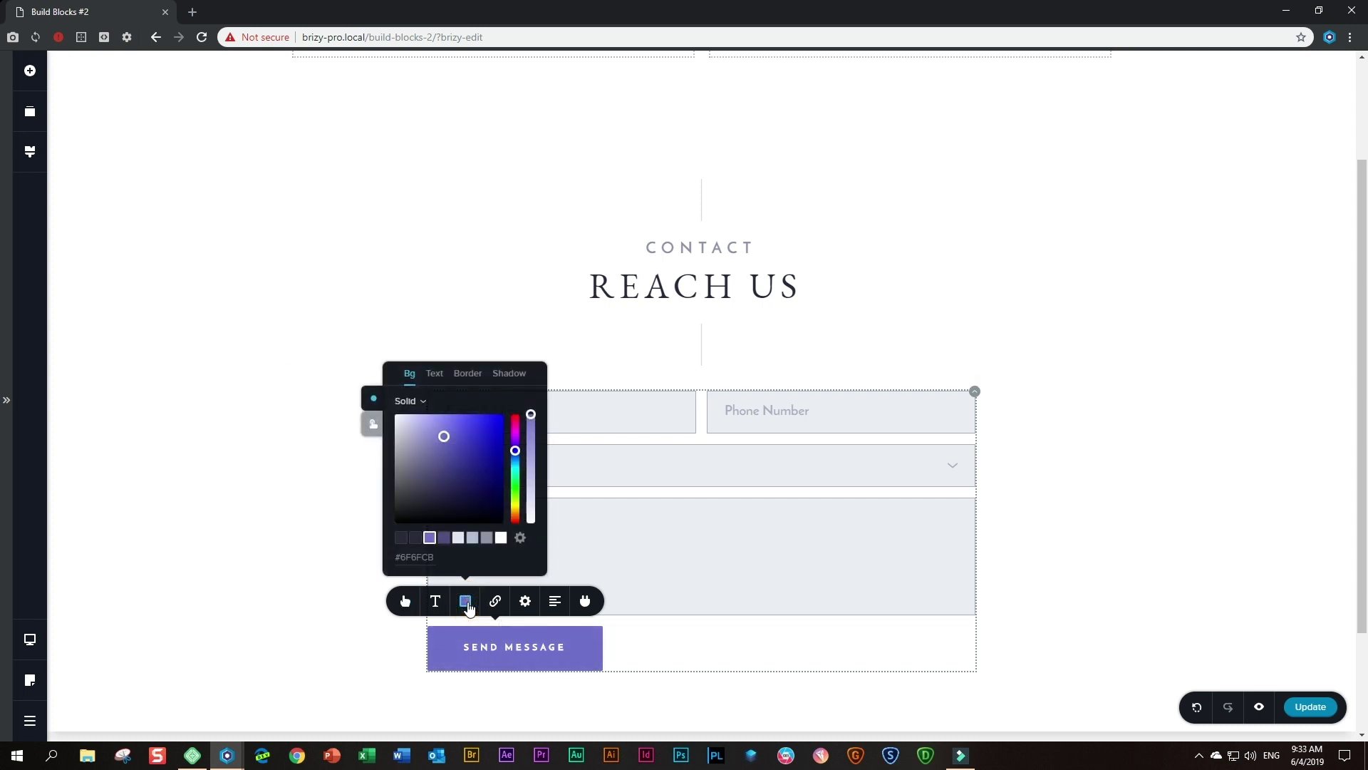
{"action": "left_click", "coordinate": [373, 426]}
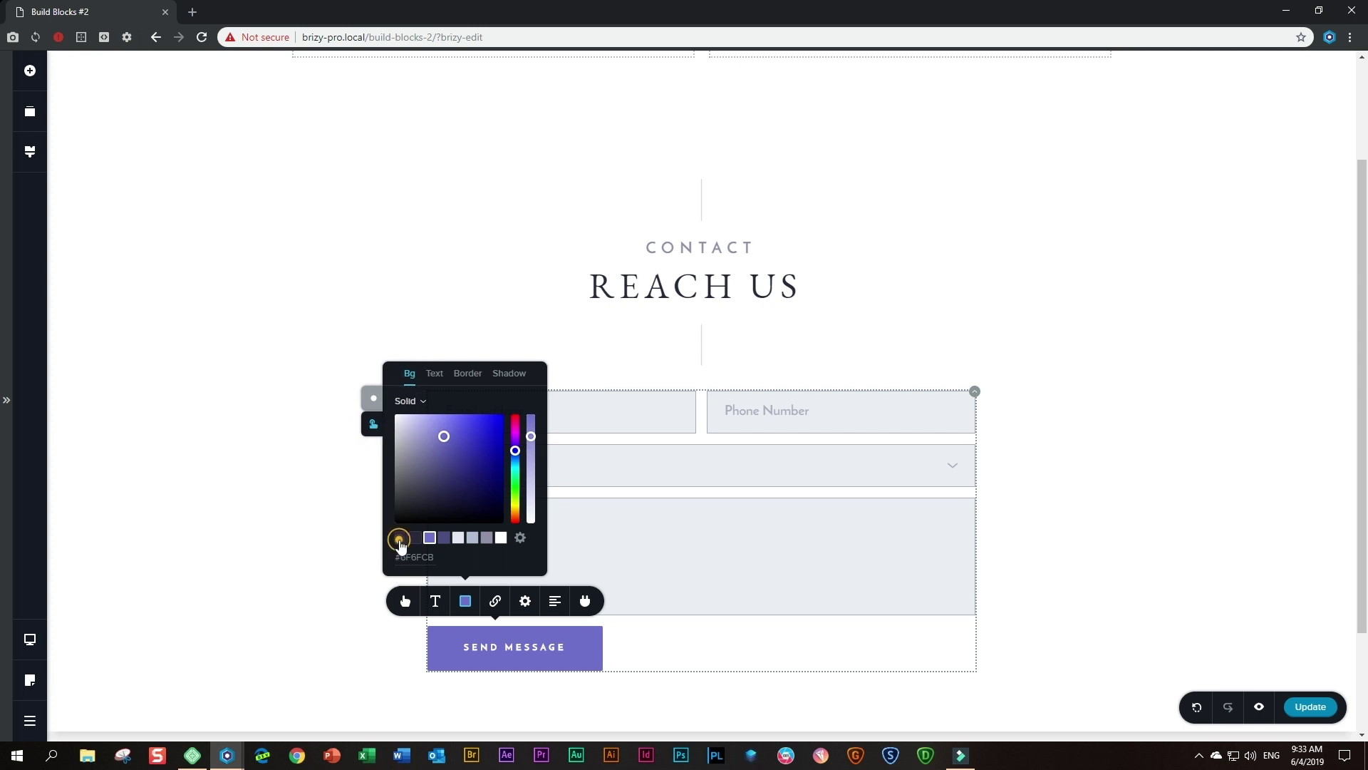
{"action": "left_click", "coordinate": [400, 543]}
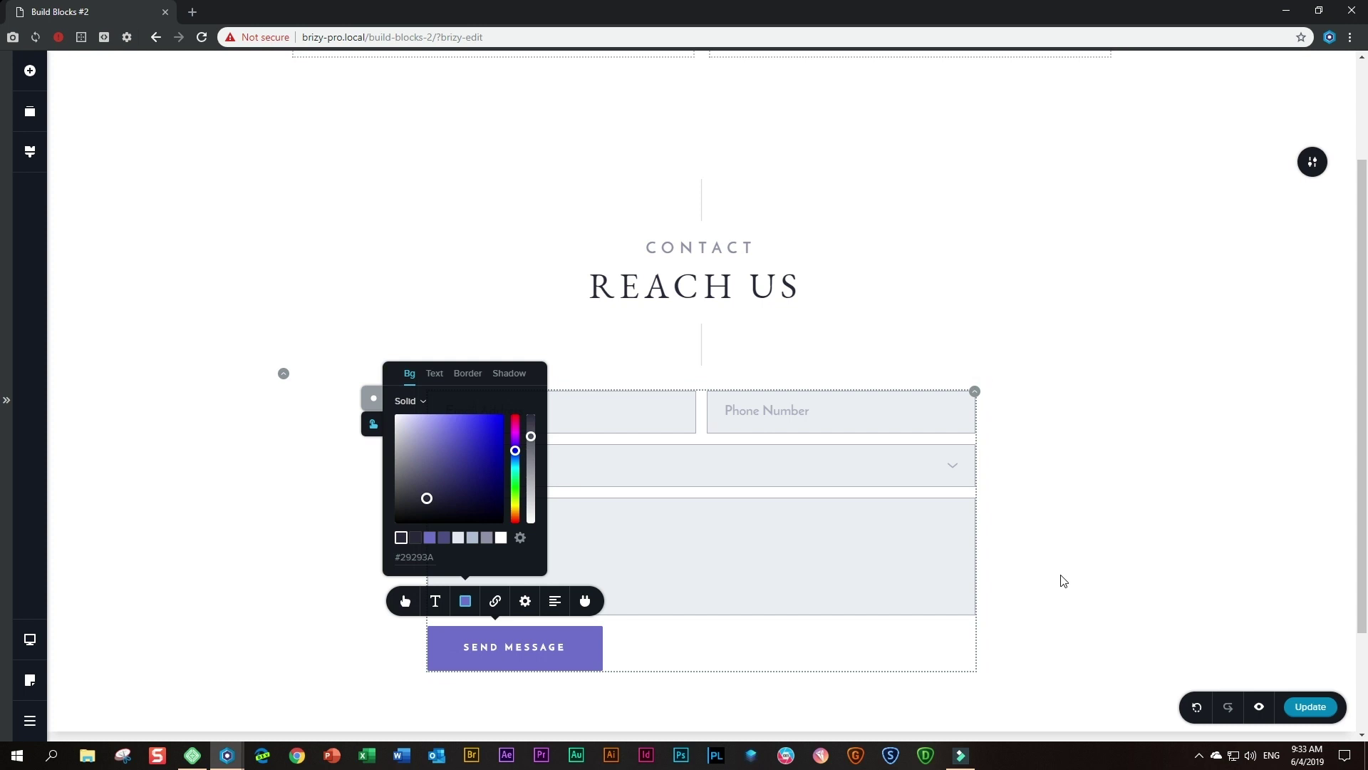
{"action": "scroll", "coordinate": [1065, 577], "scroll_direction": "down", "scroll_amount": 1}
{"action": "left_click", "coordinate": [1097, 547]}
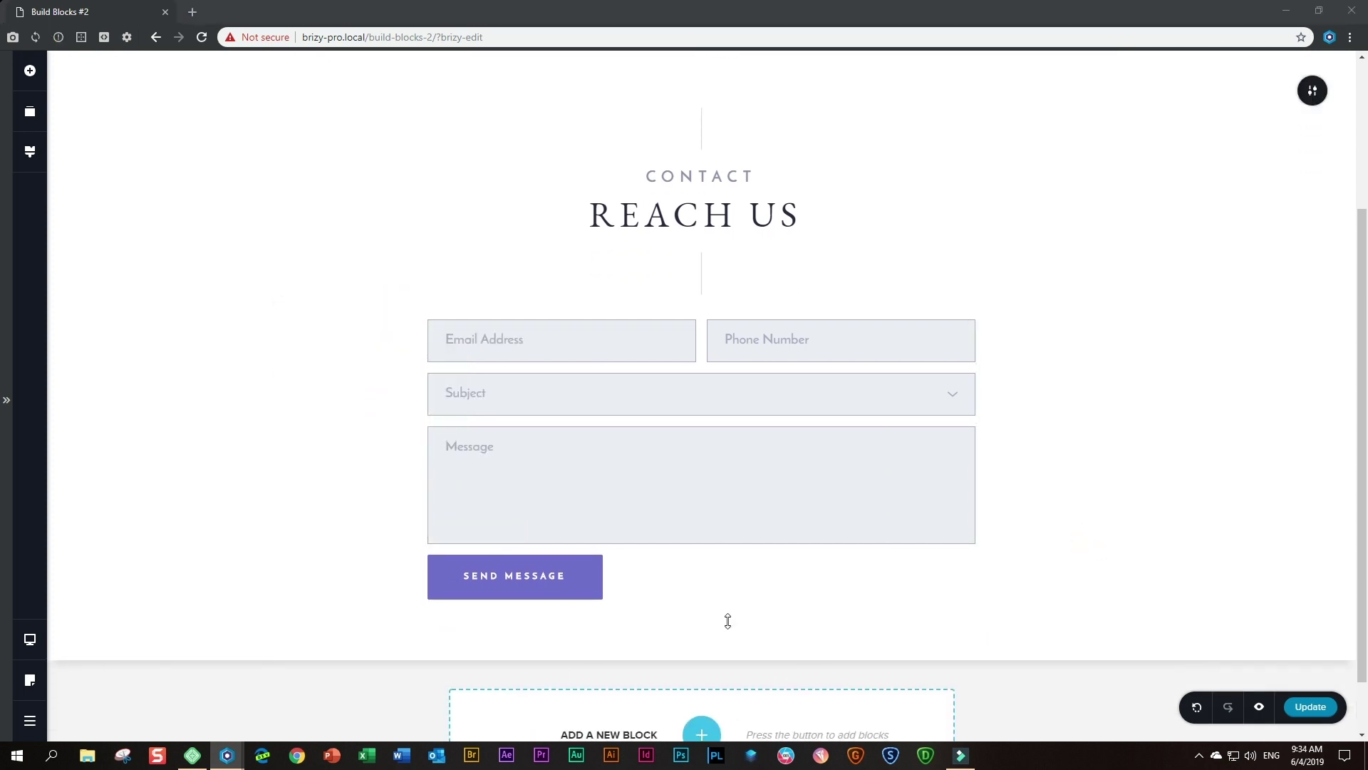
- Add a Text element below the button with the street address and, on a second line, the office e-mail
{"action": "left_click", "coordinate": [30, 72]}
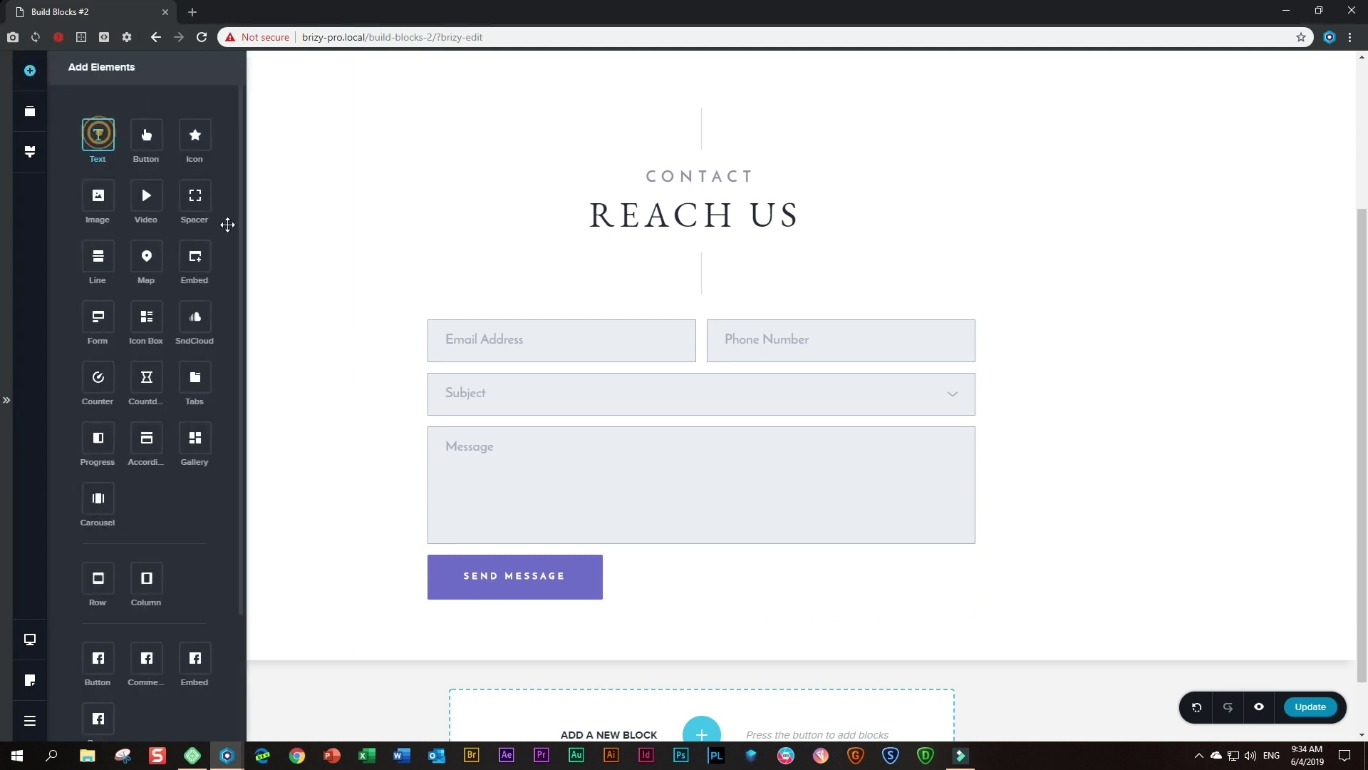
{"action": "left_click_drag", "start_coordinate": [227, 225], "coordinate": [613, 627]}
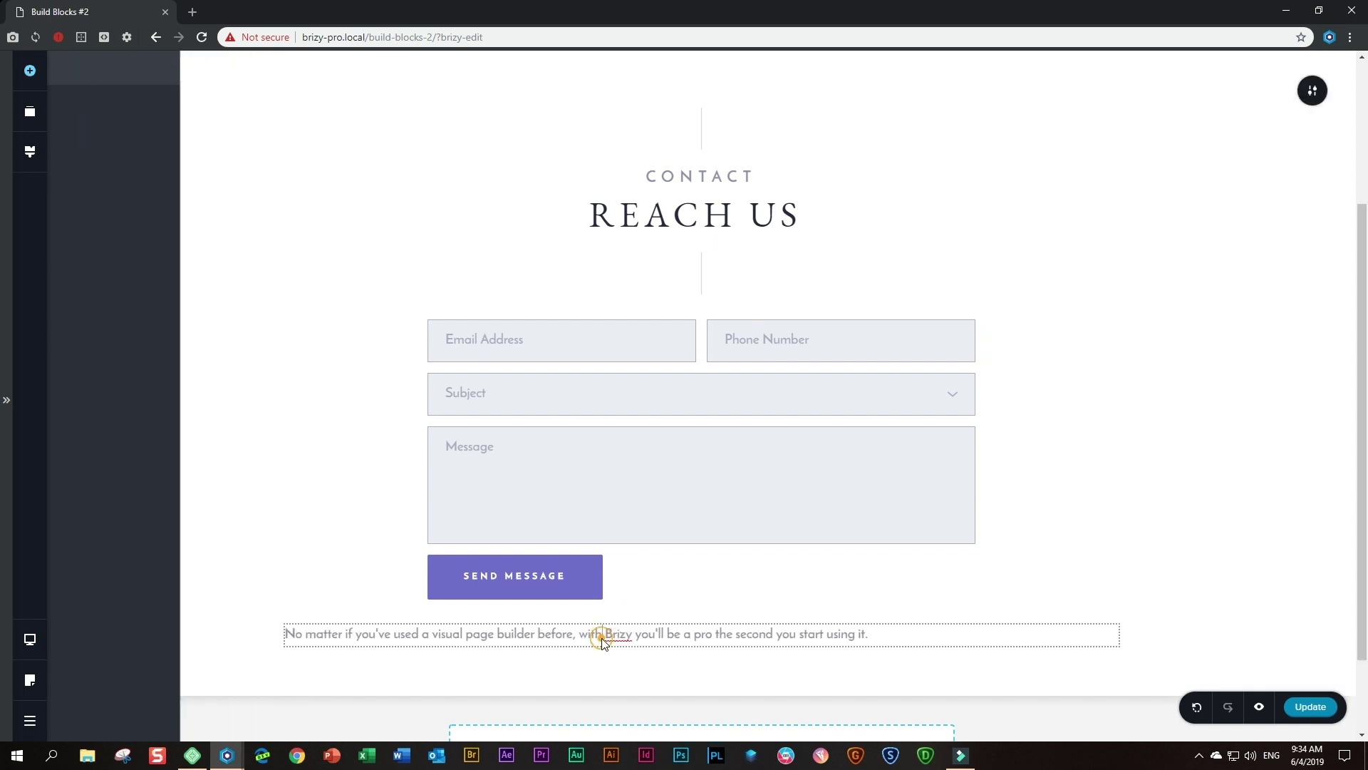
{"action": "triple_click", "coordinate": [603, 636]}
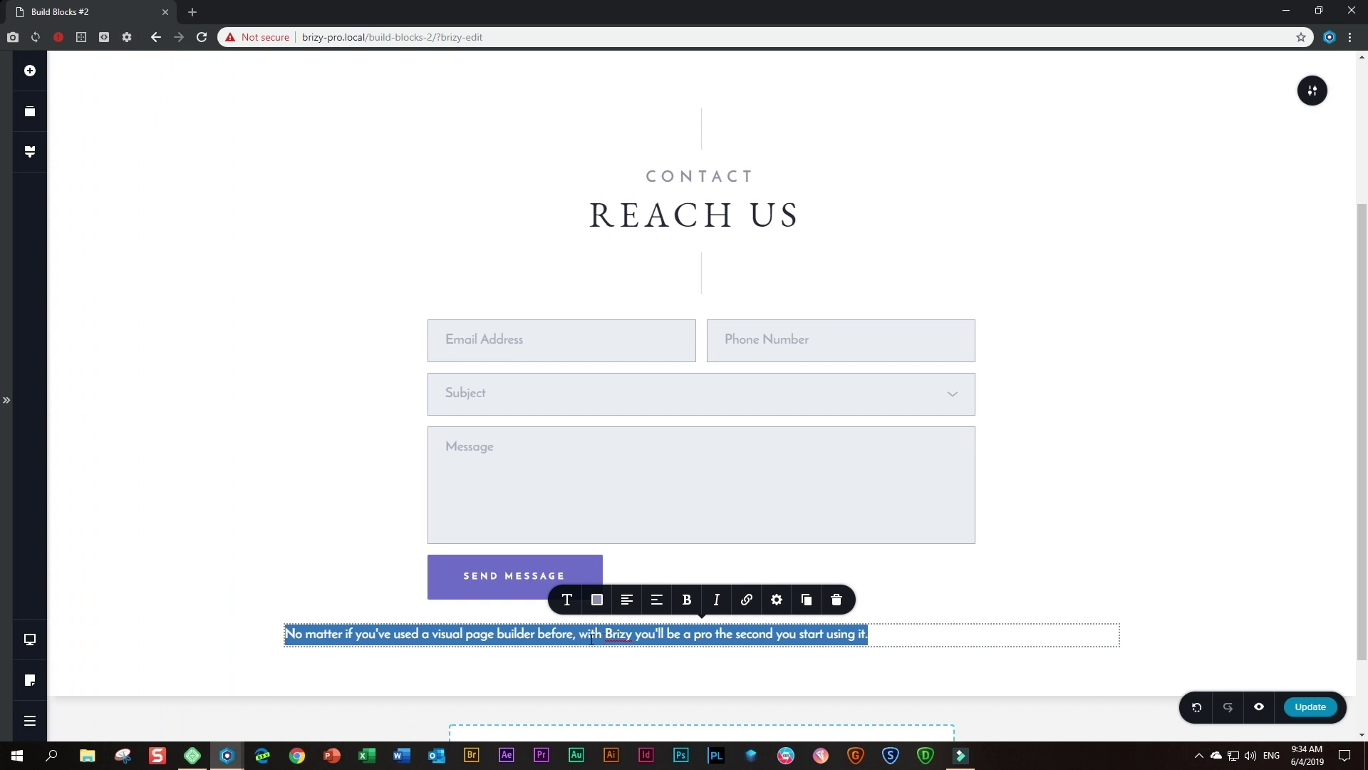
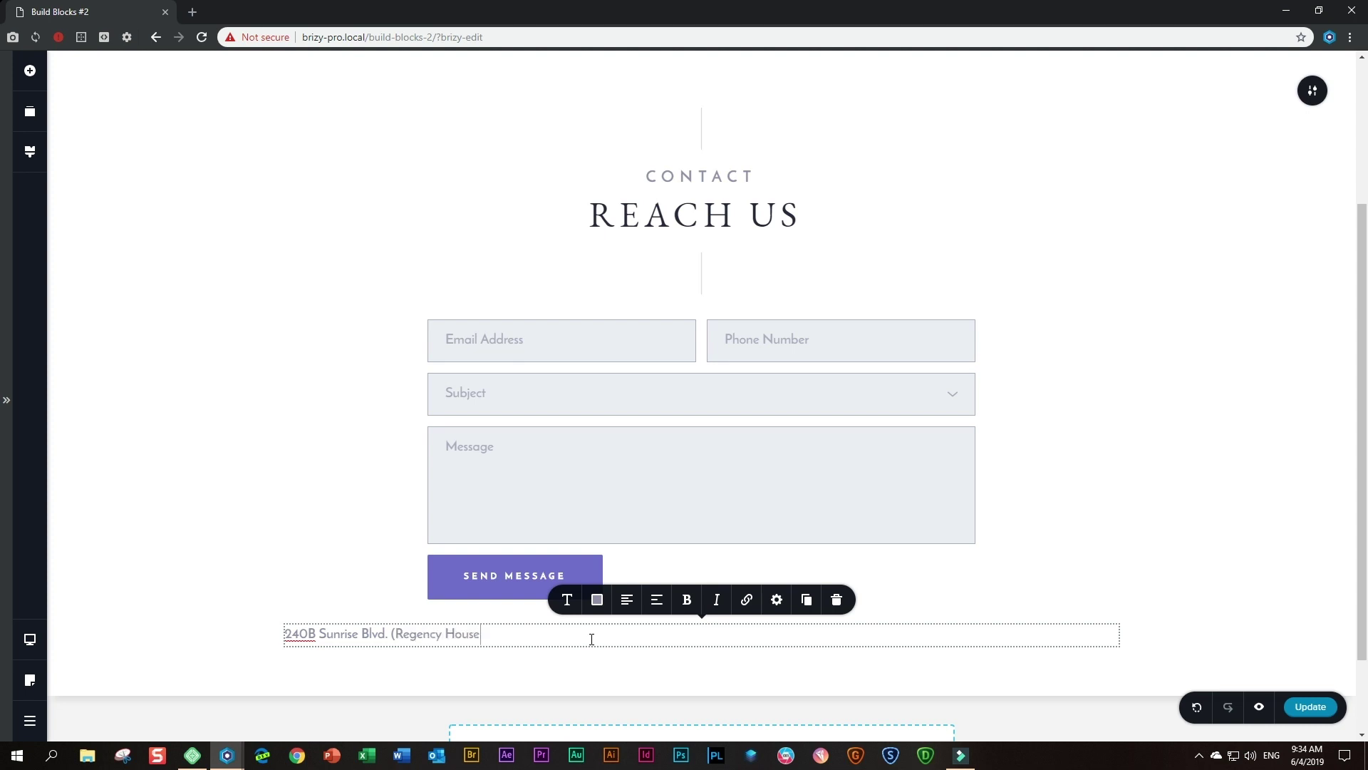
{"action": "key", "text": "Return"}
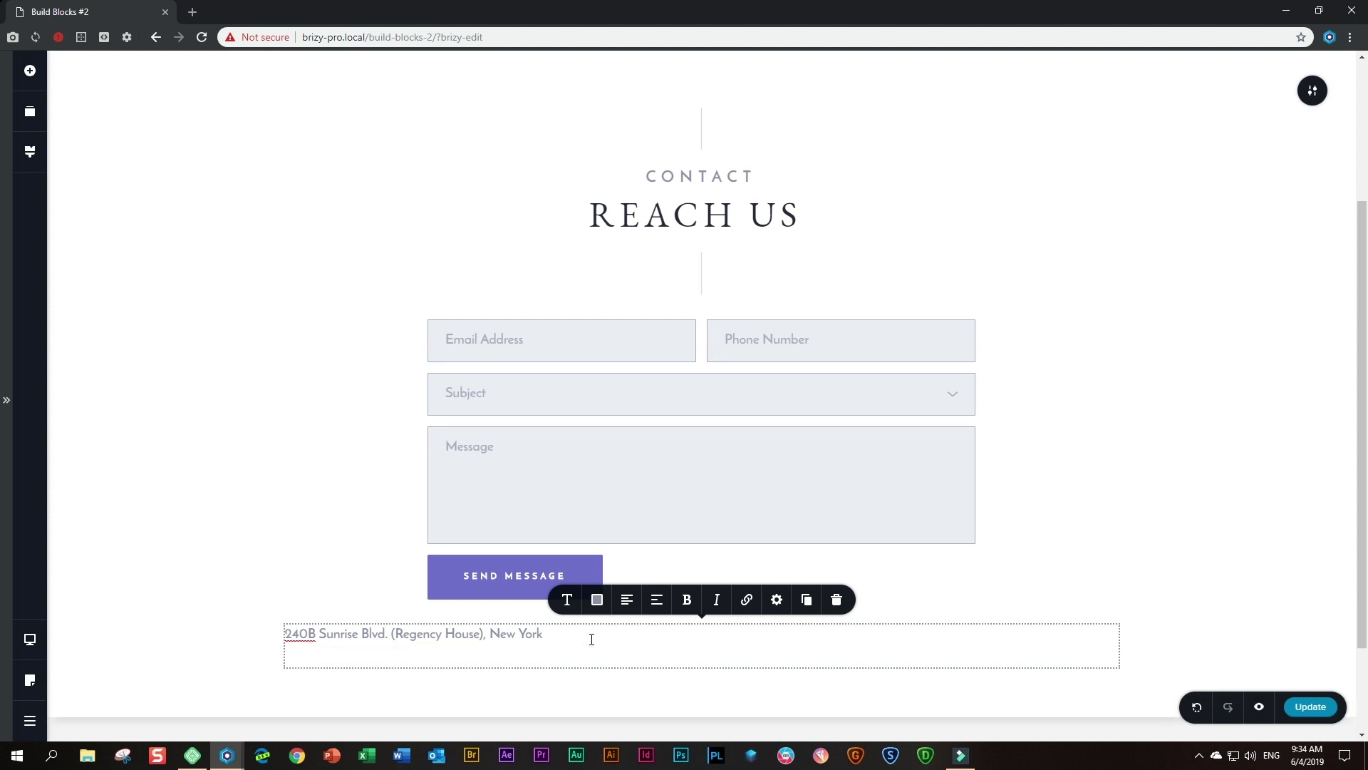
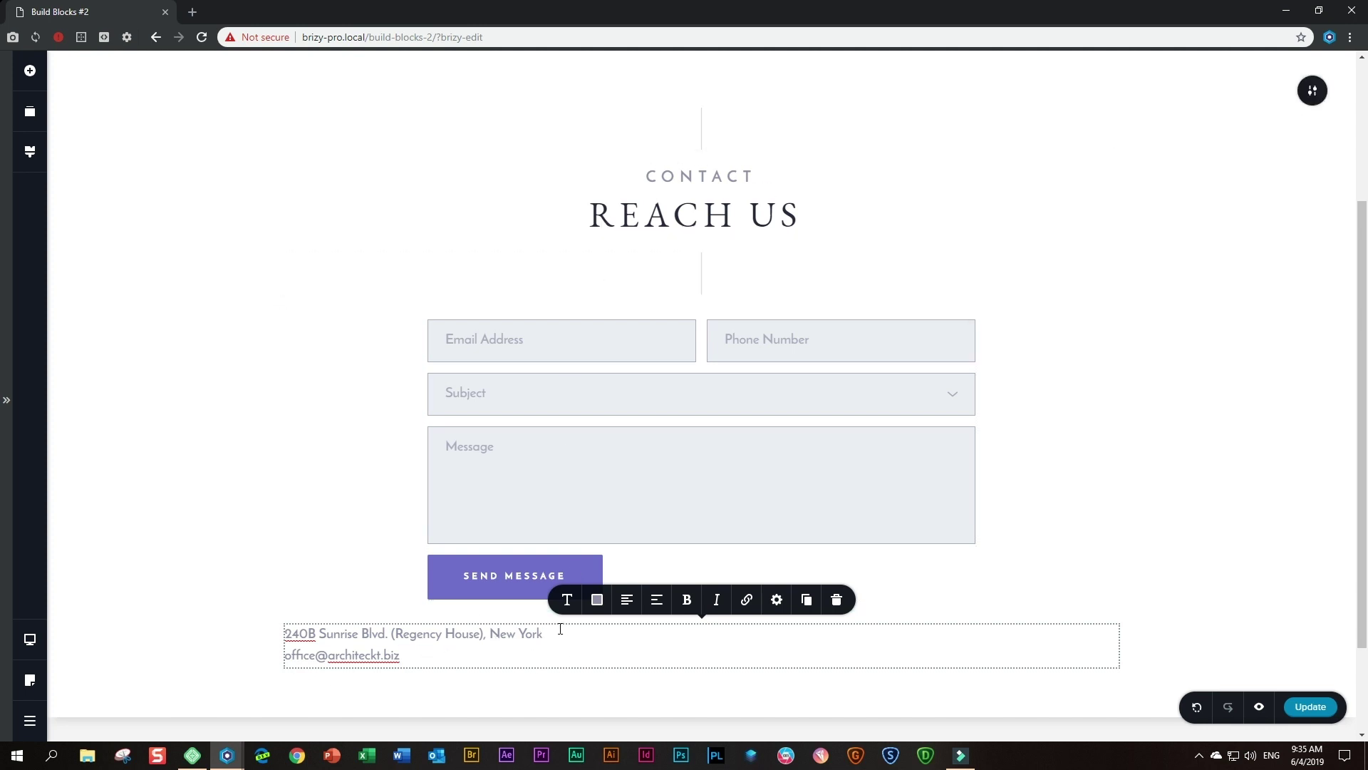
{"action": "left_click", "coordinate": [566, 599]}
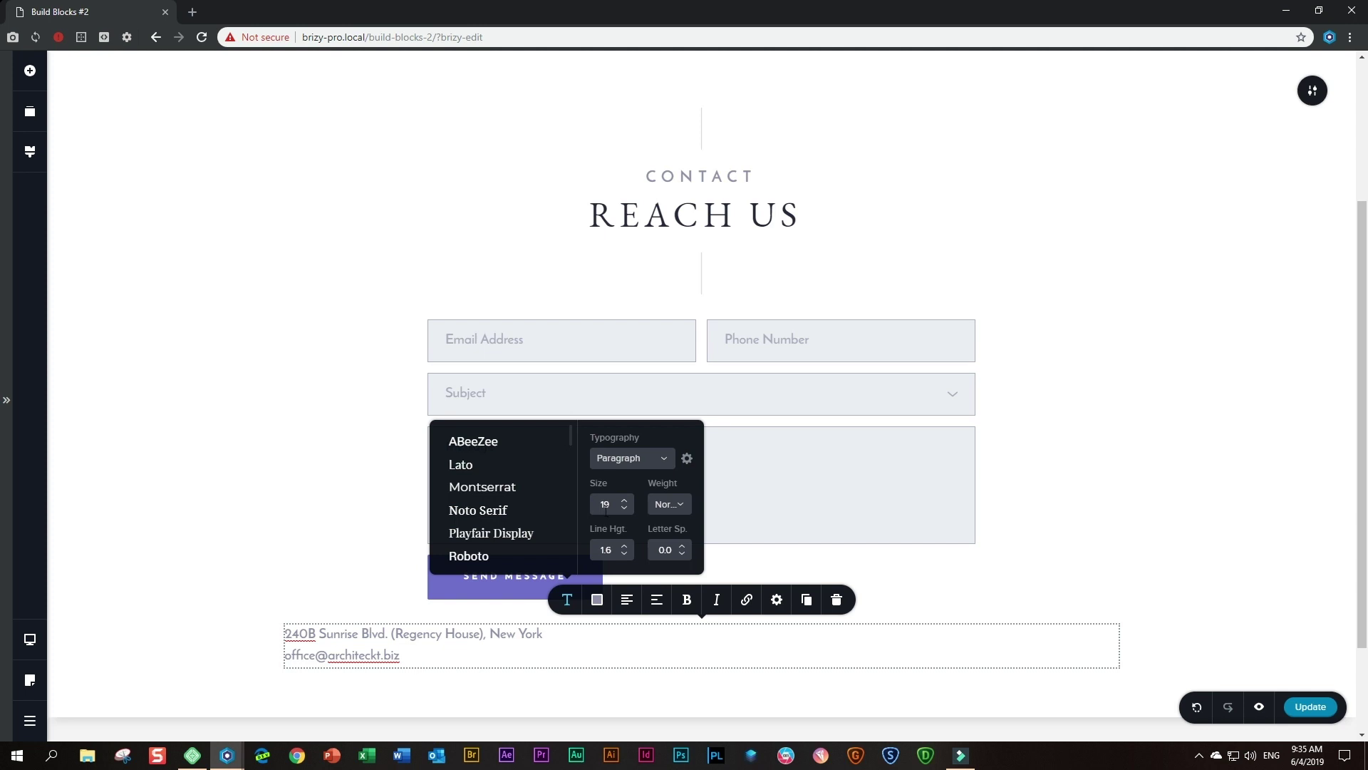
- Centre the address and e-mail lines and colour the e-mail line purple #6F6FCB
{"action": "left_click", "coordinate": [597, 599]}
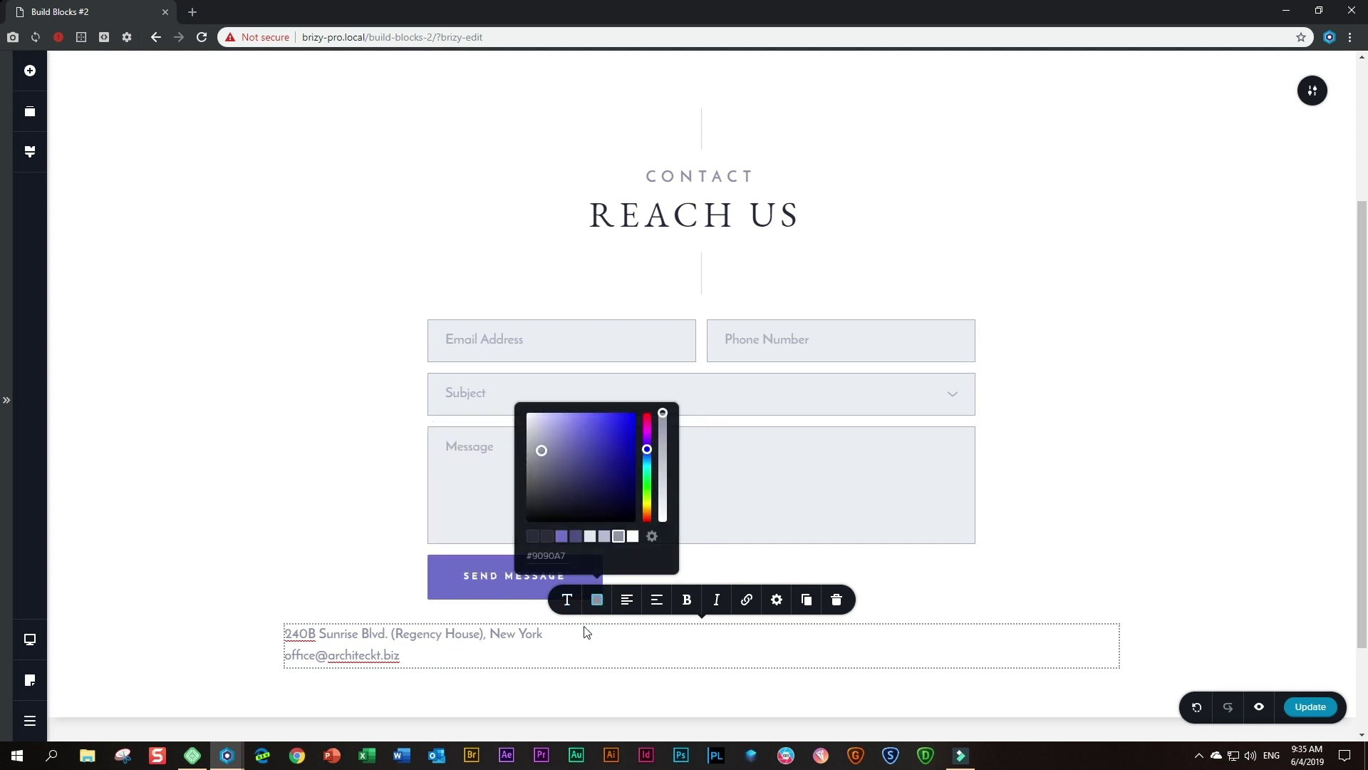
{"action": "left_click", "coordinate": [627, 600]}
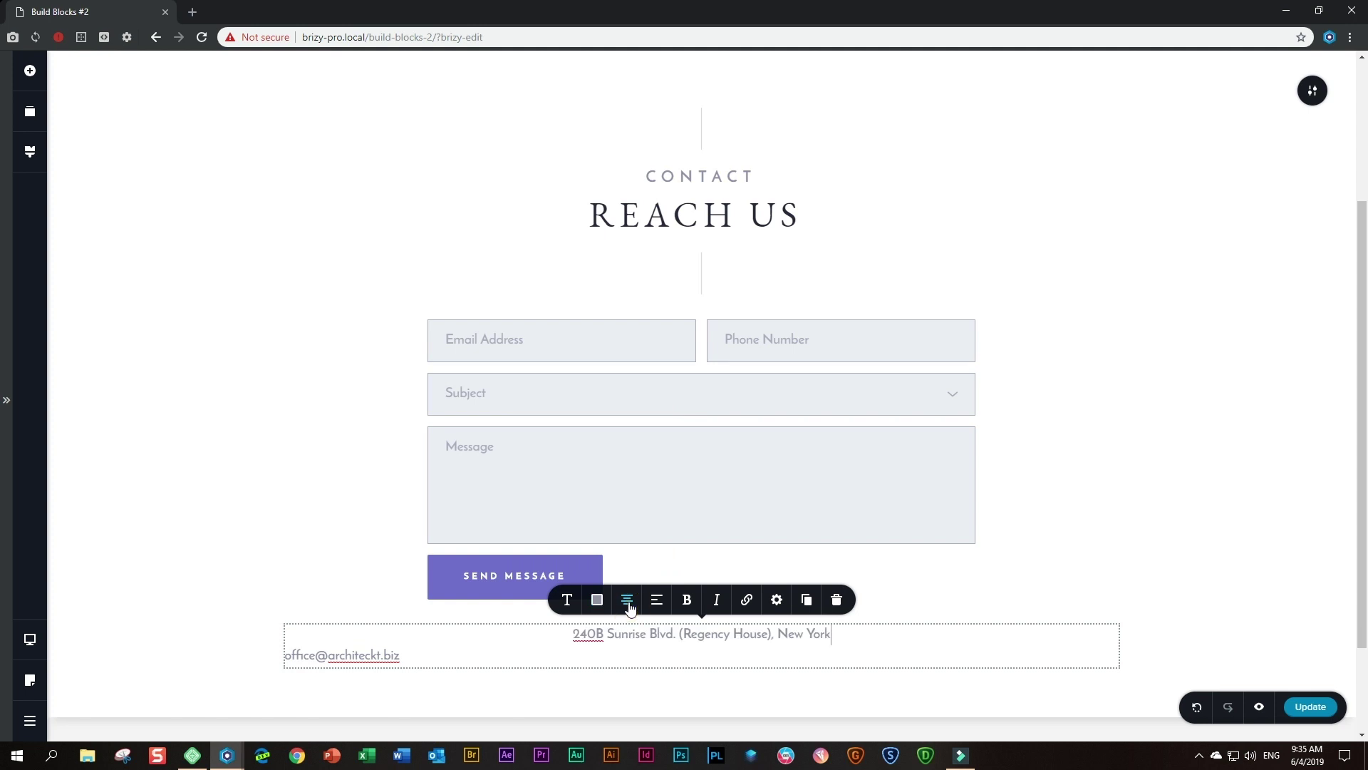
{"action": "left_click", "coordinate": [612, 635]}
{"action": "left_click", "coordinate": [418, 654]}
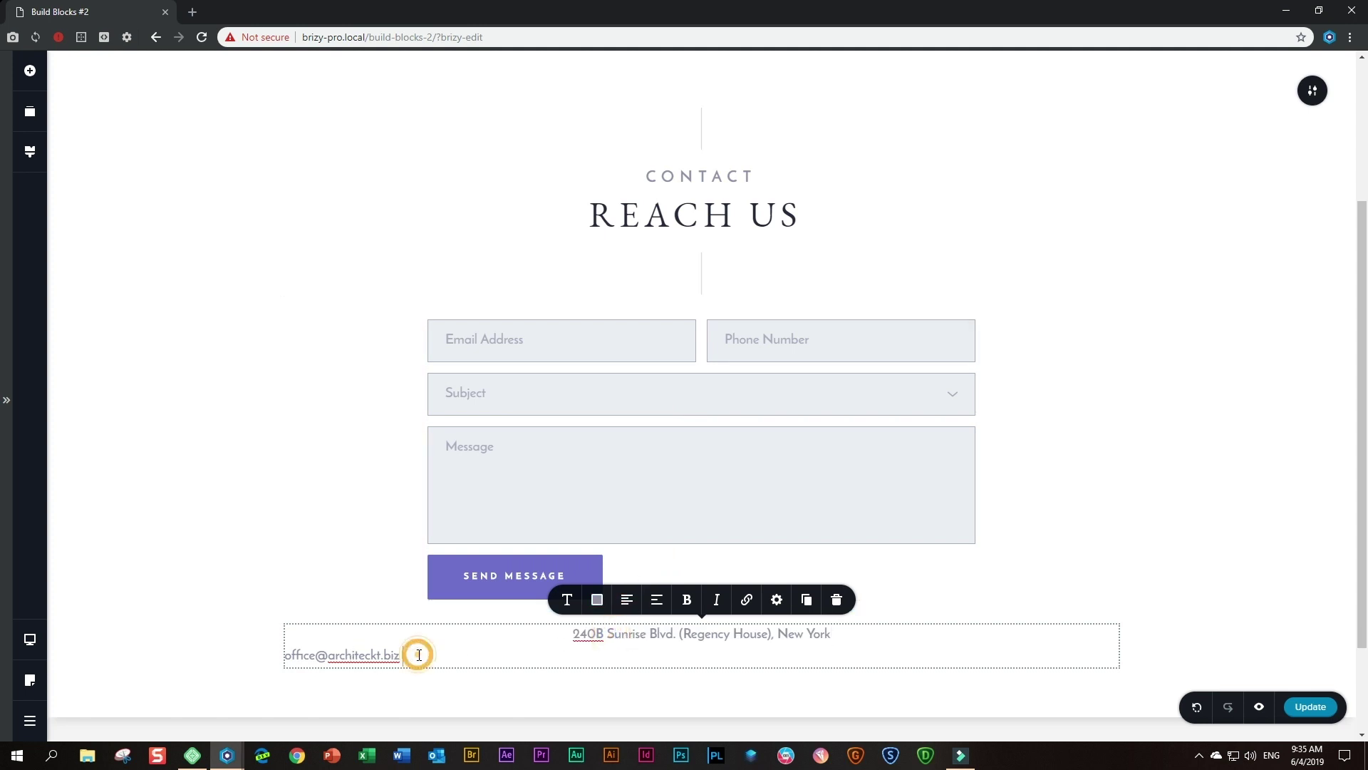
{"action": "left_click", "coordinate": [597, 599]}
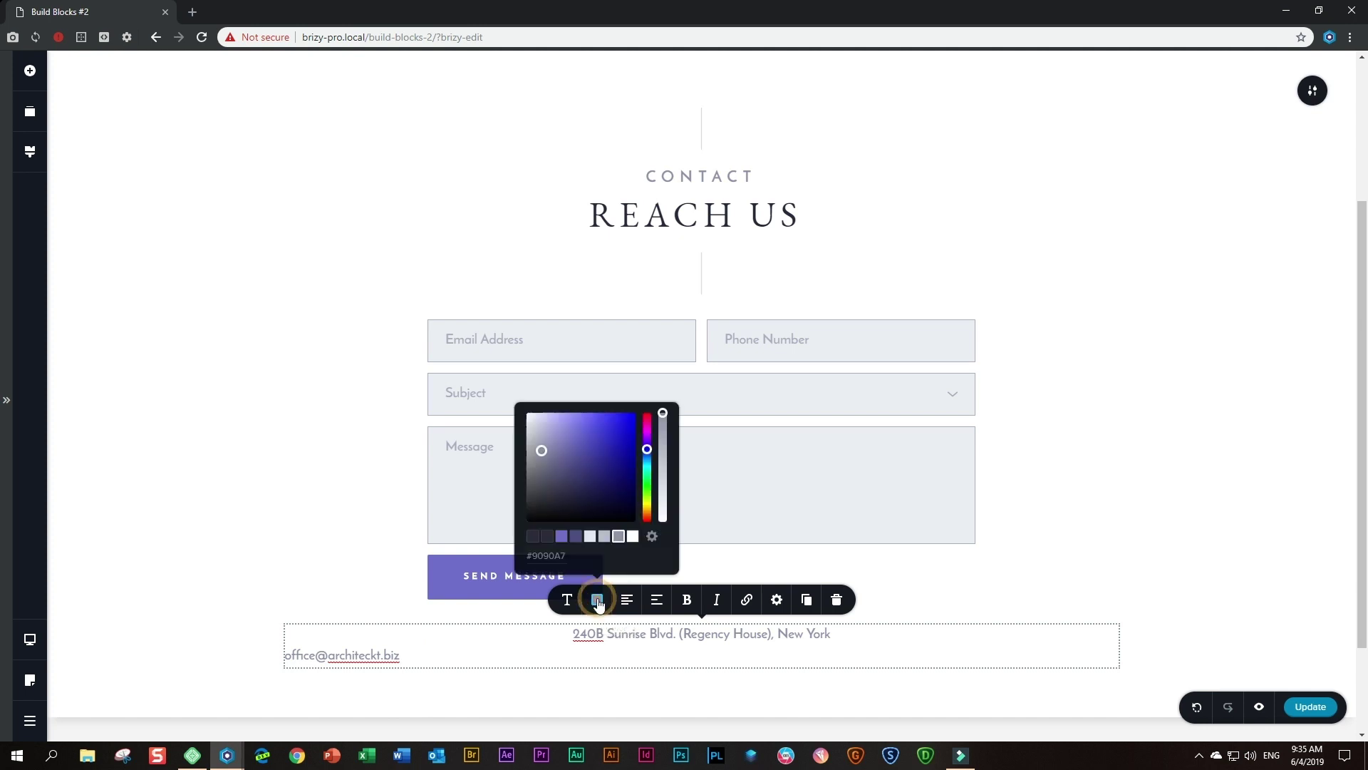
{"action": "left_click", "coordinate": [562, 536]}
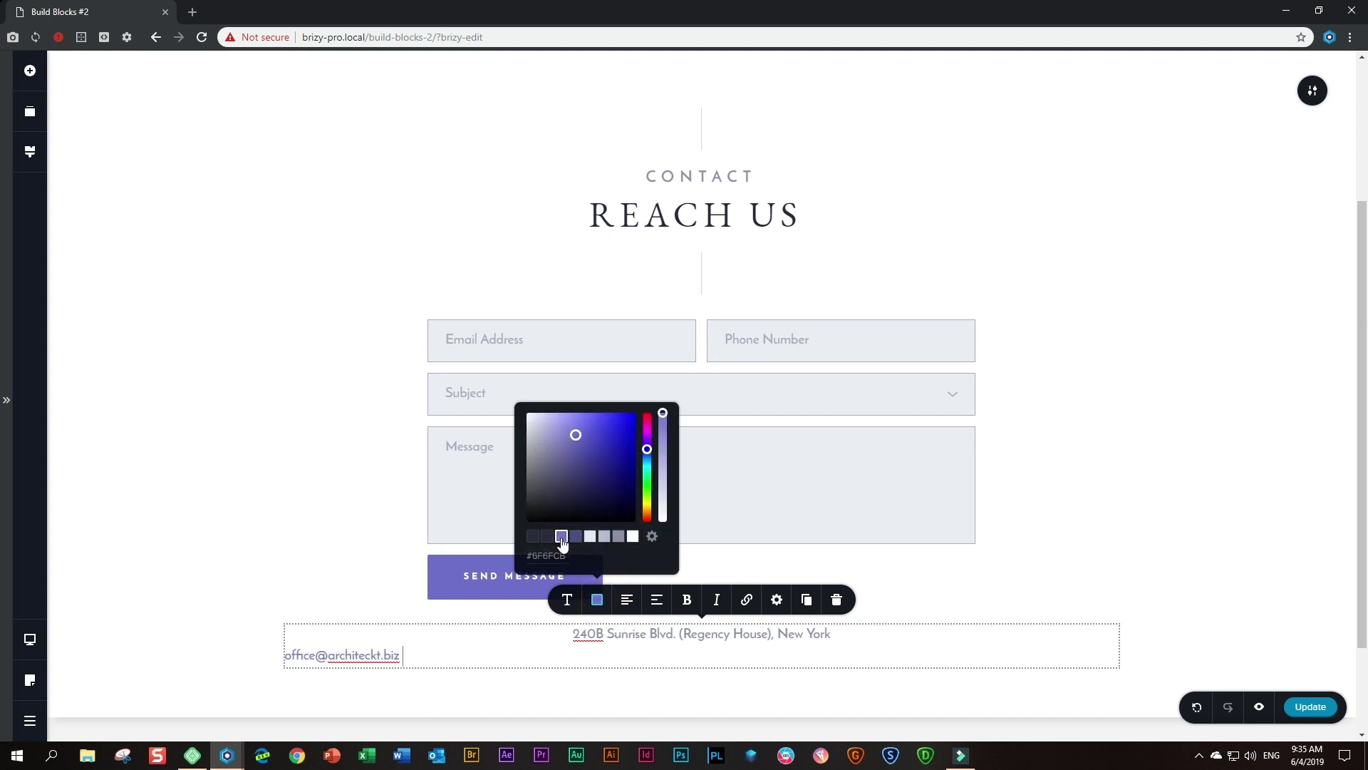
{"action": "left_click", "coordinate": [627, 601]}
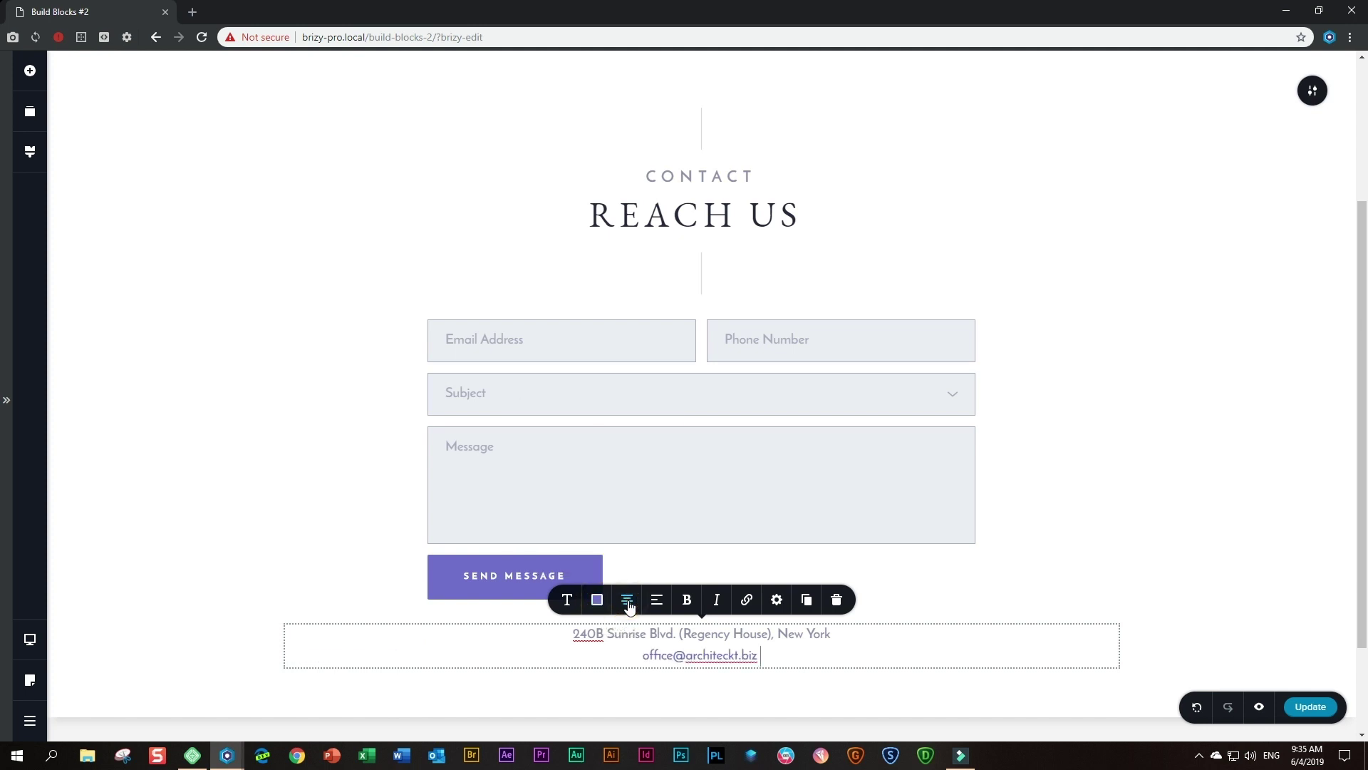
{"action": "left_click", "coordinate": [1209, 552]}
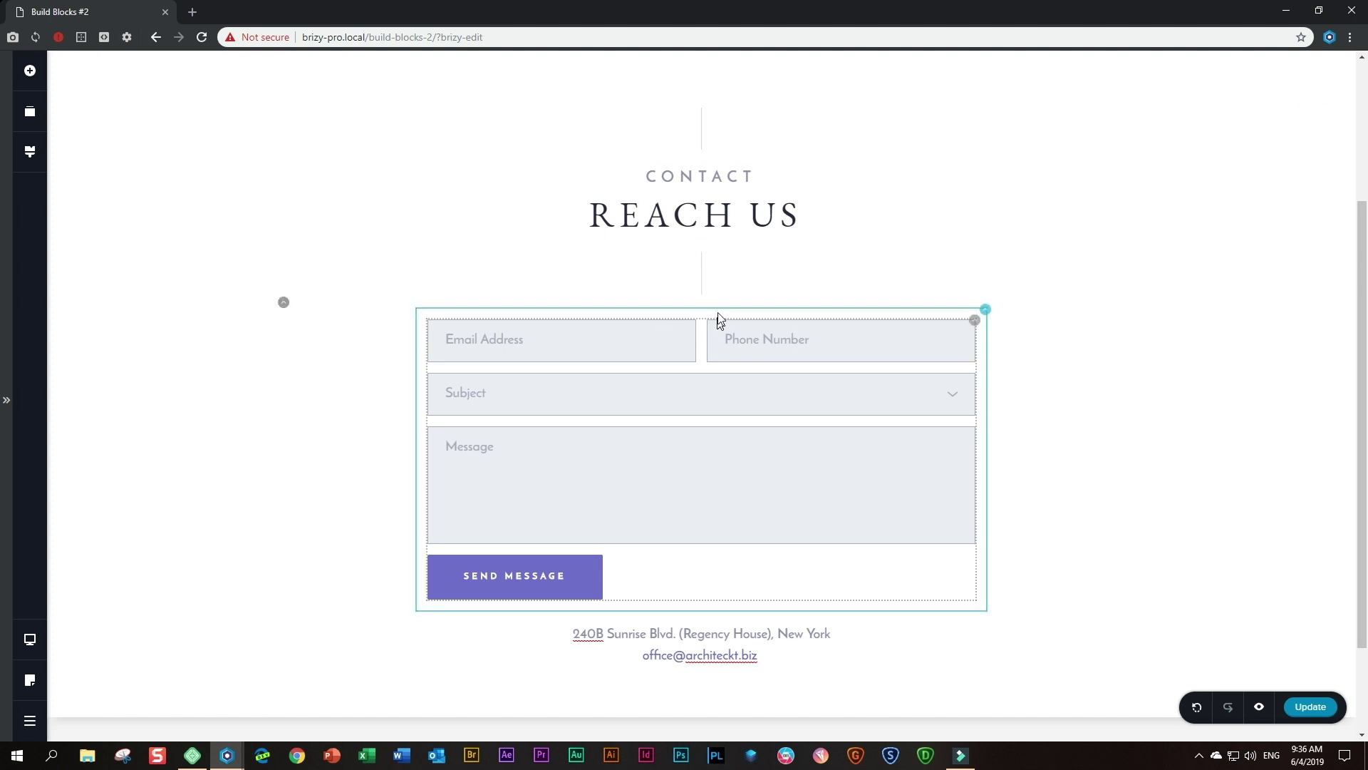
- Place a Spacer element above the contact form
{"action": "left_click", "coordinate": [33, 71]}
{"action": "left_click_drag", "start_coordinate": [195, 197], "coordinate": [626, 311]}
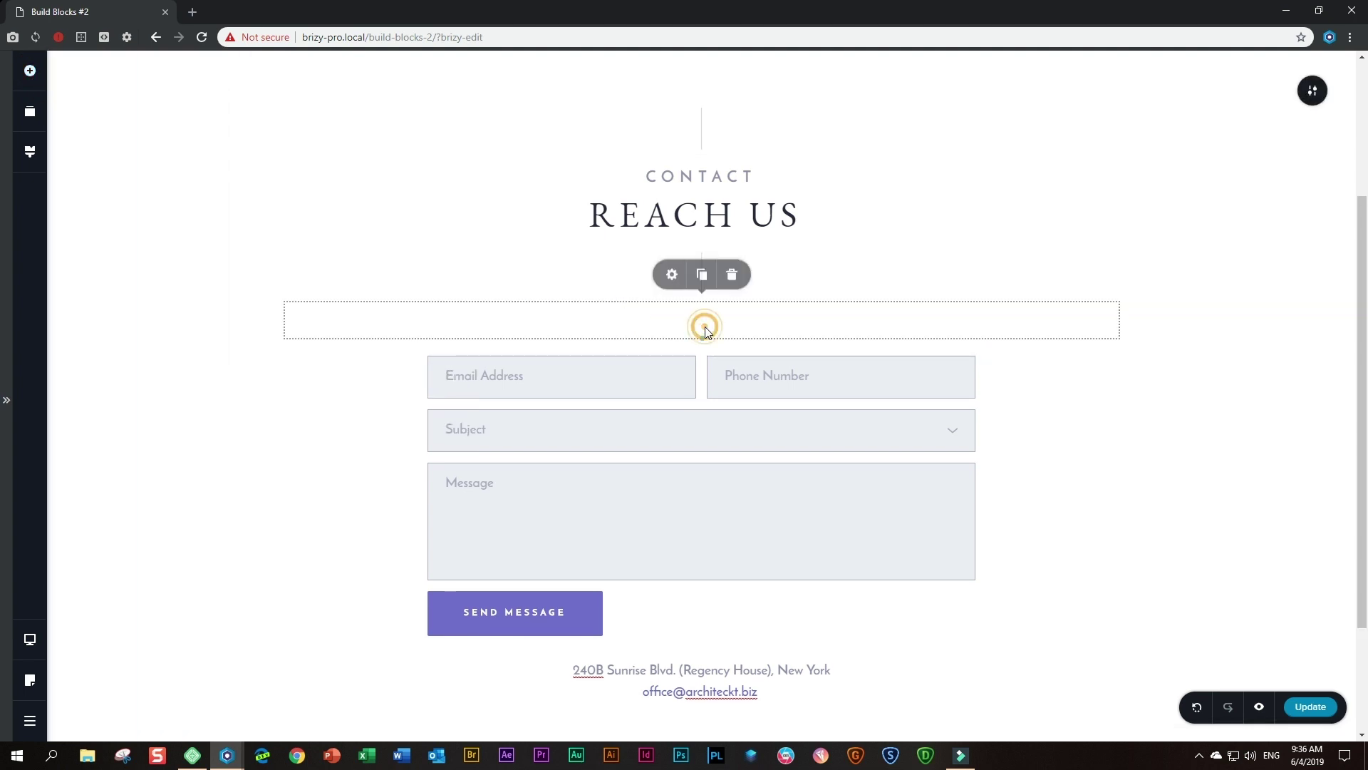
{"action": "left_click", "coordinate": [671, 278]}
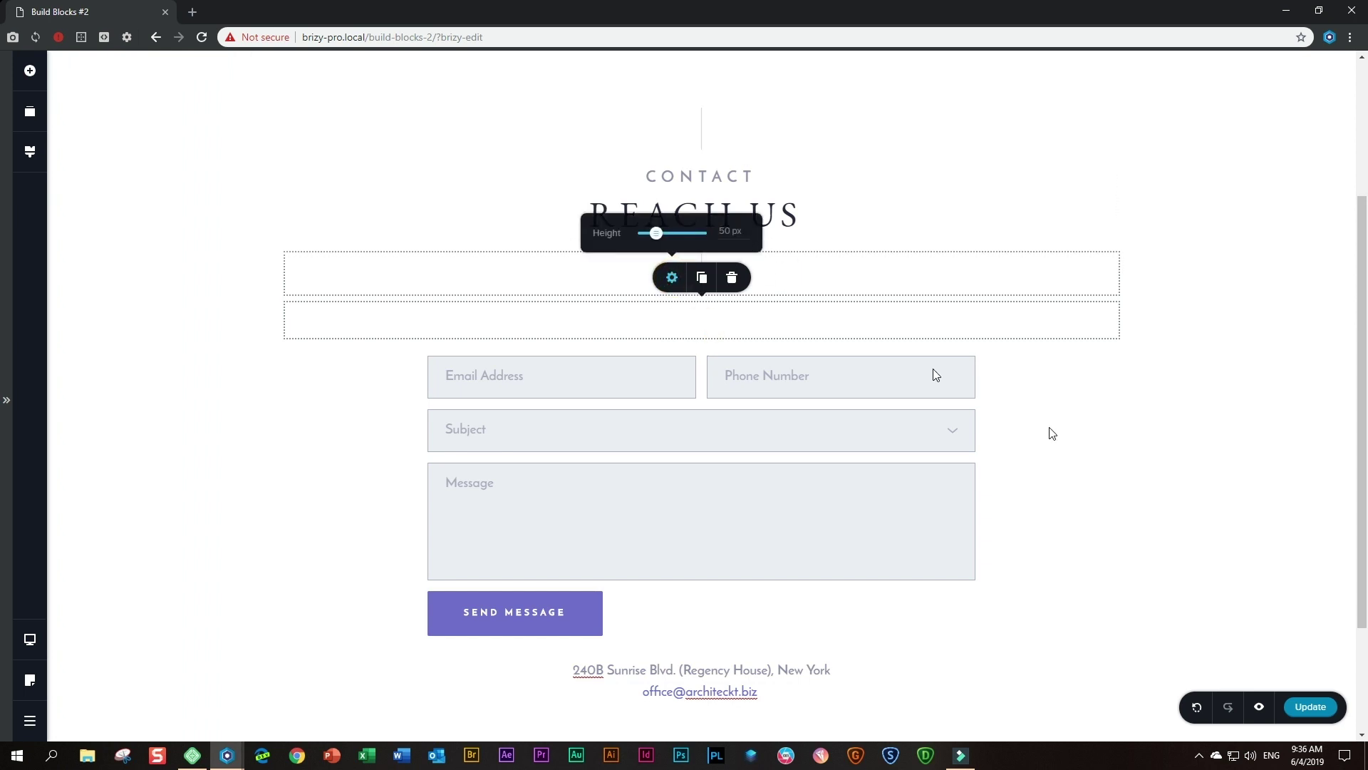
{"action": "left_click", "coordinate": [1204, 437]}
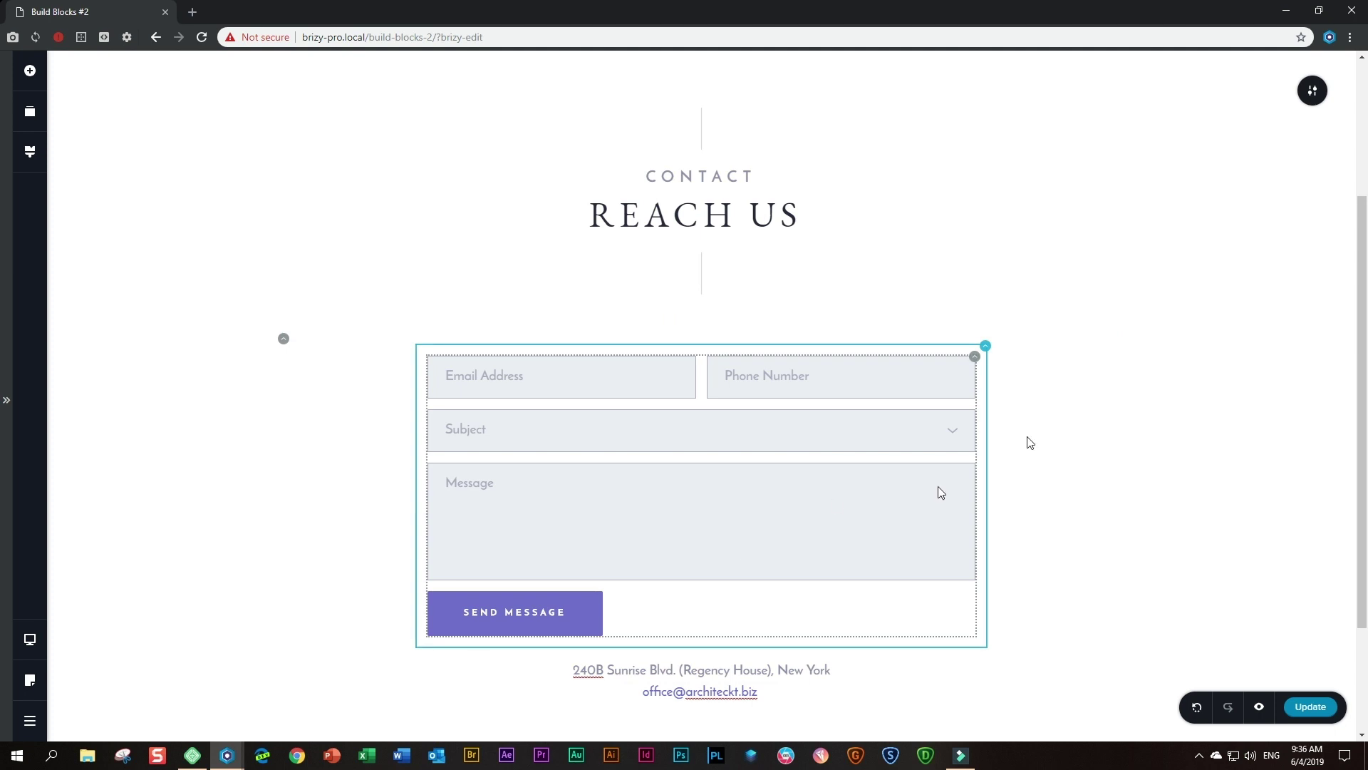
- Duplicate the spacer and move the copy between the form and the address text
{"action": "right_click", "coordinate": [741, 324]}
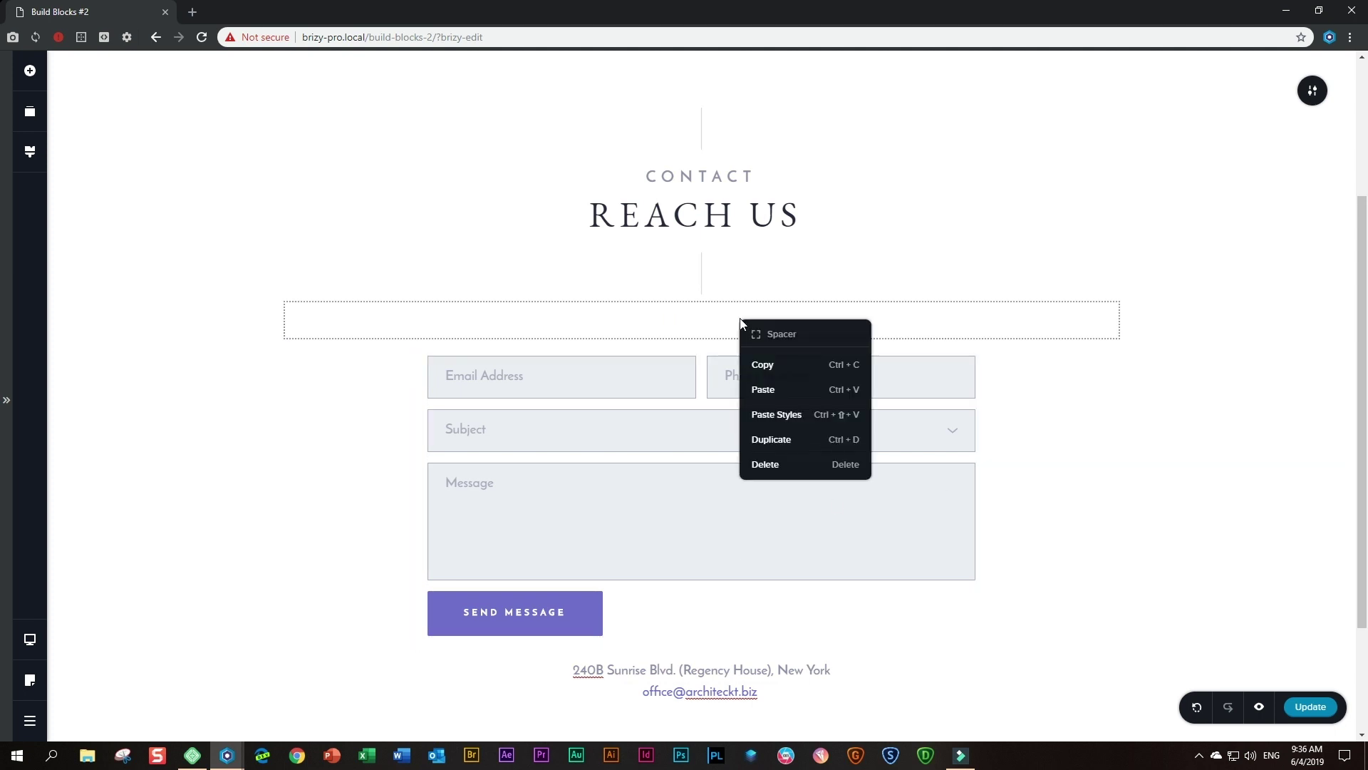
{"action": "left_click", "coordinate": [760, 437]}
{"action": "scroll", "coordinate": [852, 376], "scroll_direction": "down", "scroll_amount": 3}
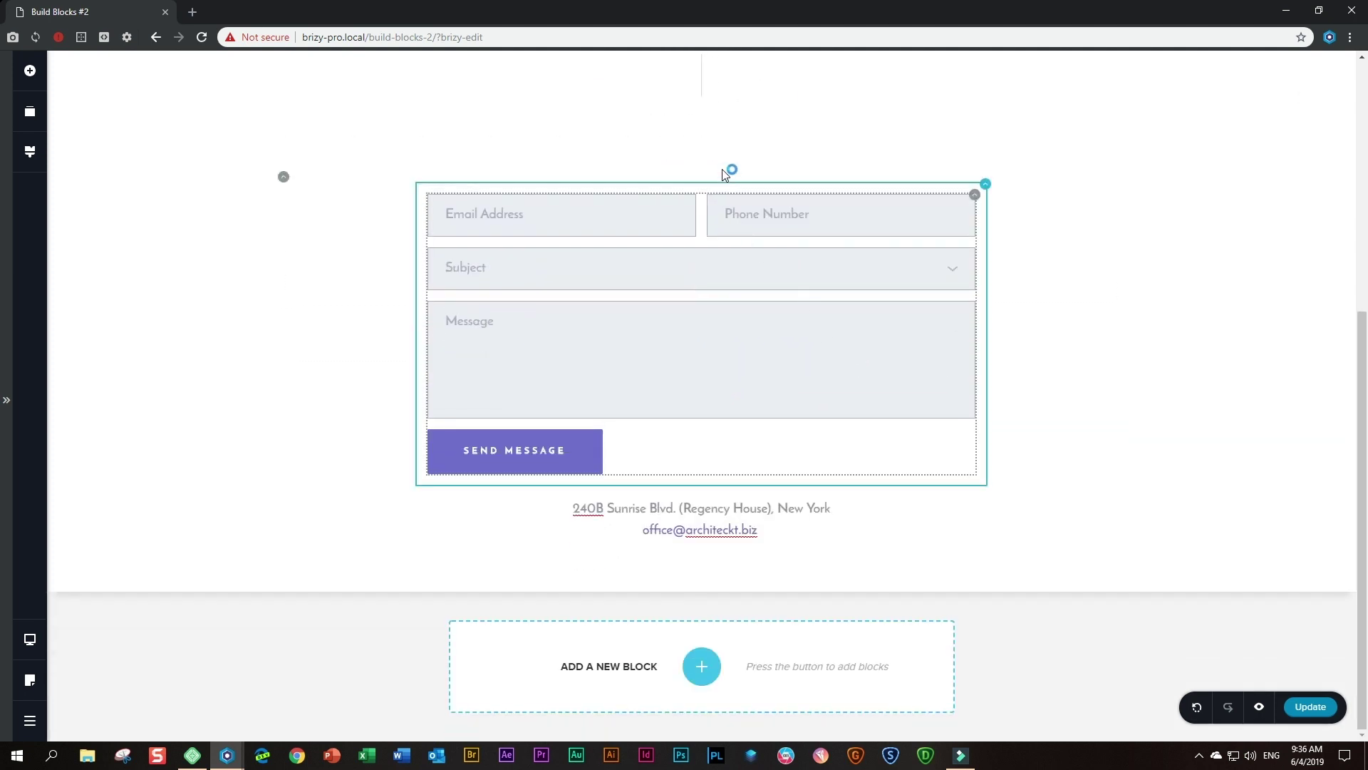
{"action": "left_click_drag", "start_coordinate": [711, 164], "coordinate": [697, 446]}
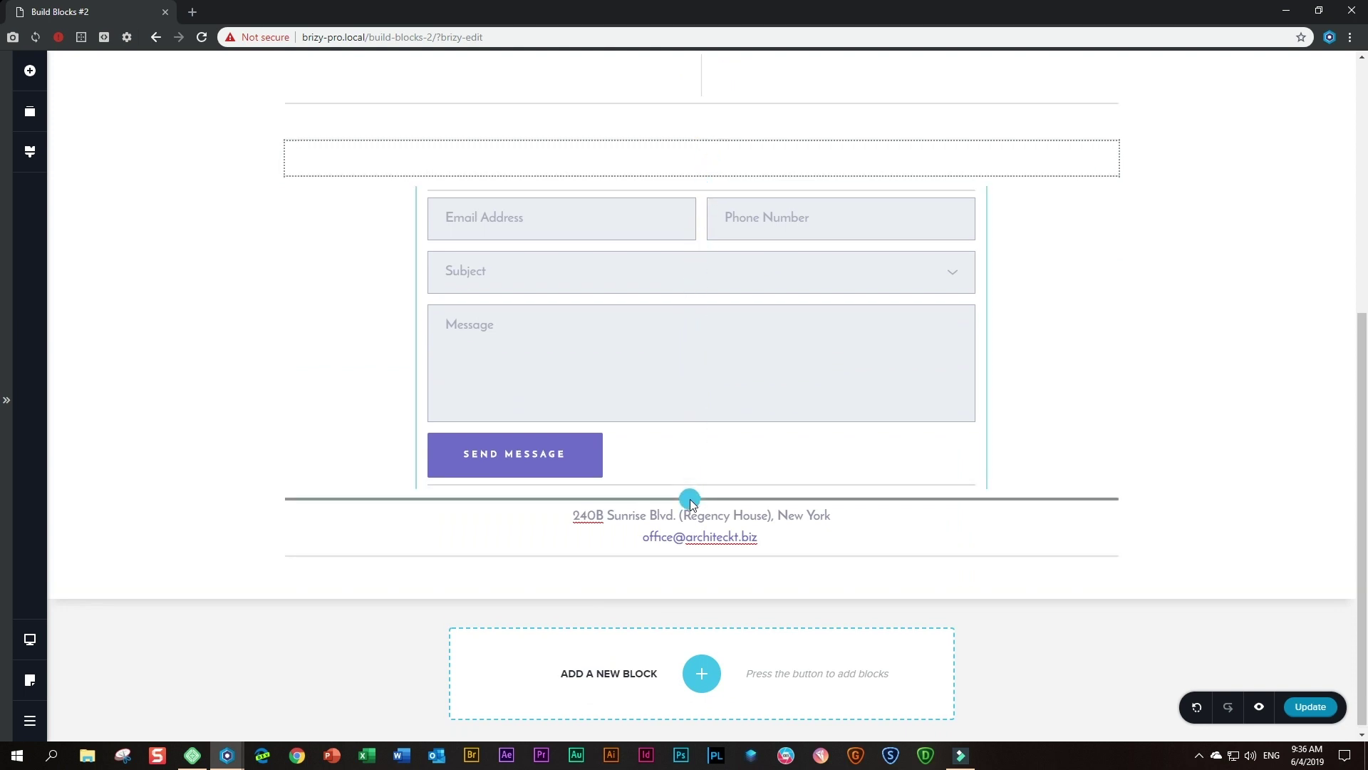
{"action": "left_click_drag", "start_coordinate": [690, 500], "coordinate": [690, 499]}
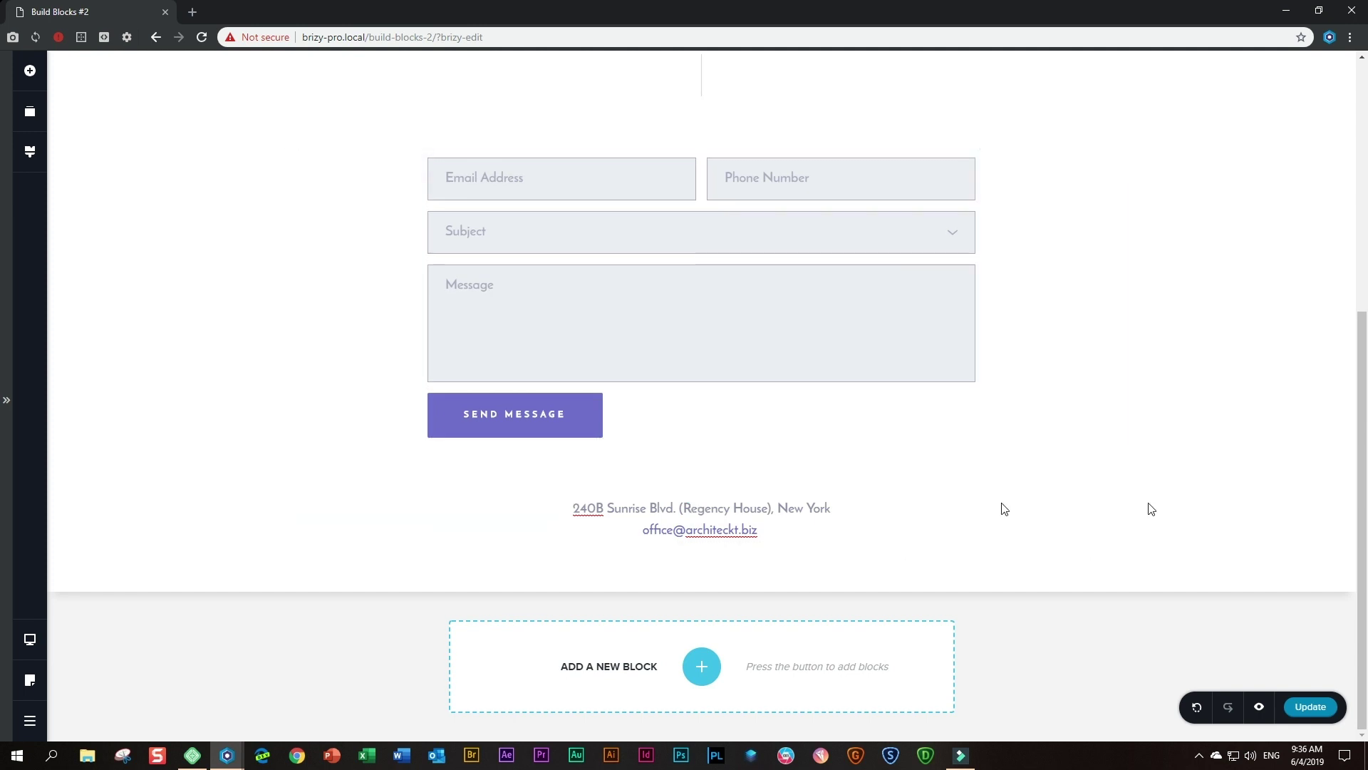
- Set the spacer below the form to a height of 40 px
{"action": "left_click", "coordinate": [706, 476]}
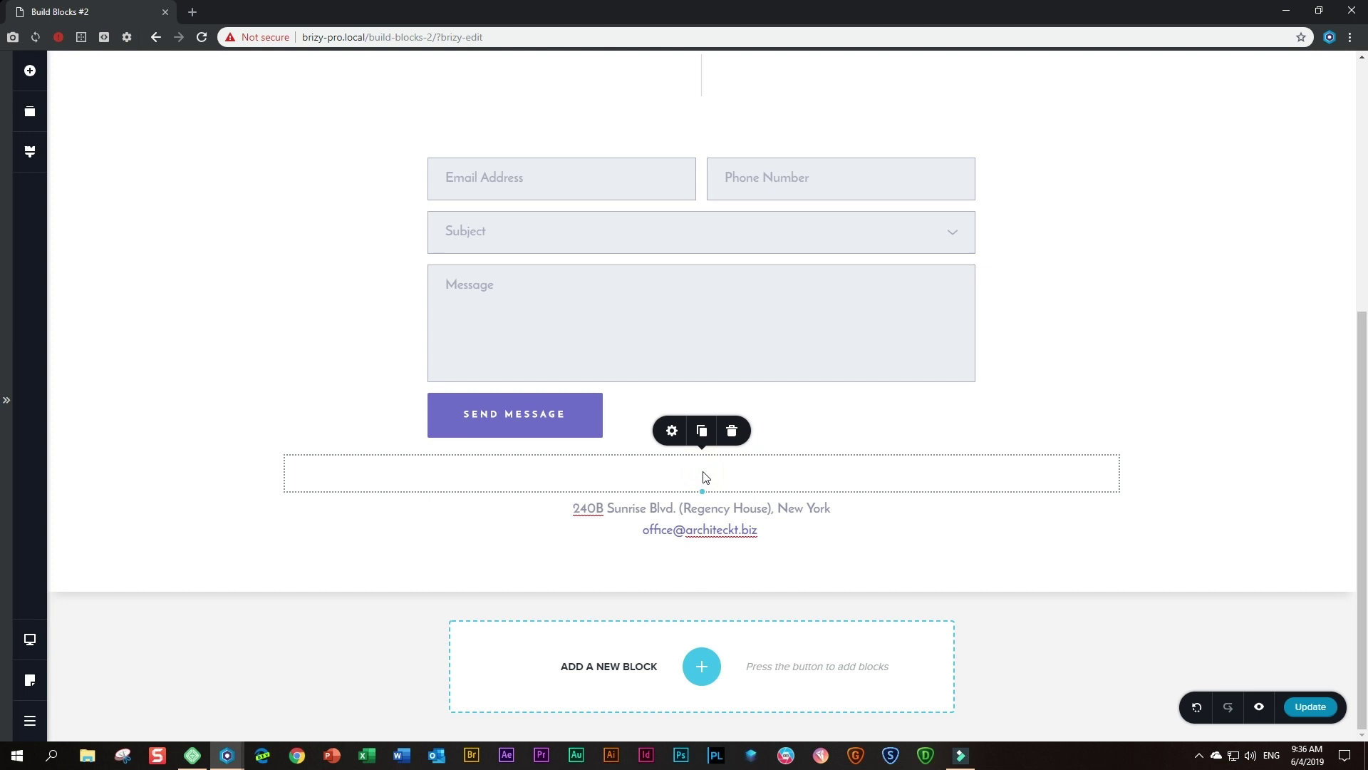
{"action": "left_click", "coordinate": [672, 431]}
{"action": "double_click", "coordinate": [723, 383]}
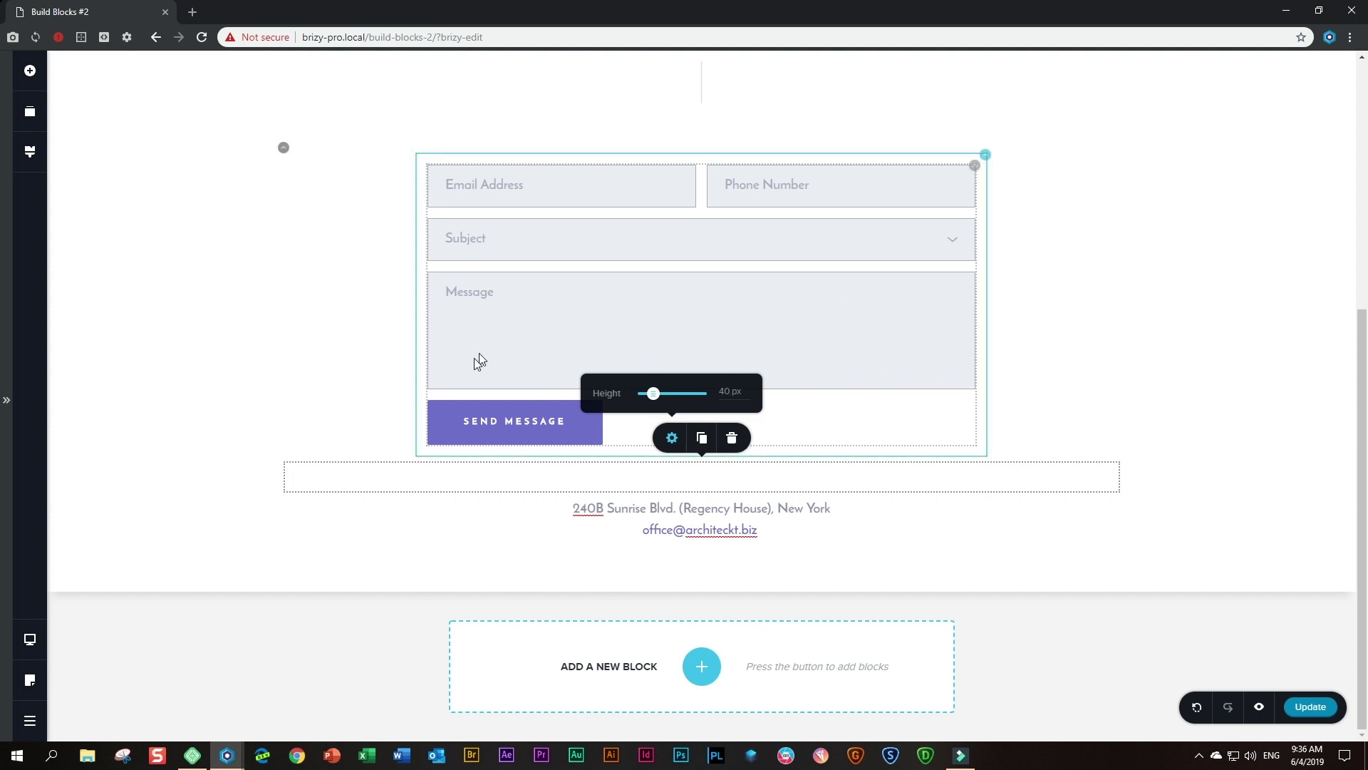
- Centre the SEND MESSAGE button within the form
{"action": "left_click", "coordinate": [515, 422]}
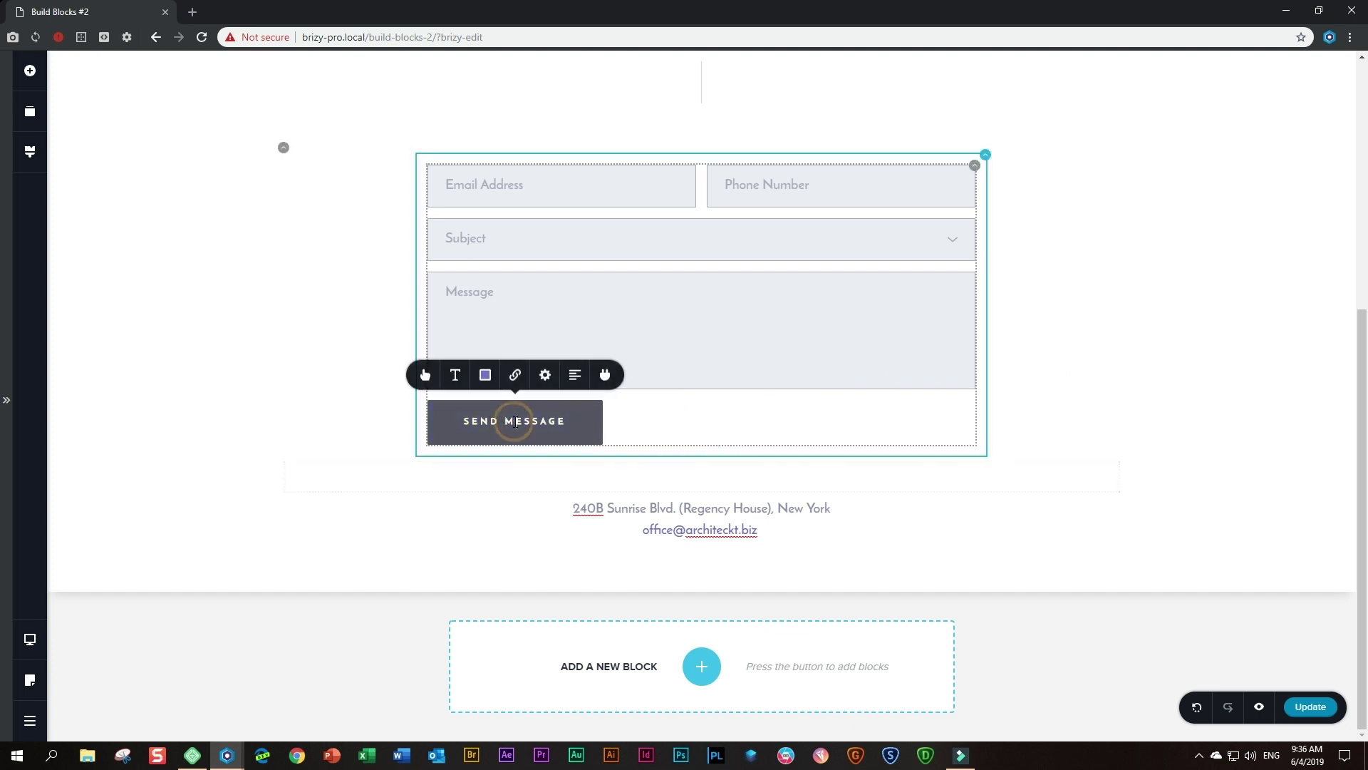
{"action": "left_click", "coordinate": [574, 377]}
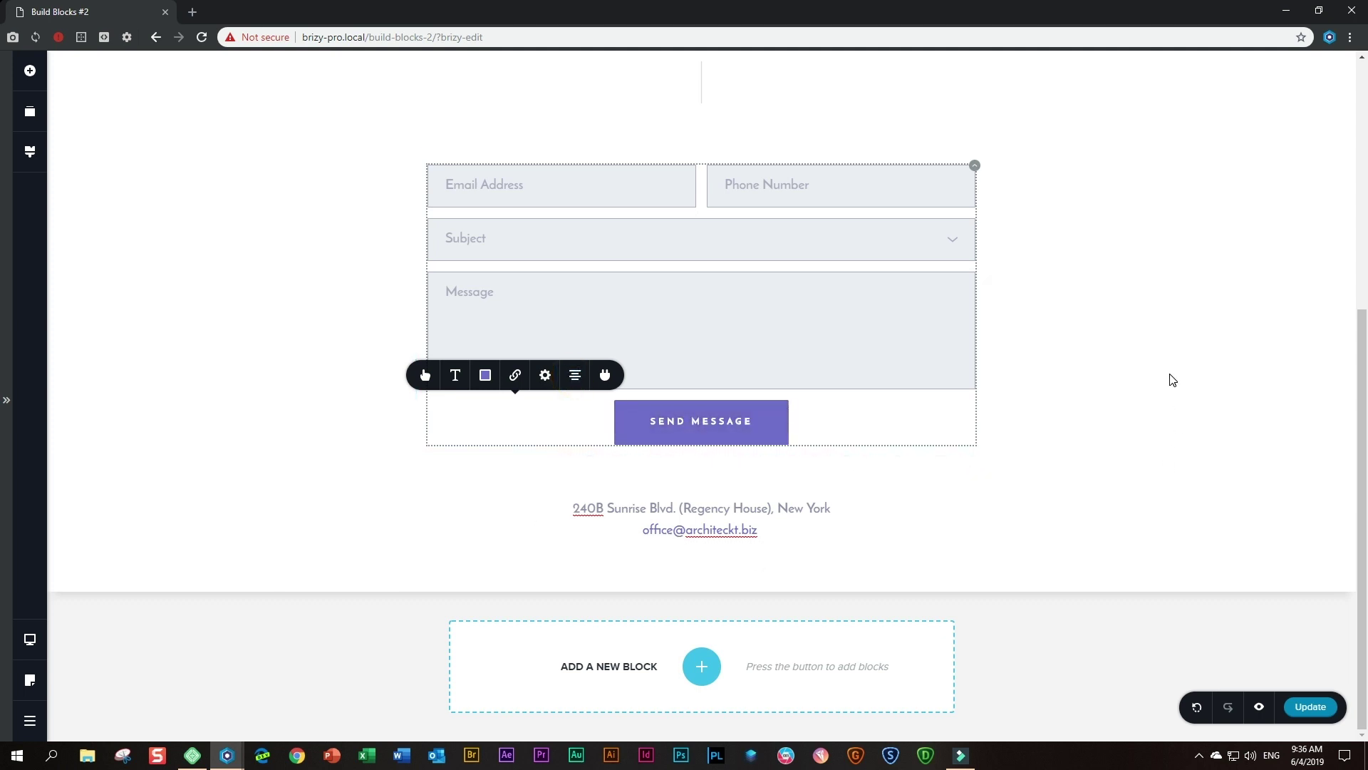
{"action": "scroll", "coordinate": [1173, 378], "scroll_direction": "up", "scroll_amount": 2}
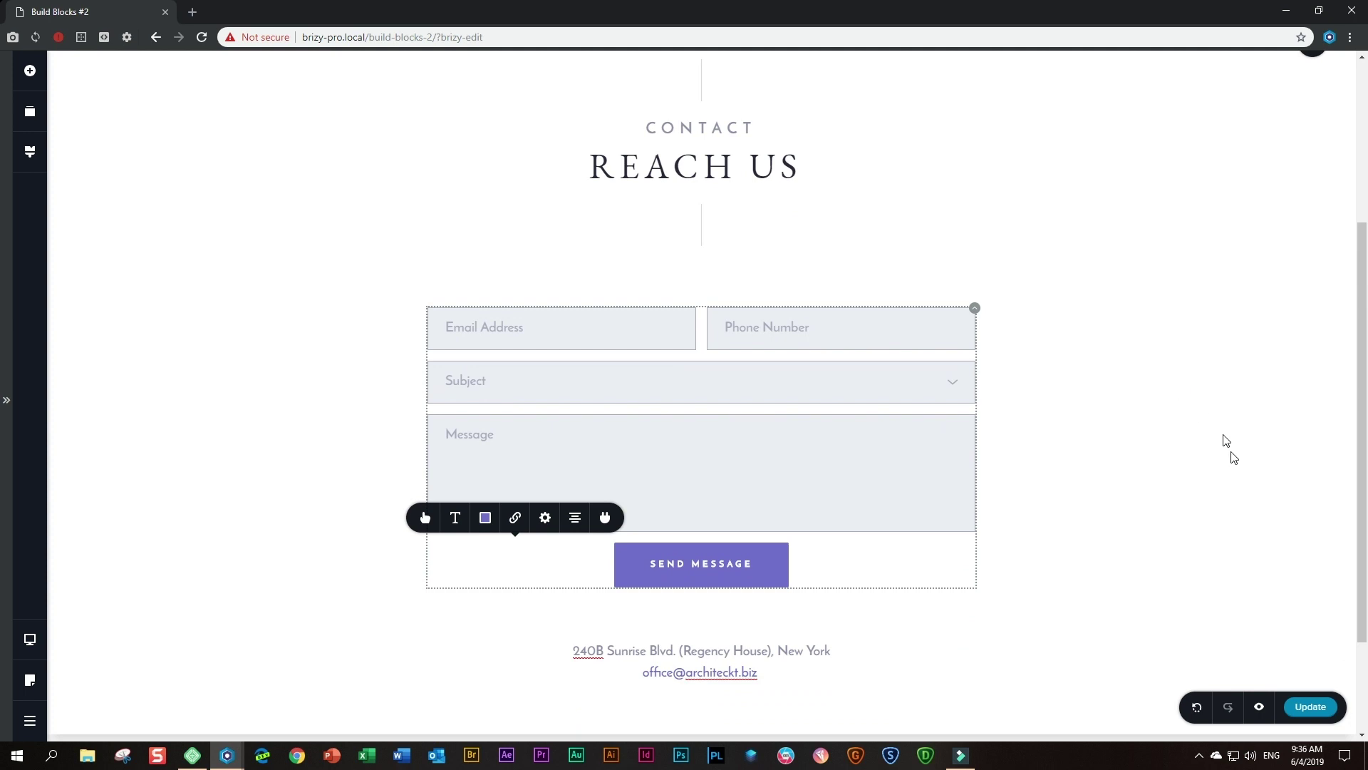
- Save the page, check it at tablet width, then return to desktop view
{"action": "left_click", "coordinate": [1322, 707]}
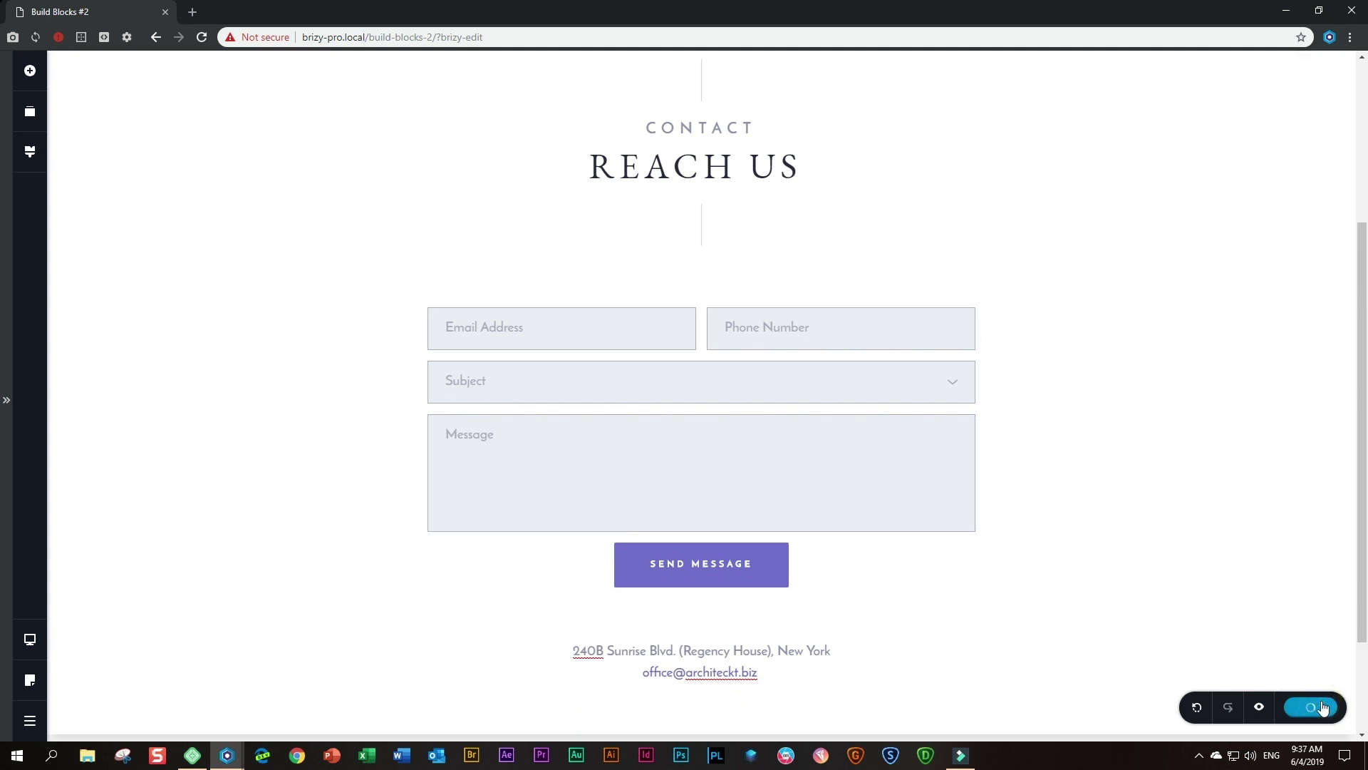
{"action": "left_click", "coordinate": [30, 641]}
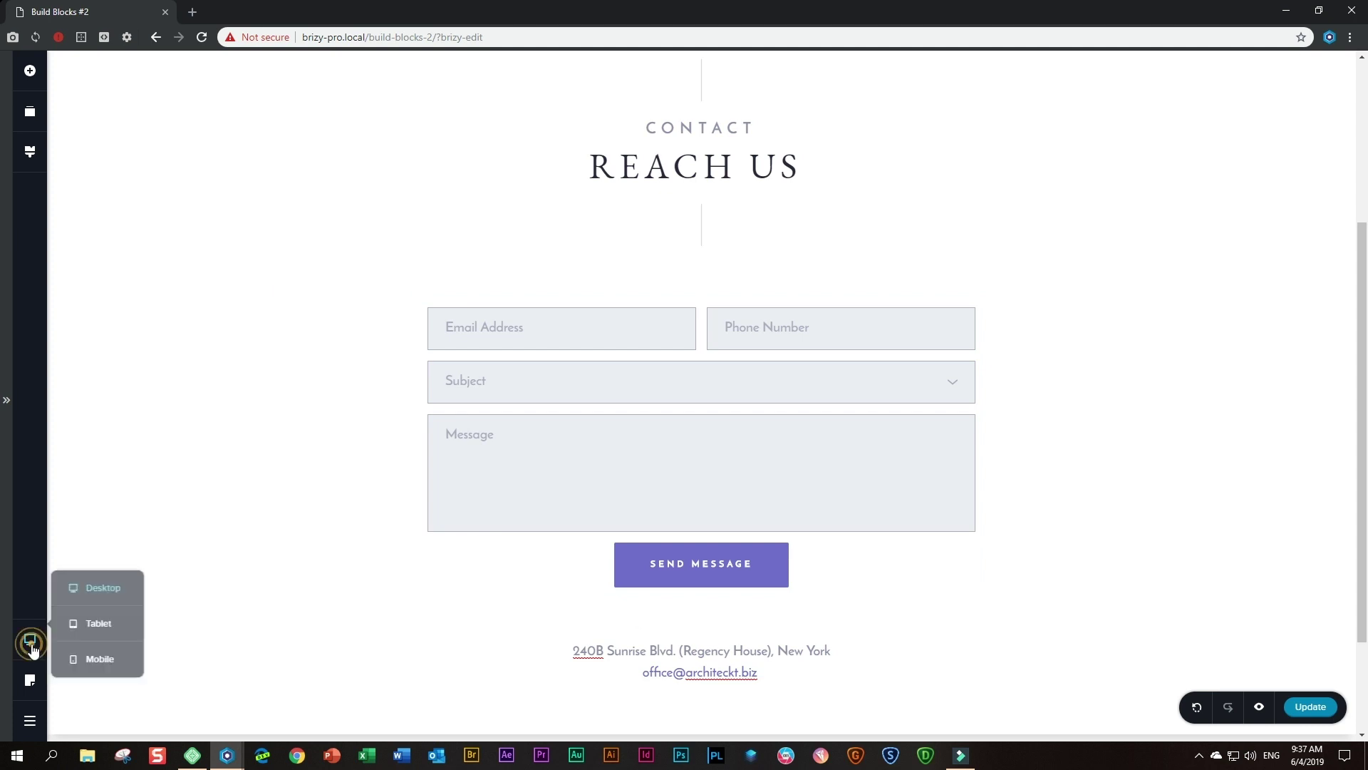
{"action": "left_click", "coordinate": [88, 627]}
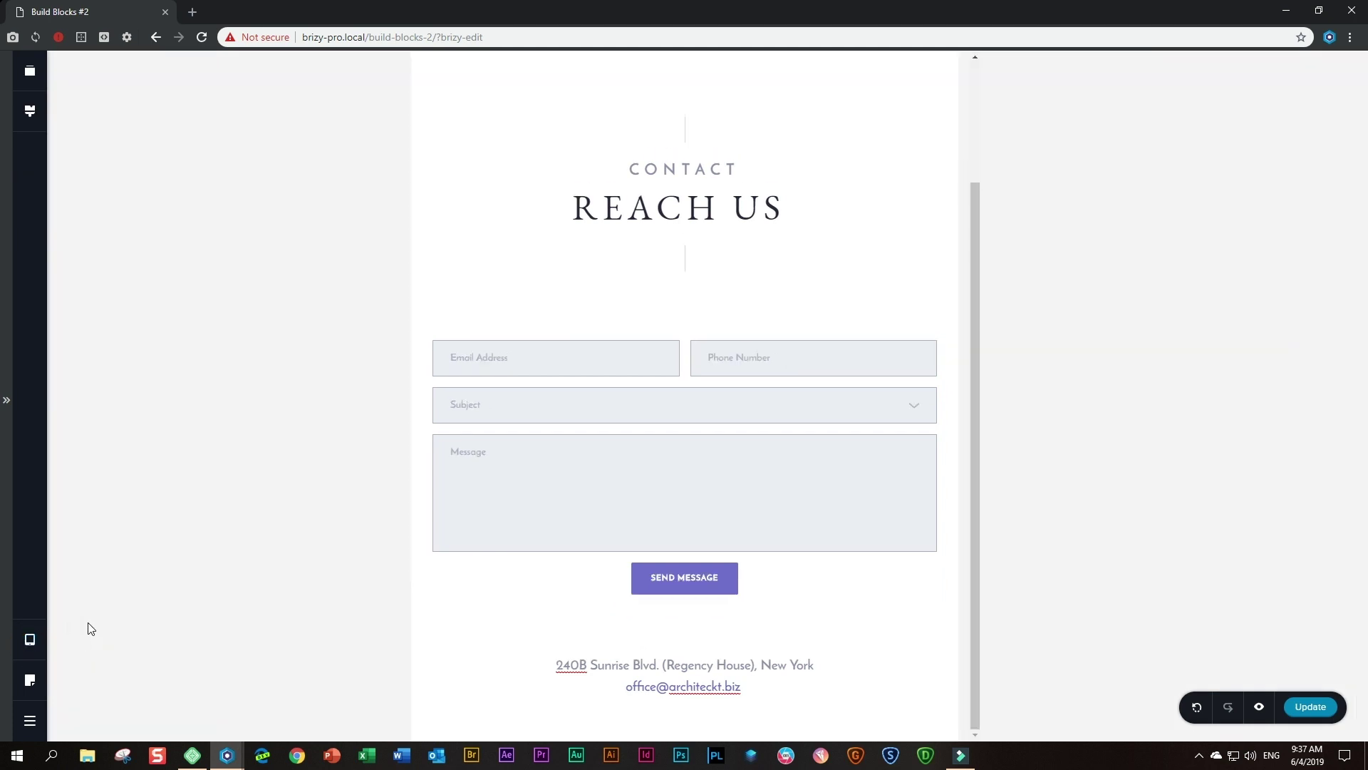
{"action": "scroll", "coordinate": [533, 477], "scroll_direction": "up", "scroll_amount": 2}
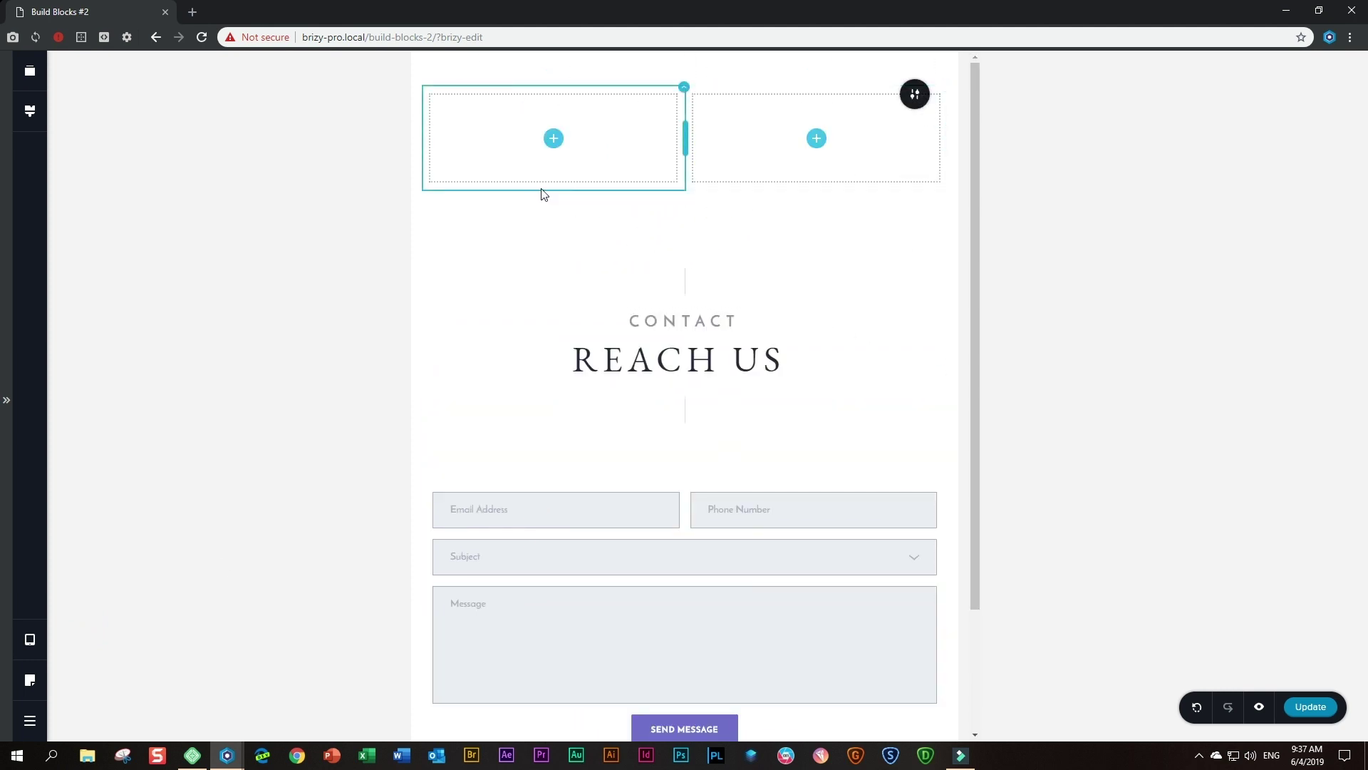
{"action": "left_click", "coordinate": [29, 639]}
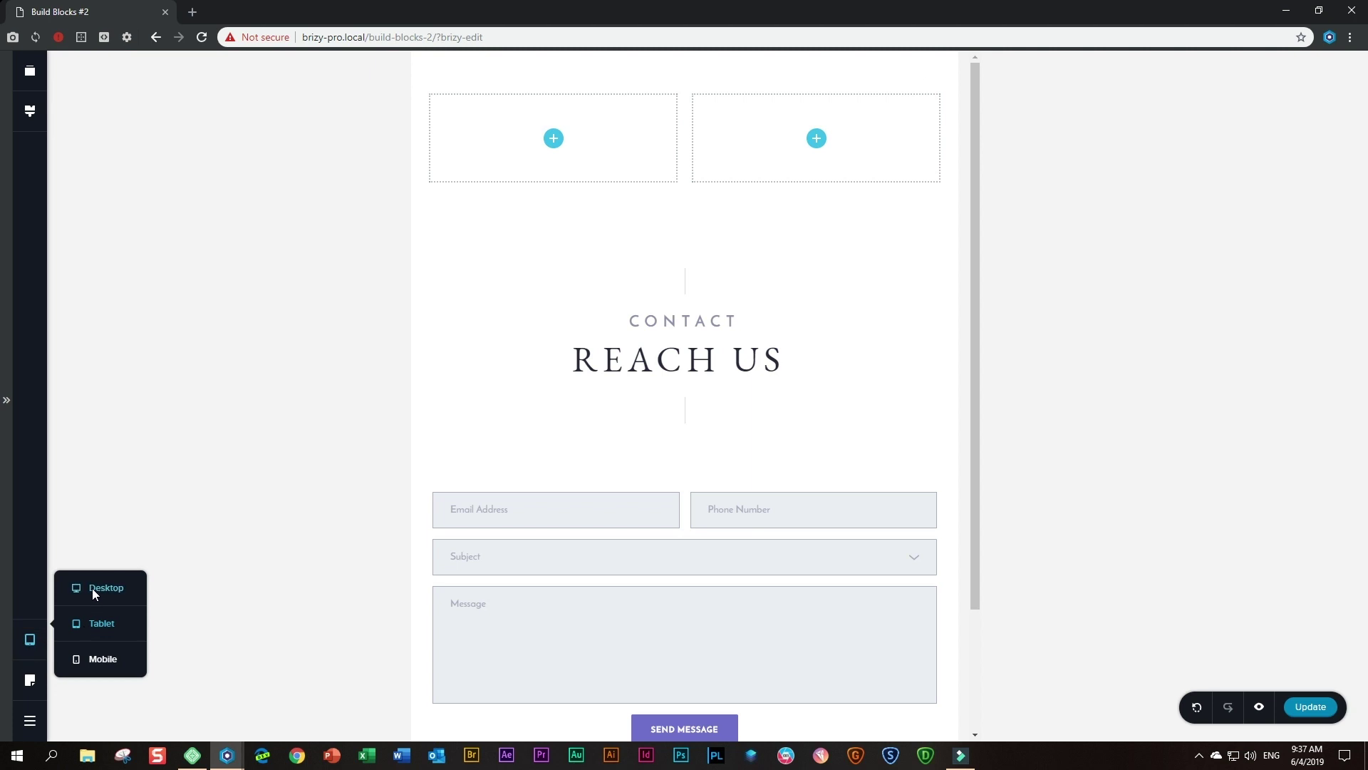
{"action": "left_click", "coordinate": [91, 588]}
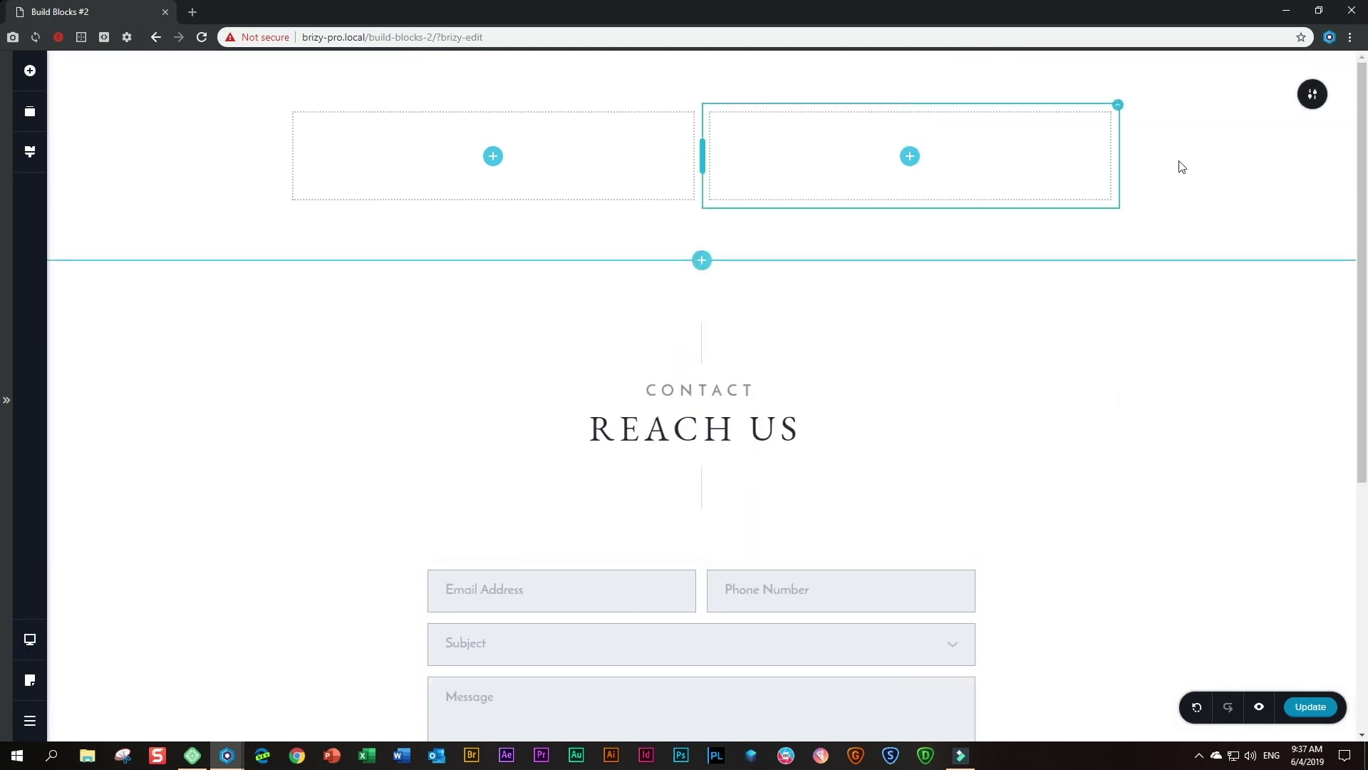
- Delete the empty two-column block at the top of the page
{"action": "left_click", "coordinate": [1313, 94]}
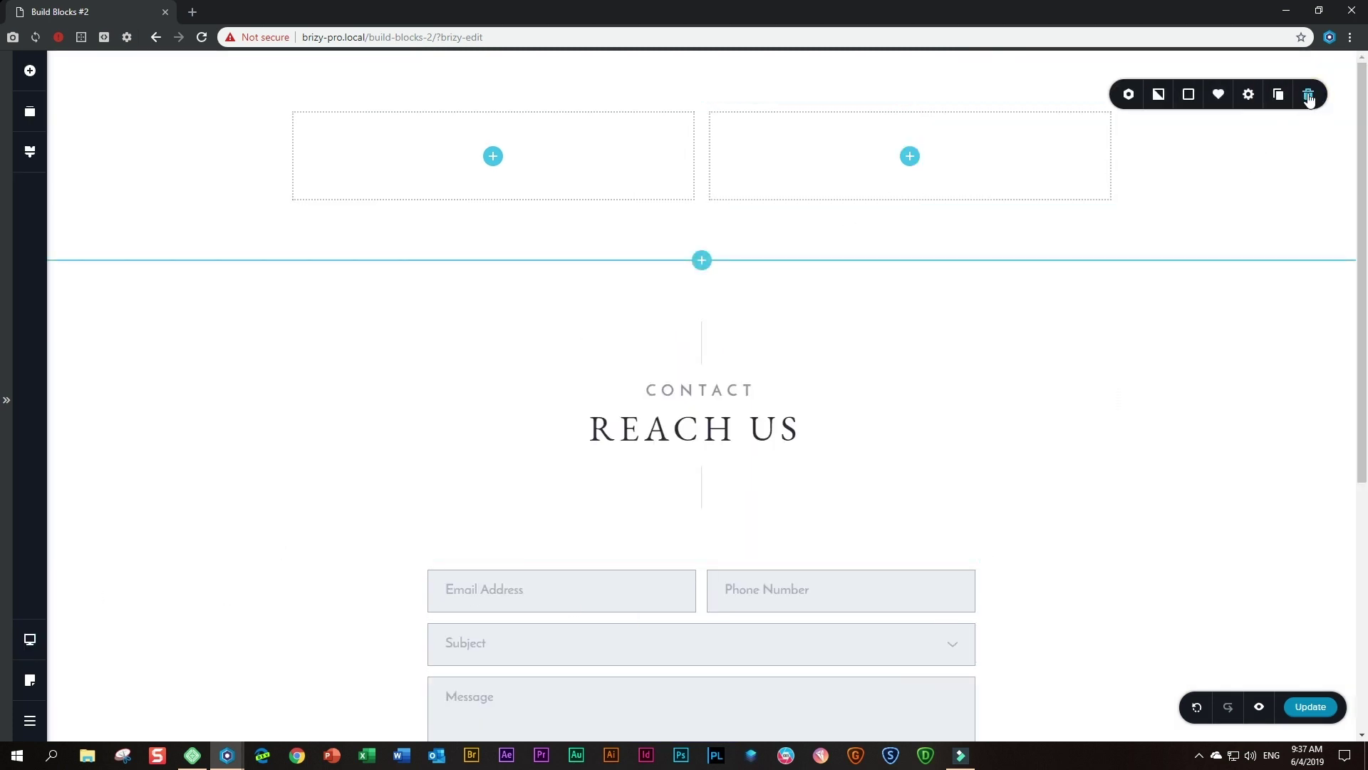
{"action": "left_click", "coordinate": [1309, 98]}
{"action": "scroll", "coordinate": [1204, 404], "scroll_direction": "down", "scroll_amount": 1}
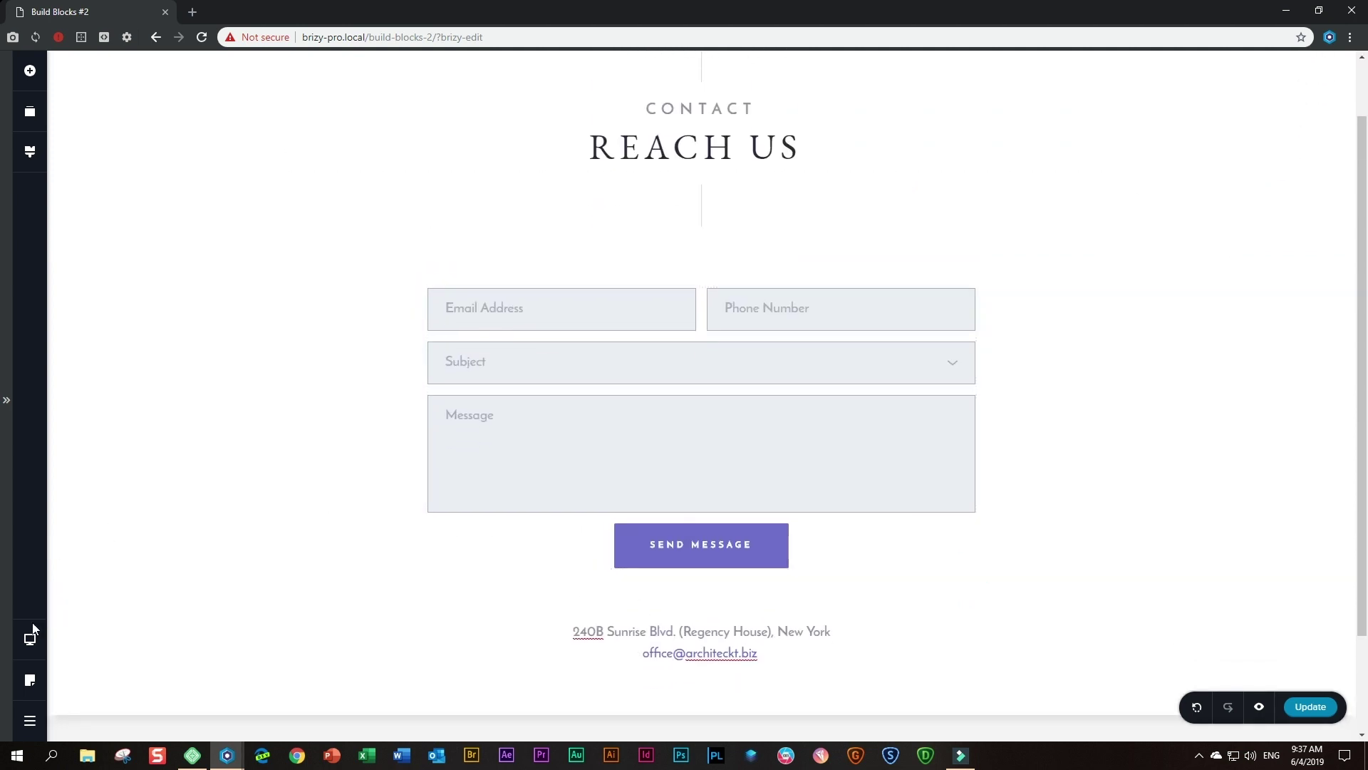
- Check the contact form in the tablet and mobile layouts
{"action": "mouse_move", "coordinate": [28, 636]}
{"action": "left_click", "coordinate": [95, 619]}
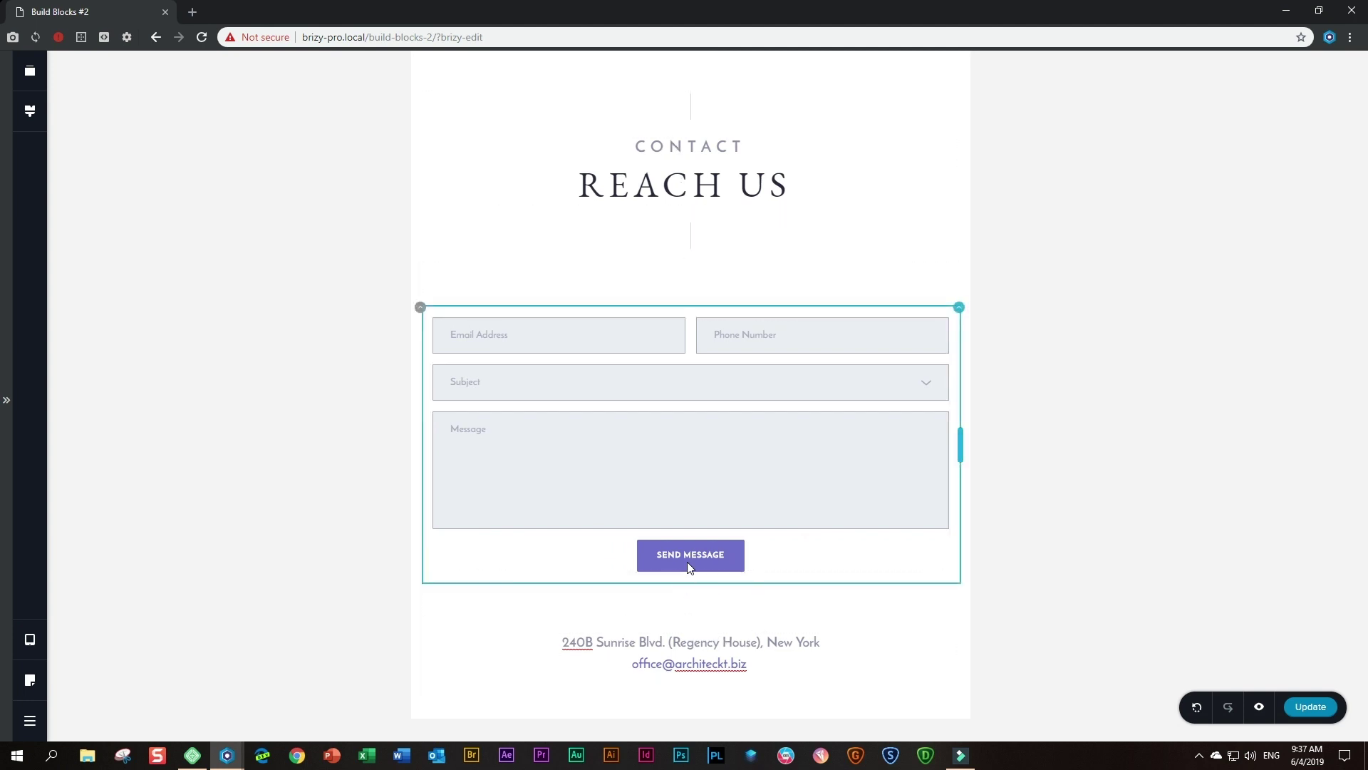
{"action": "left_click", "coordinate": [30, 640]}
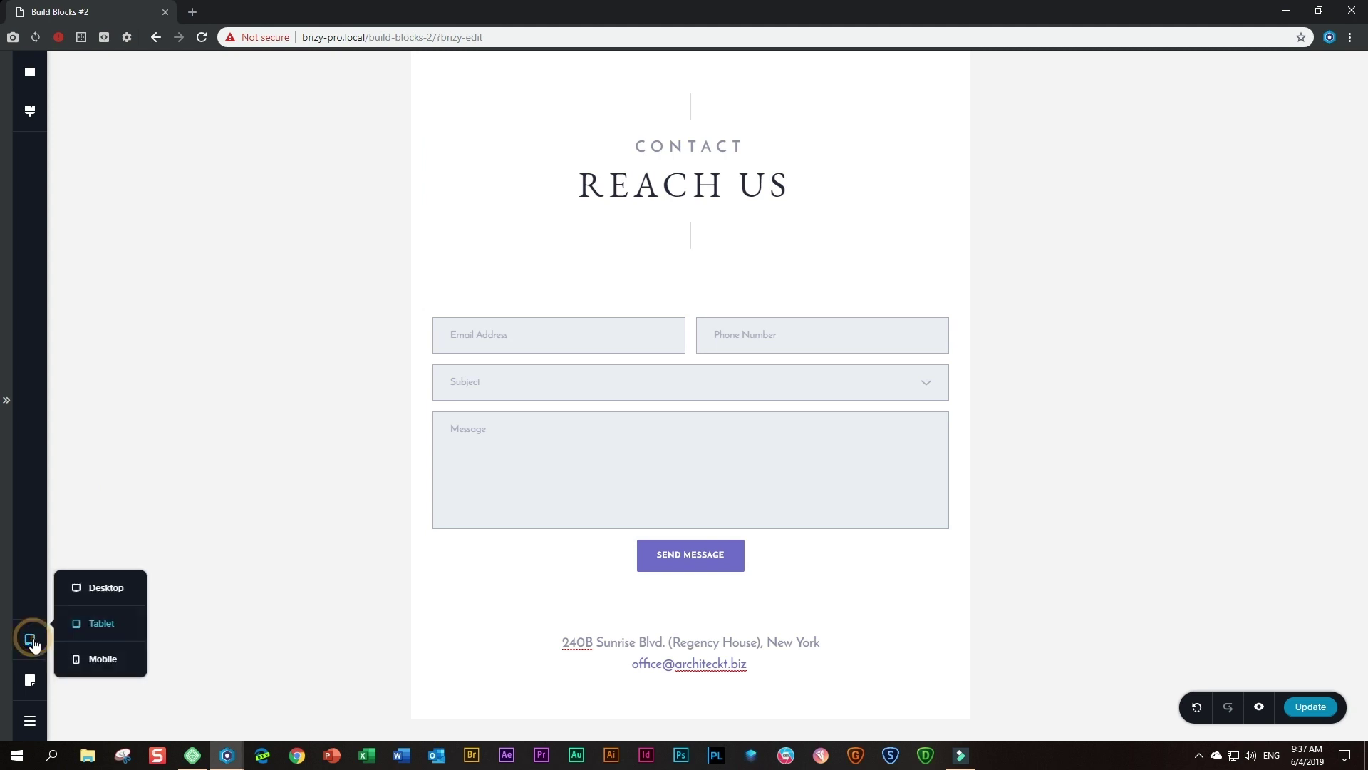
{"action": "left_click", "coordinate": [97, 660]}
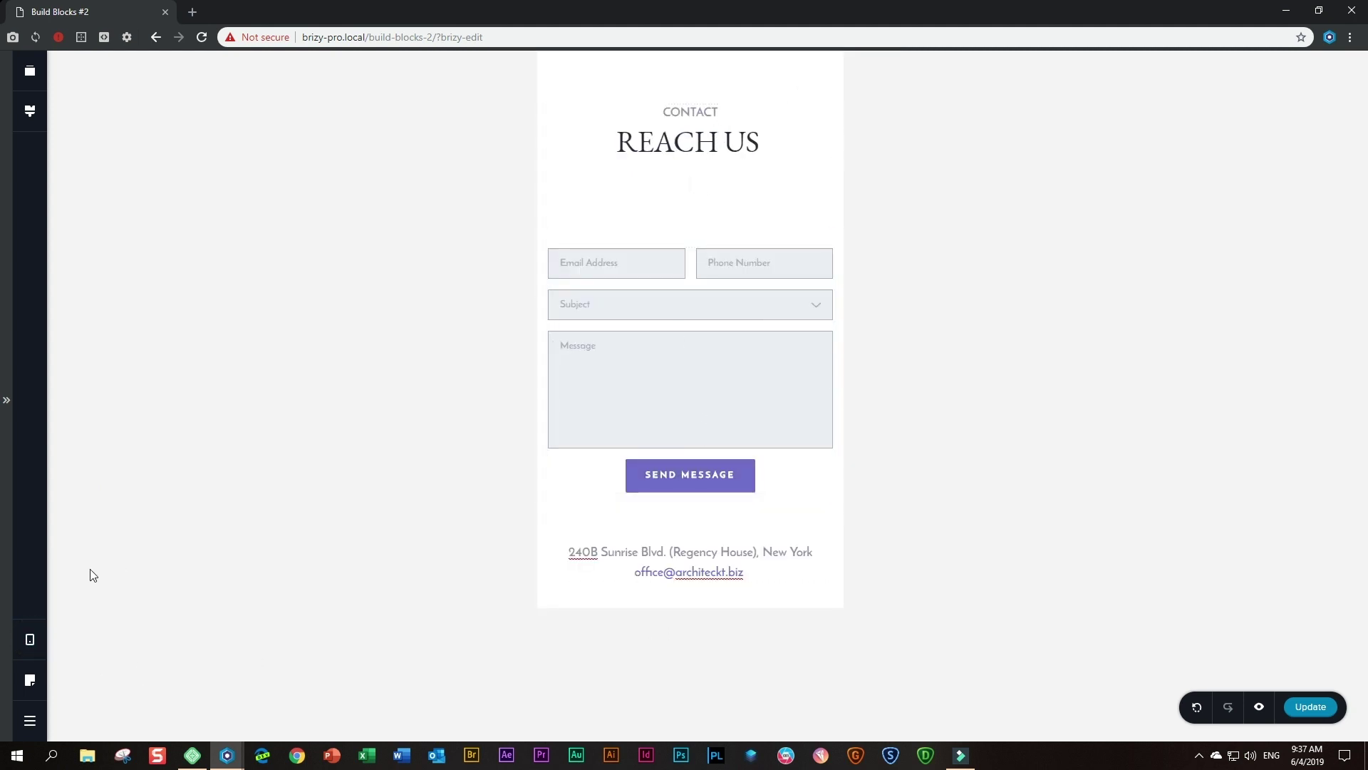
- Return to the desktop layout, save the page and preview it in a new tab
{"action": "left_click", "coordinate": [30, 639]}
{"action": "left_click", "coordinate": [110, 599]}
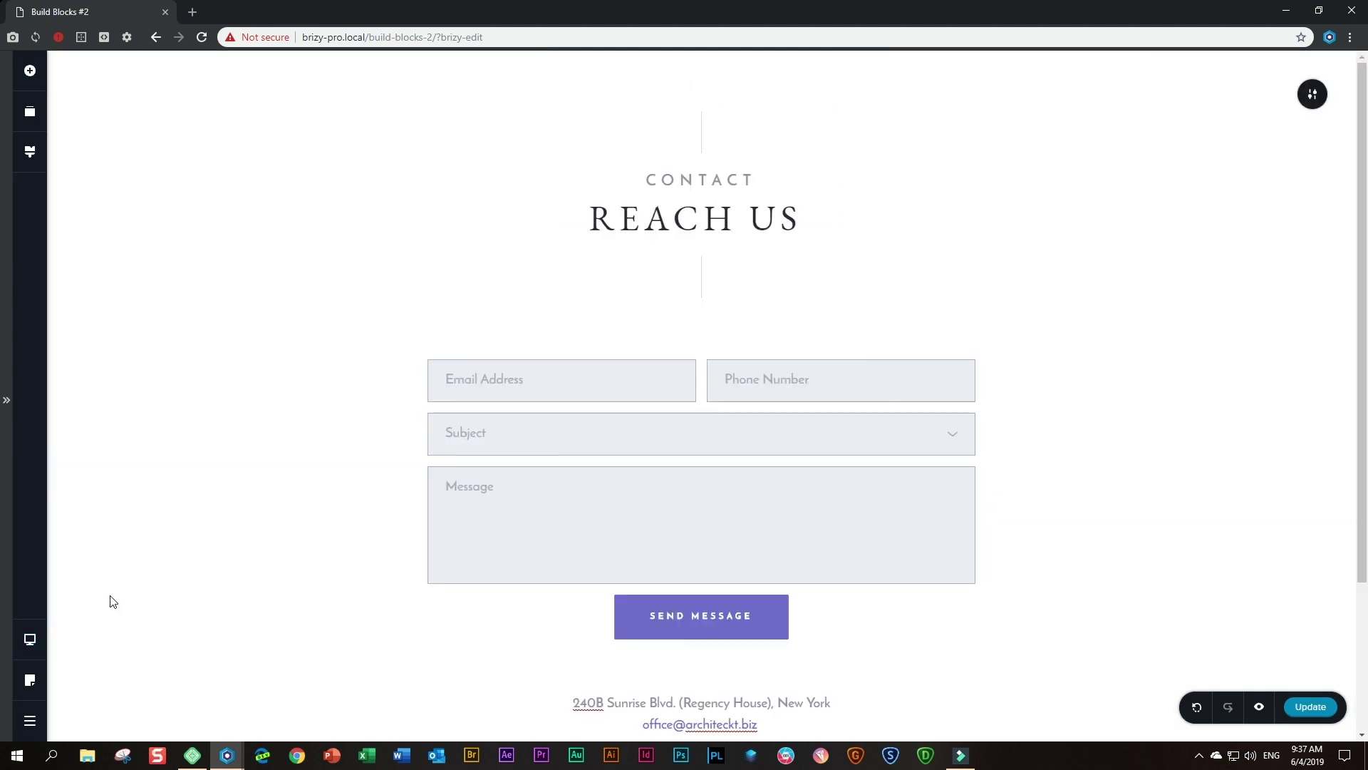
{"action": "left_click", "coordinate": [1308, 708]}
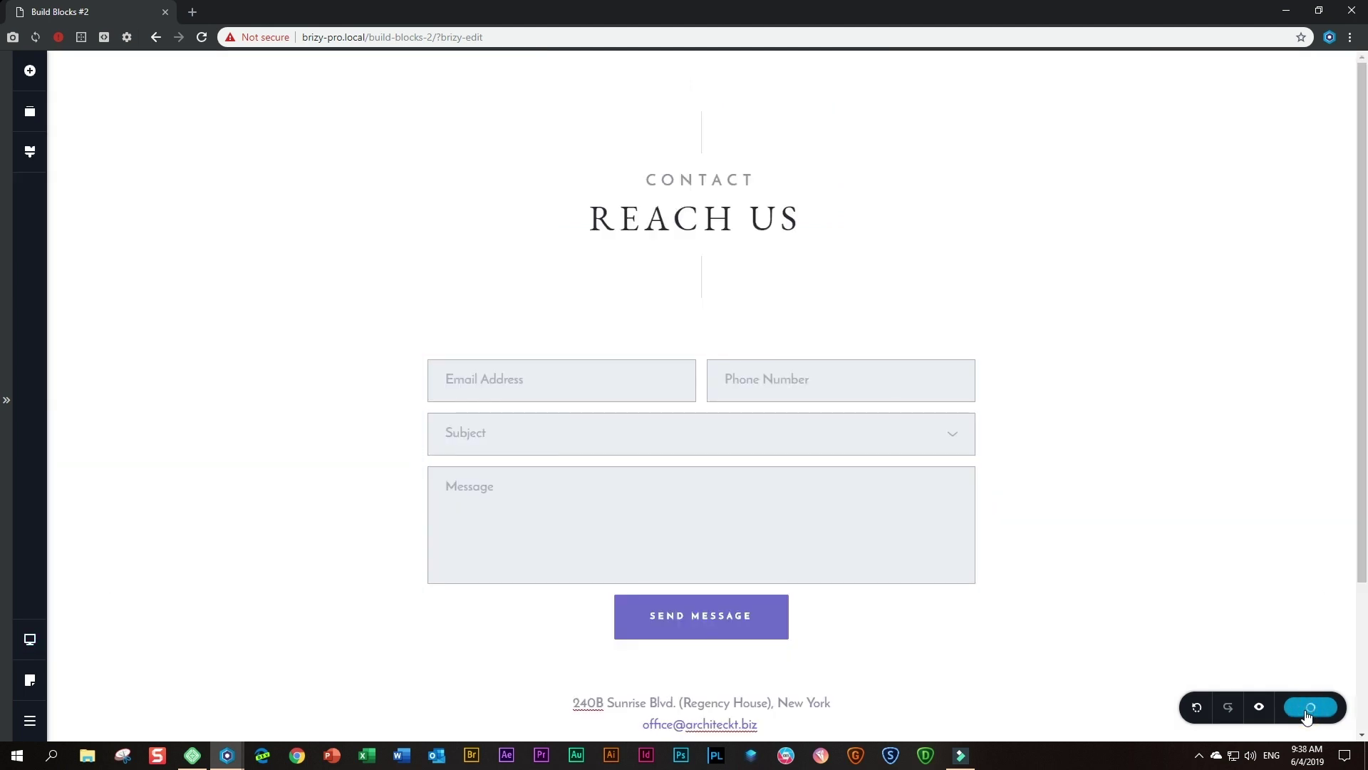
{"action": "left_click", "coordinate": [1261, 708]}
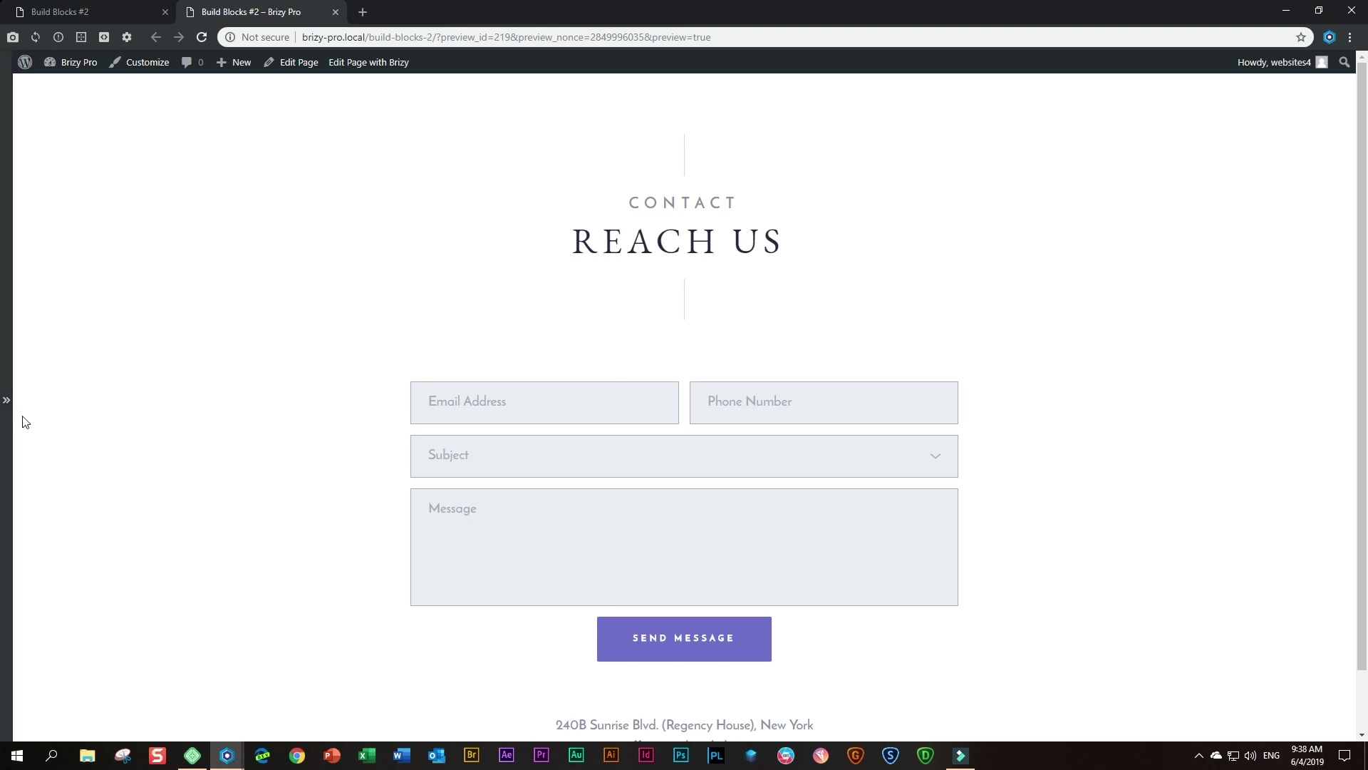
- Preview the contact page on an emulated Apple iPhone 7 in portrait
{"action": "left_click", "coordinate": [9, 406]}
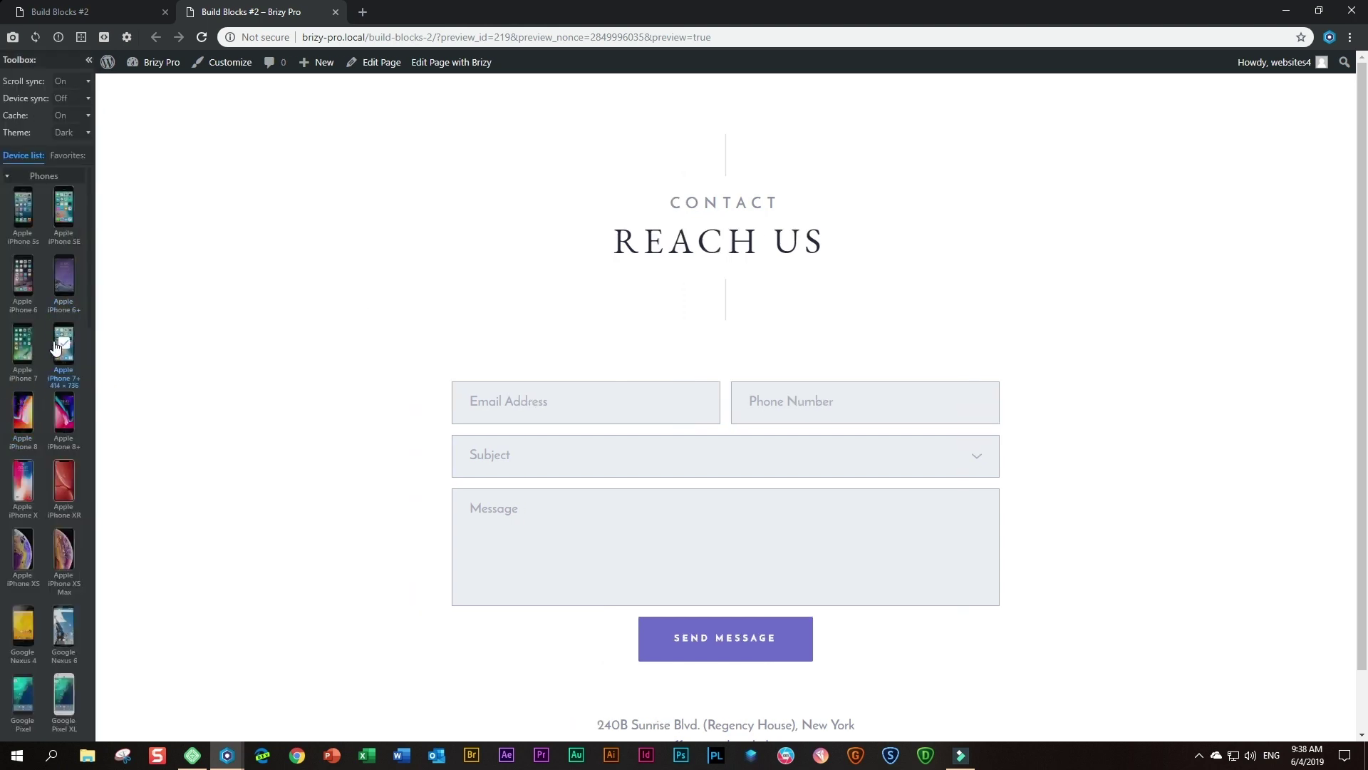
{"action": "left_click", "coordinate": [28, 349]}
{"action": "left_click", "coordinate": [29, 349]}
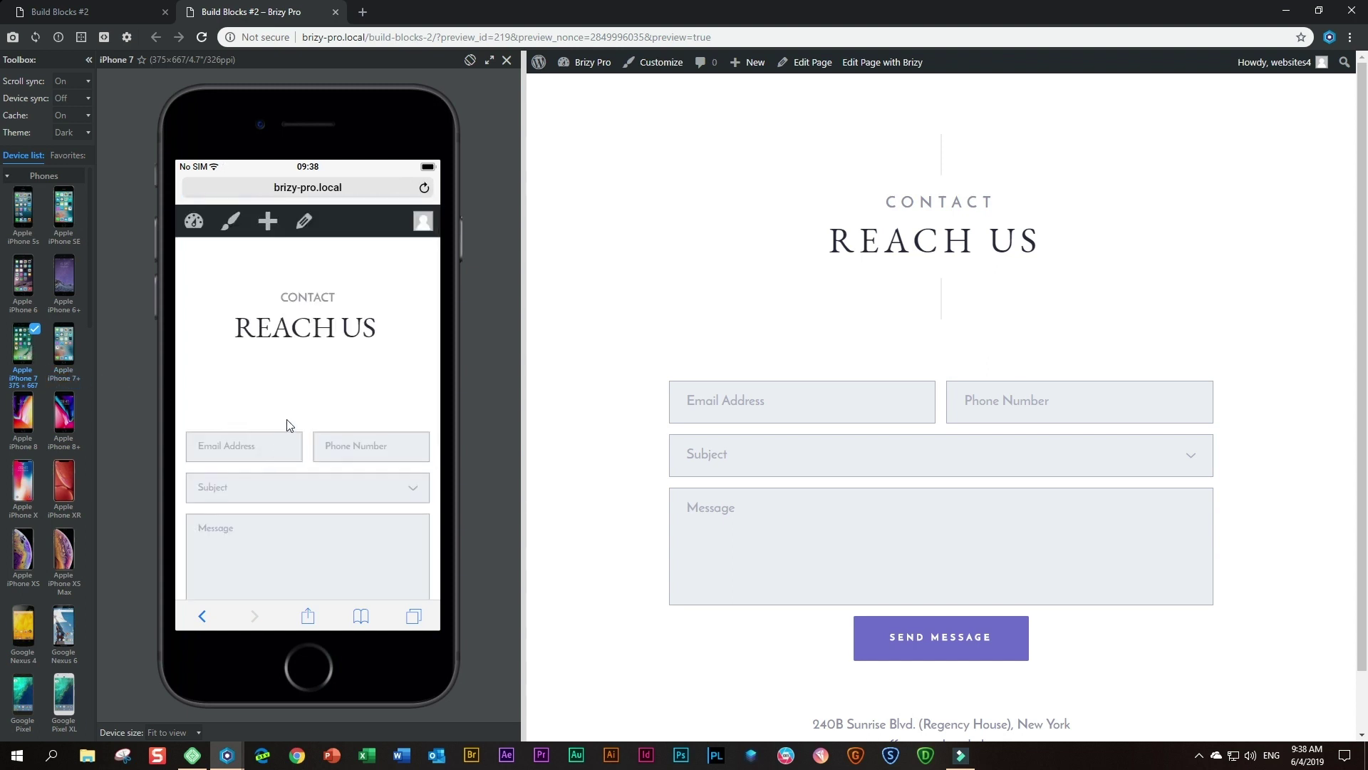
{"action": "scroll", "coordinate": [287, 425], "scroll_direction": "down", "scroll_amount": 3}
{"action": "scroll", "coordinate": [287, 446], "scroll_direction": "up", "scroll_amount": 3}
{"action": "scroll", "coordinate": [287, 446], "scroll_direction": "down", "scroll_amount": 3}
- Rotate the iPhone 7 preview to landscape and back, then switch to Apple iPhone 8
{"action": "left_click", "coordinate": [470, 60]}
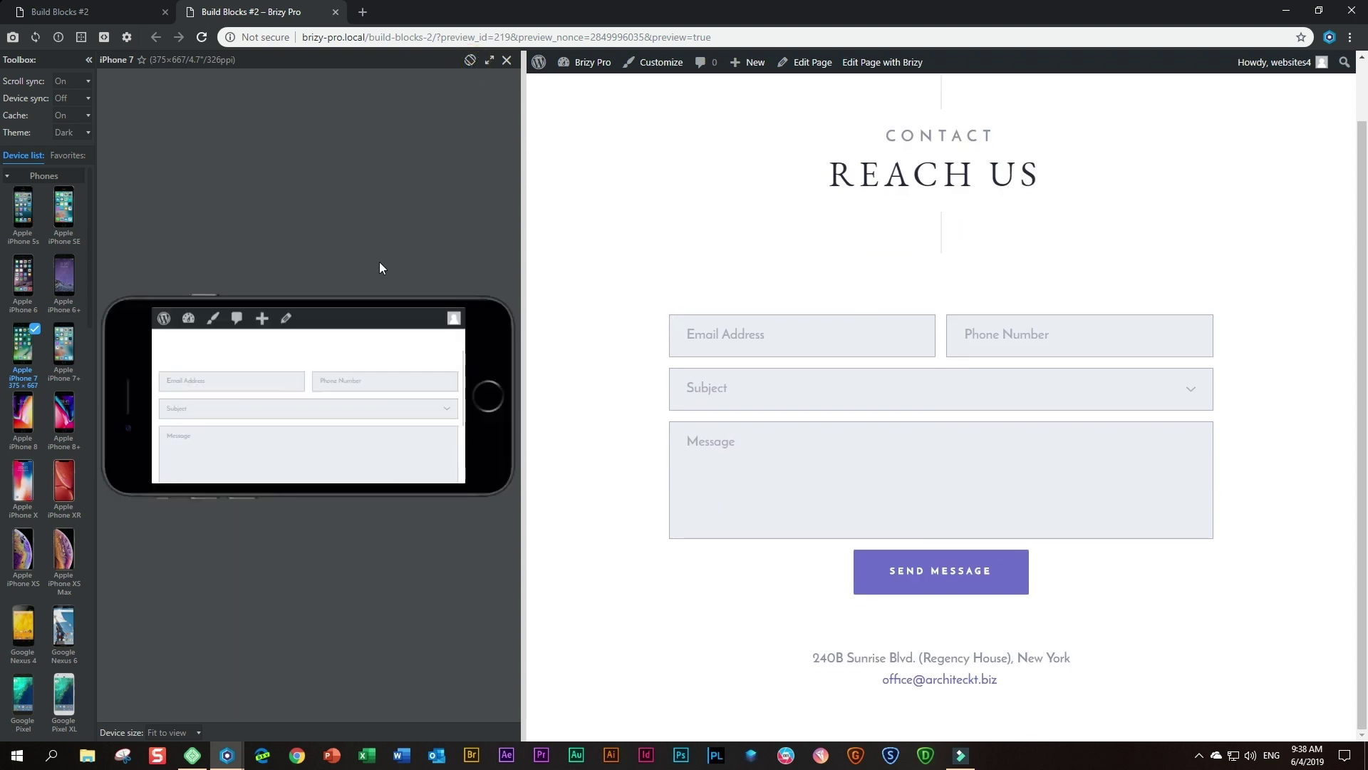
{"action": "scroll", "coordinate": [365, 387], "scroll_direction": "up", "scroll_amount": 3}
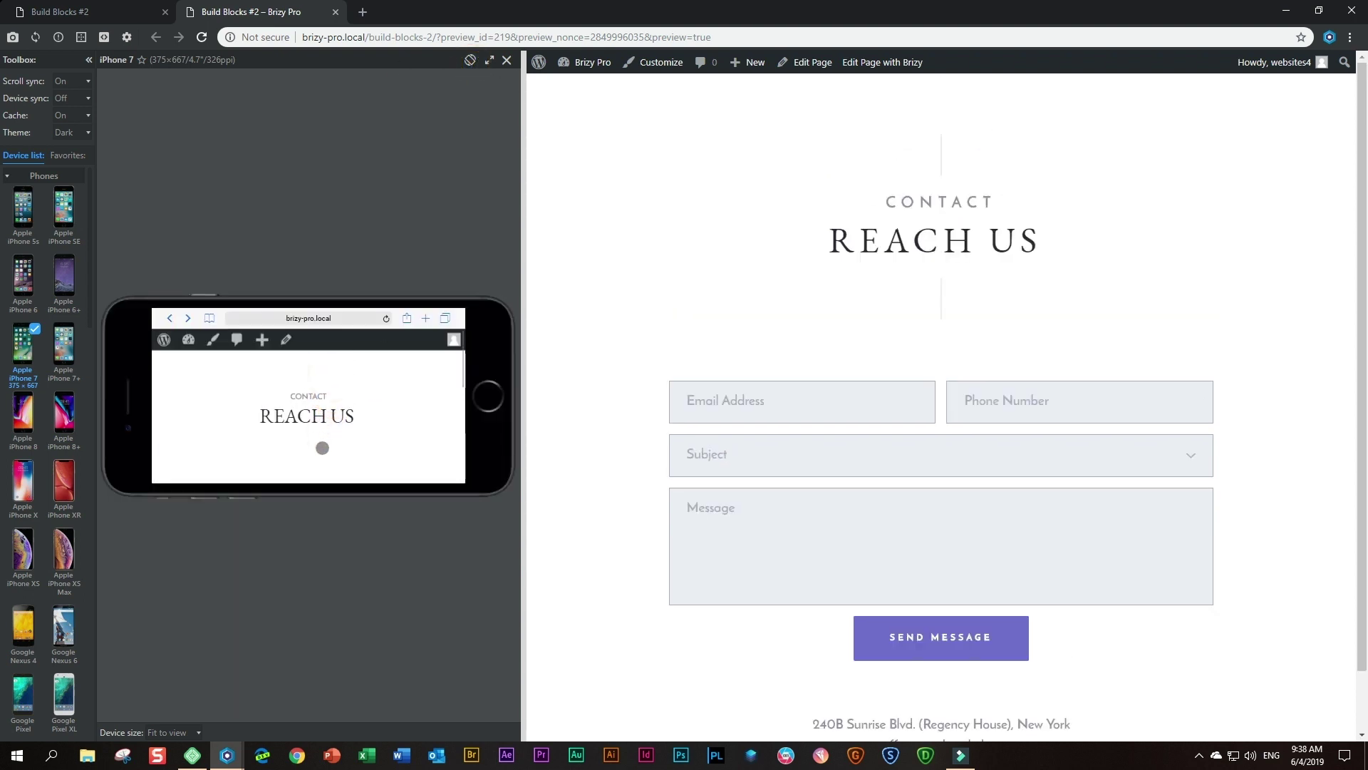
{"action": "scroll", "coordinate": [309, 421], "scroll_direction": "down", "scroll_amount": 5}
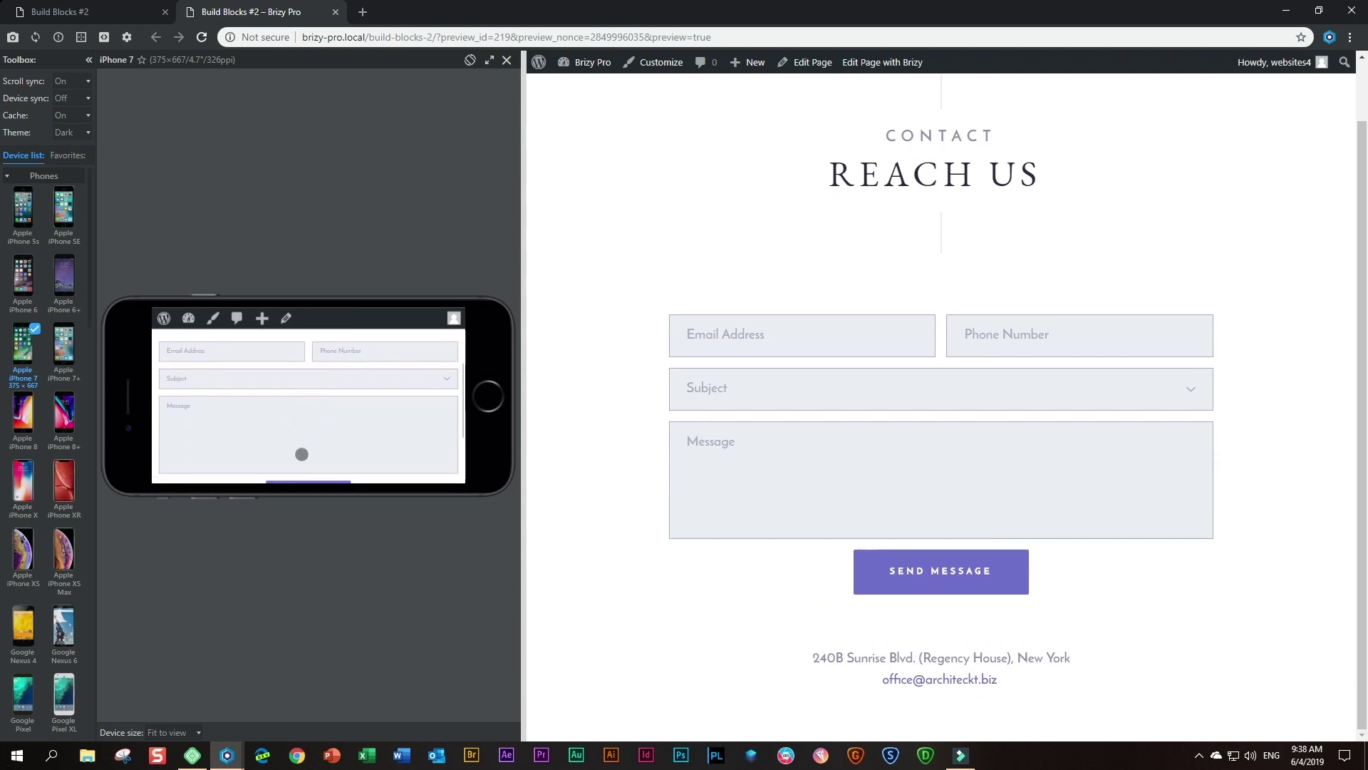
{"action": "scroll", "coordinate": [312, 368], "scroll_direction": "up", "scroll_amount": 5}
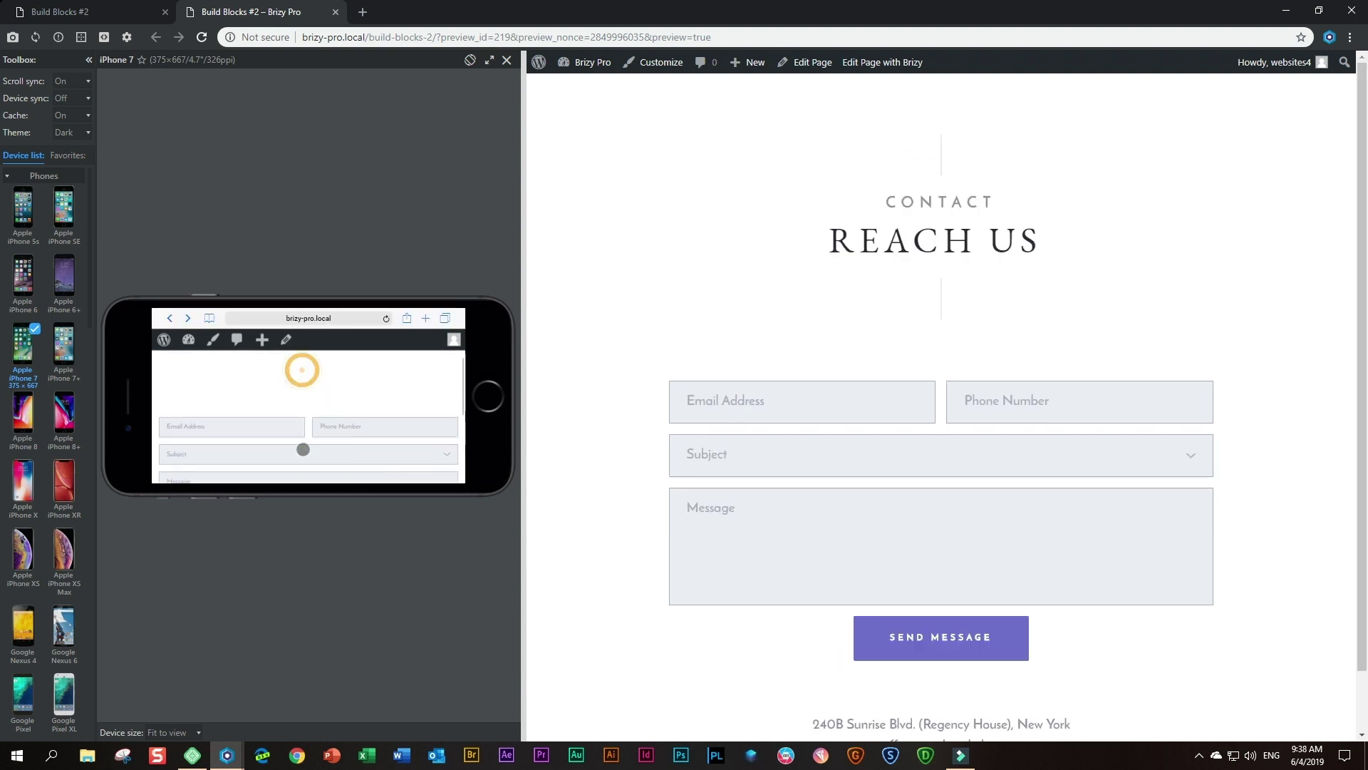
{"action": "left_click", "coordinate": [470, 62]}
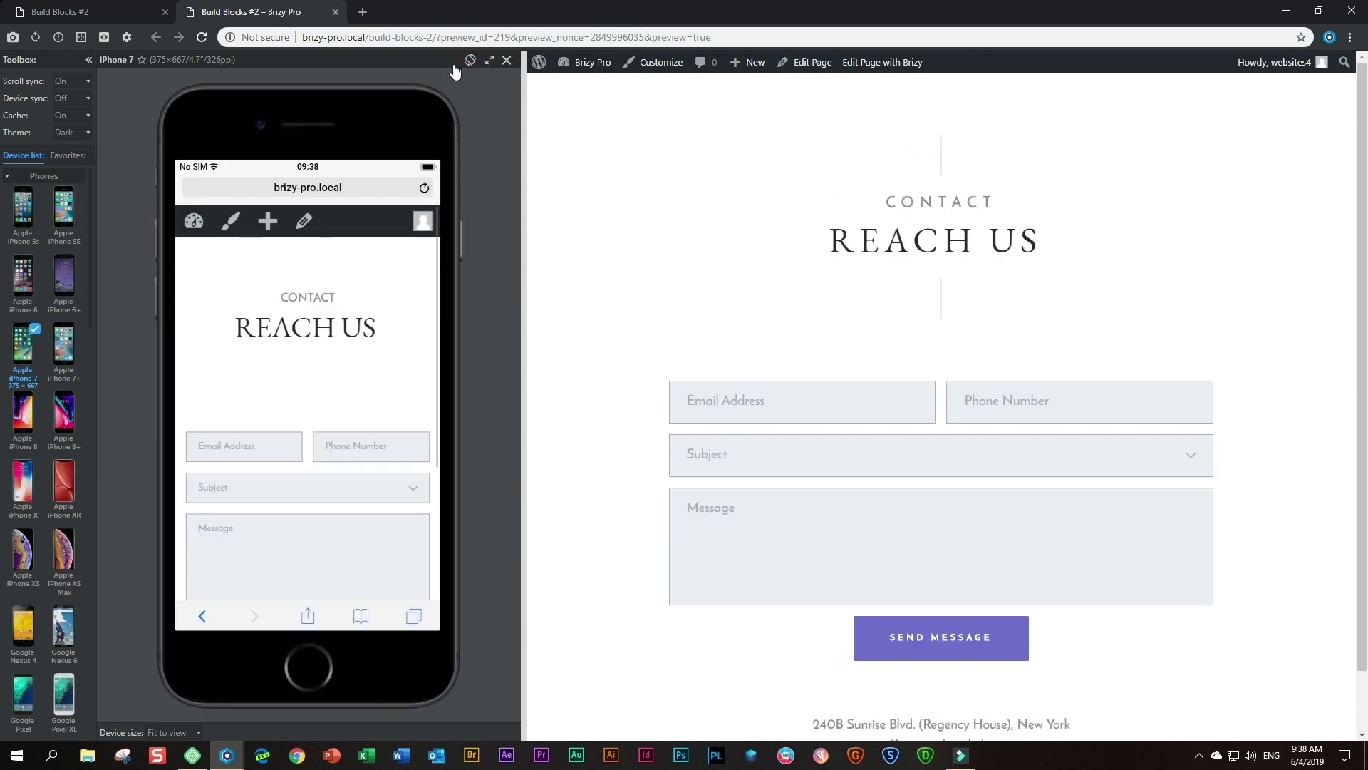
{"action": "left_click", "coordinate": [29, 417]}
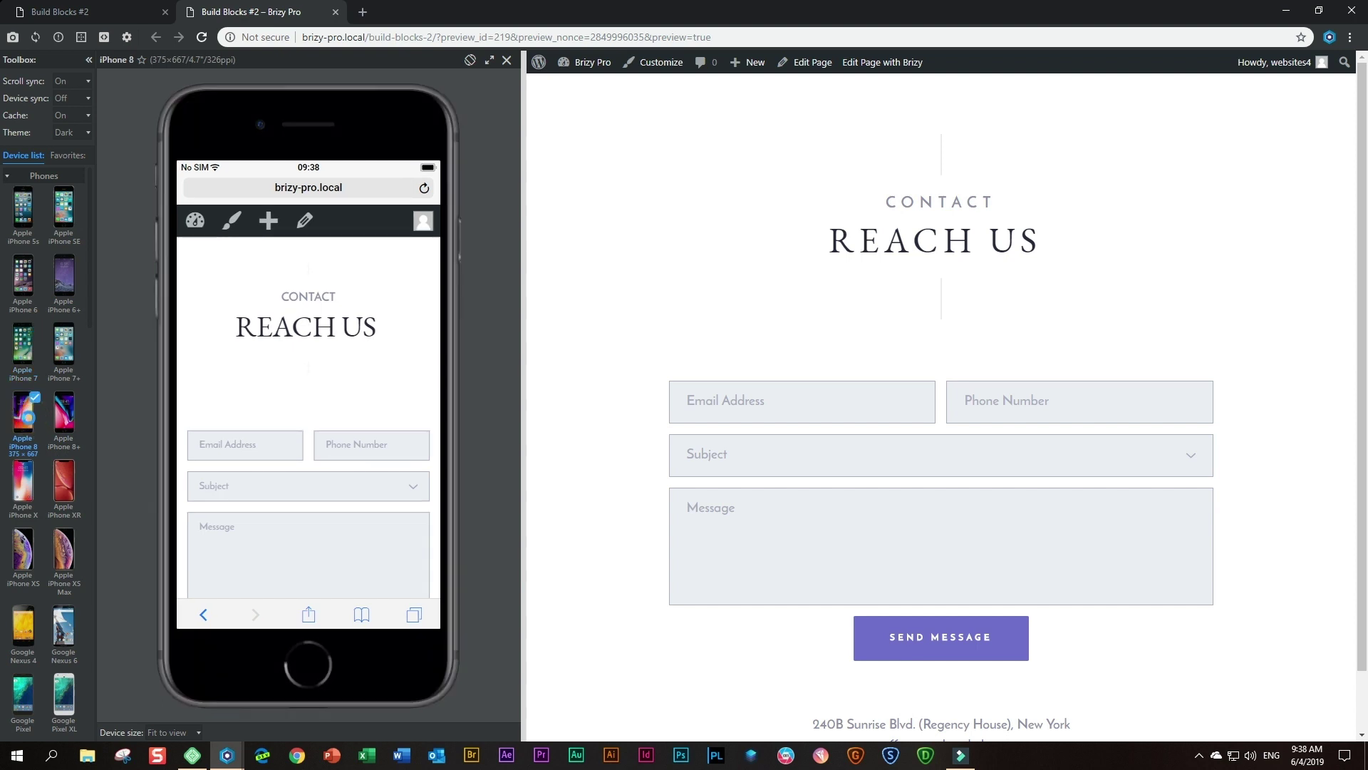
{"action": "left_click_drag", "start_coordinate": [258, 432], "coordinate": [269, 315]}
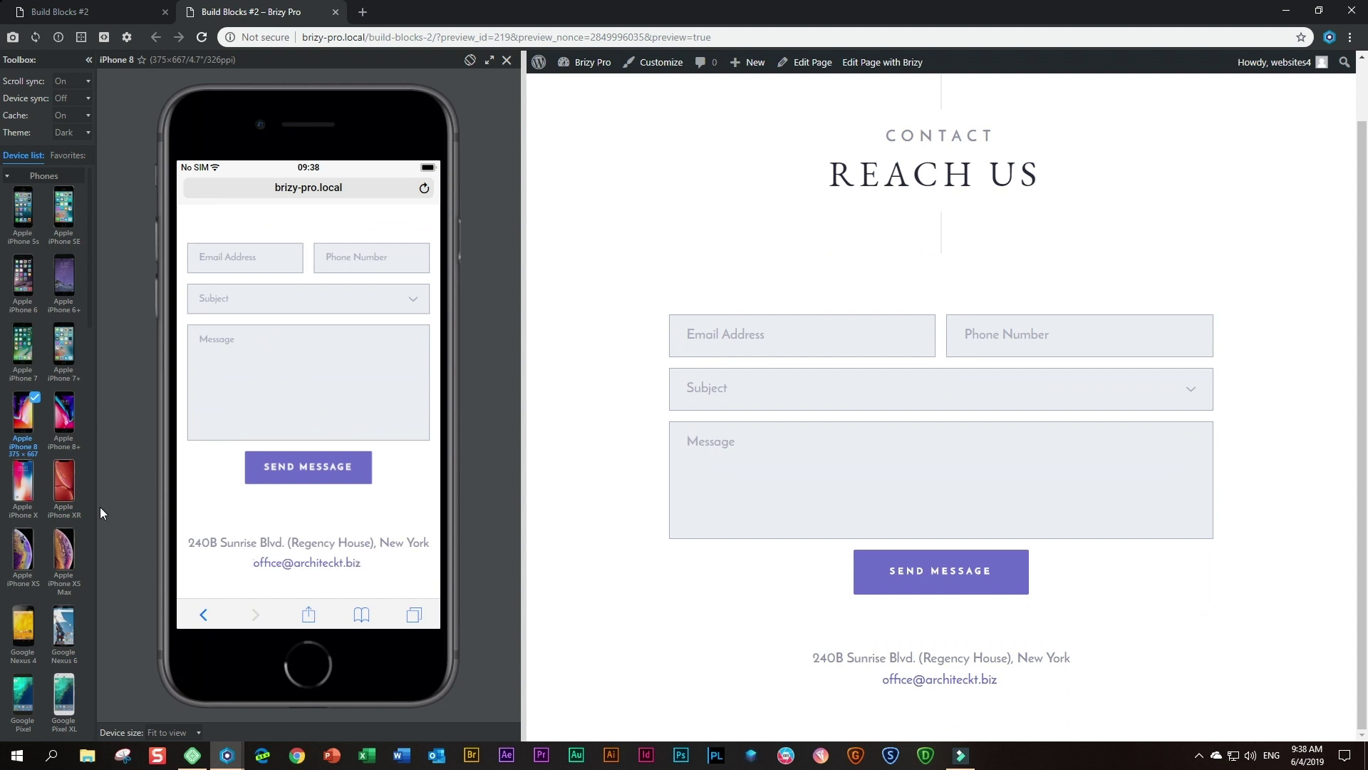
- Preview the contact page on an LG G6 rotated to landscape
{"action": "scroll", "coordinate": [79, 527], "scroll_direction": "down", "scroll_amount": 4}
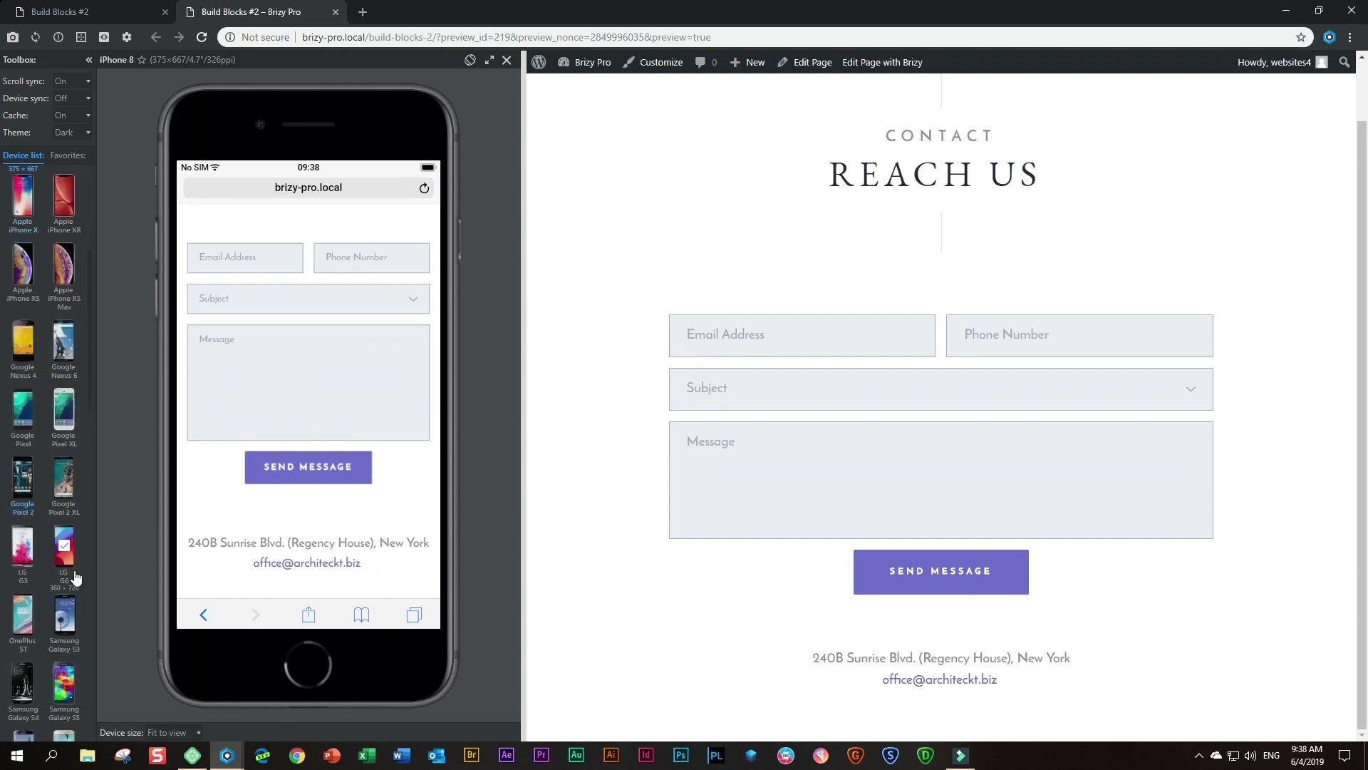
{"action": "left_click", "coordinate": [65, 536]}
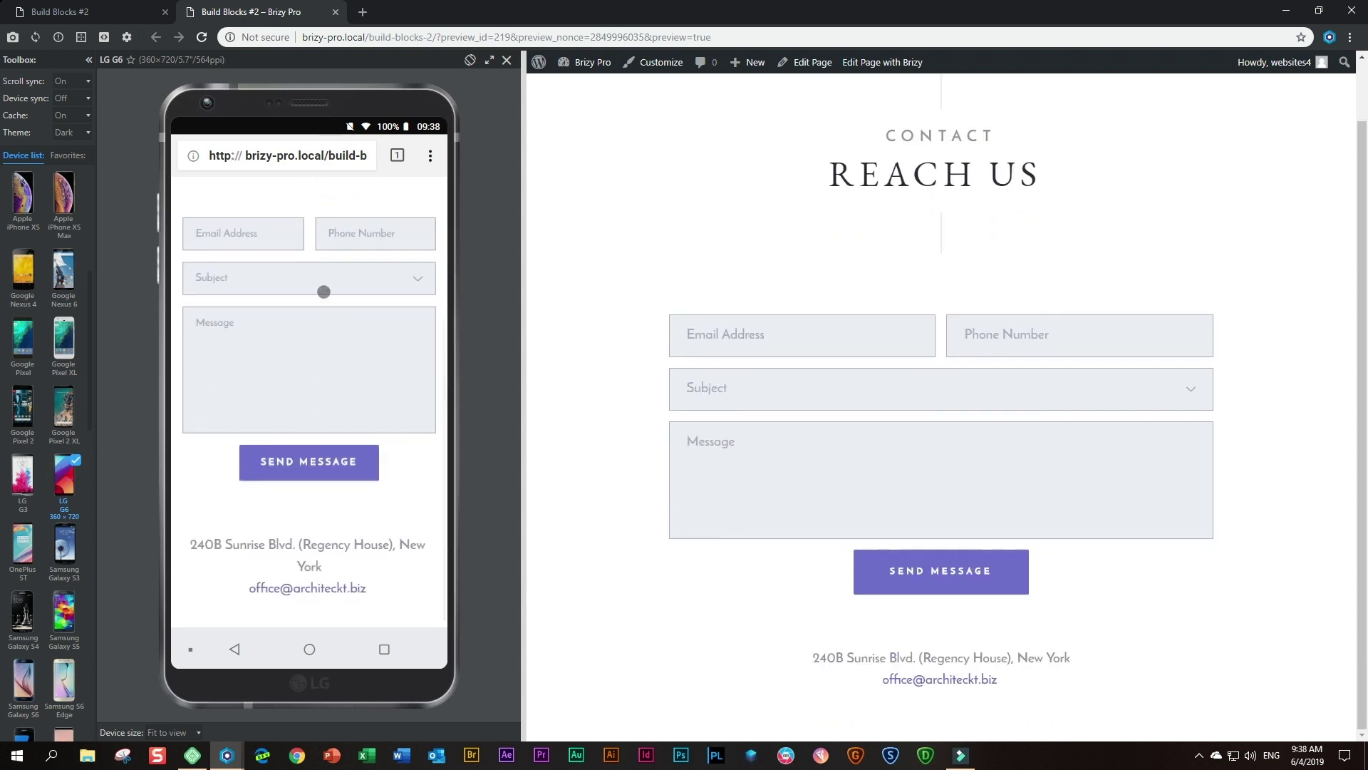
{"action": "scroll", "coordinate": [323, 292], "scroll_direction": "up", "scroll_amount": 3}
{"action": "left_click", "coordinate": [470, 60]}
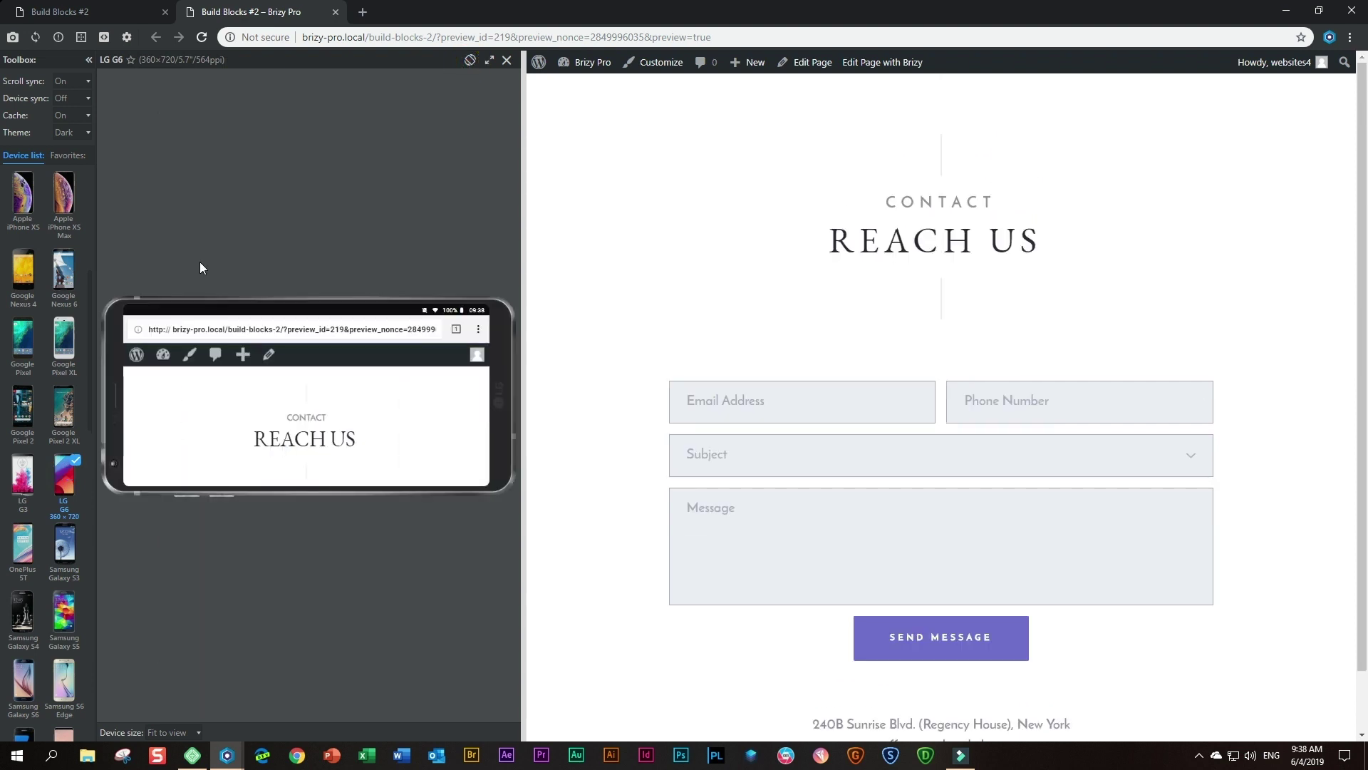
{"action": "scroll", "coordinate": [273, 435], "scroll_direction": "down", "scroll_amount": 5}
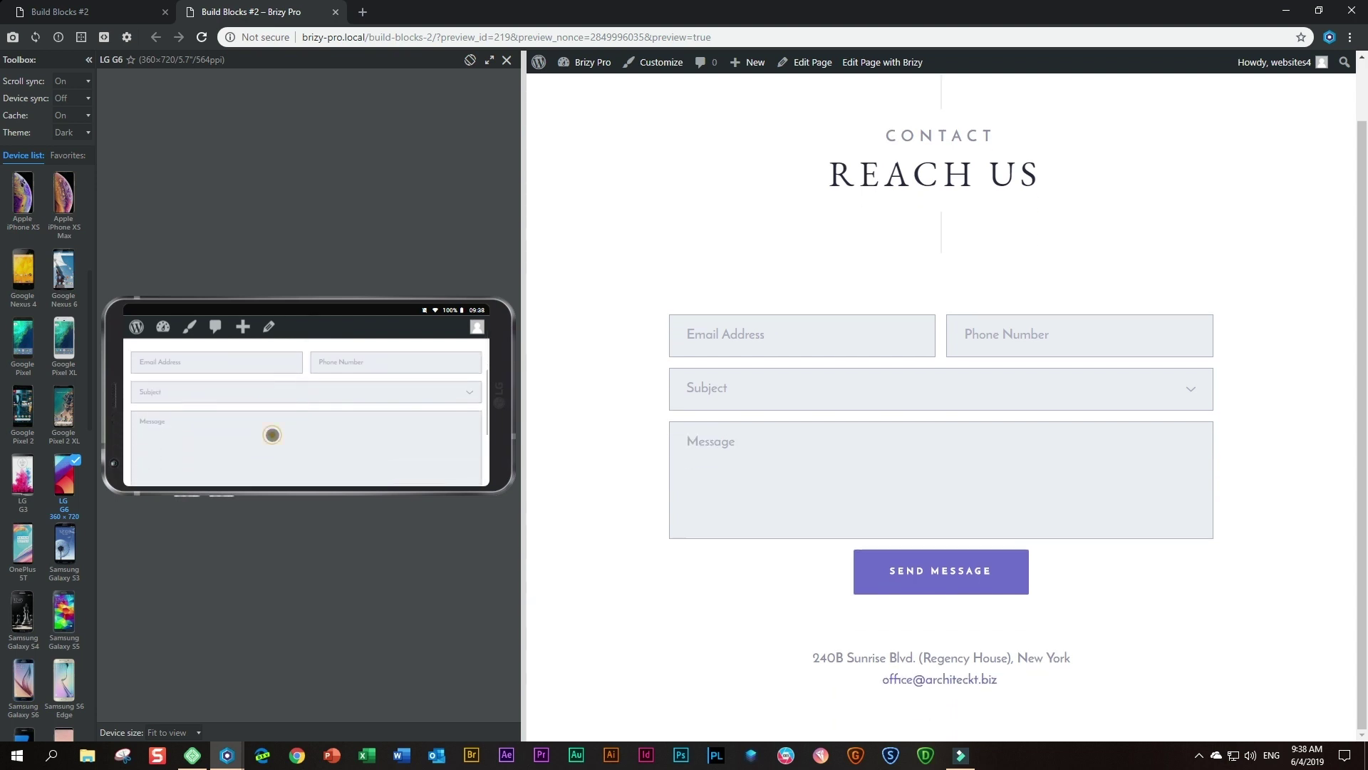
{"action": "scroll", "coordinate": [272, 435], "scroll_direction": "down", "scroll_amount": 5}
{"action": "scroll", "coordinate": [38, 460], "scroll_direction": "down", "scroll_amount": 5}
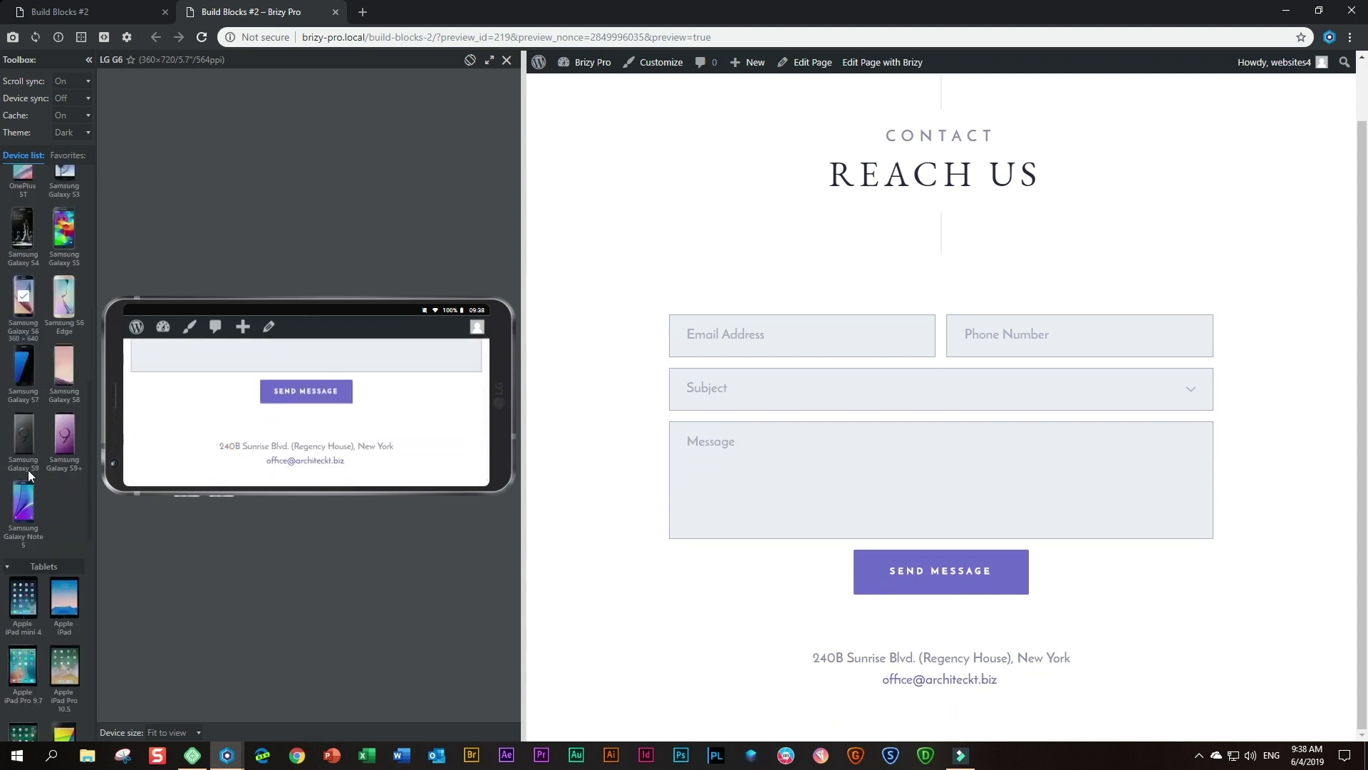
{"action": "scroll", "coordinate": [28, 469], "scroll_direction": "down", "scroll_amount": 1}
- Switch the preview to an Apple iPad rotated to portrait
{"action": "left_click", "coordinate": [66, 559]}
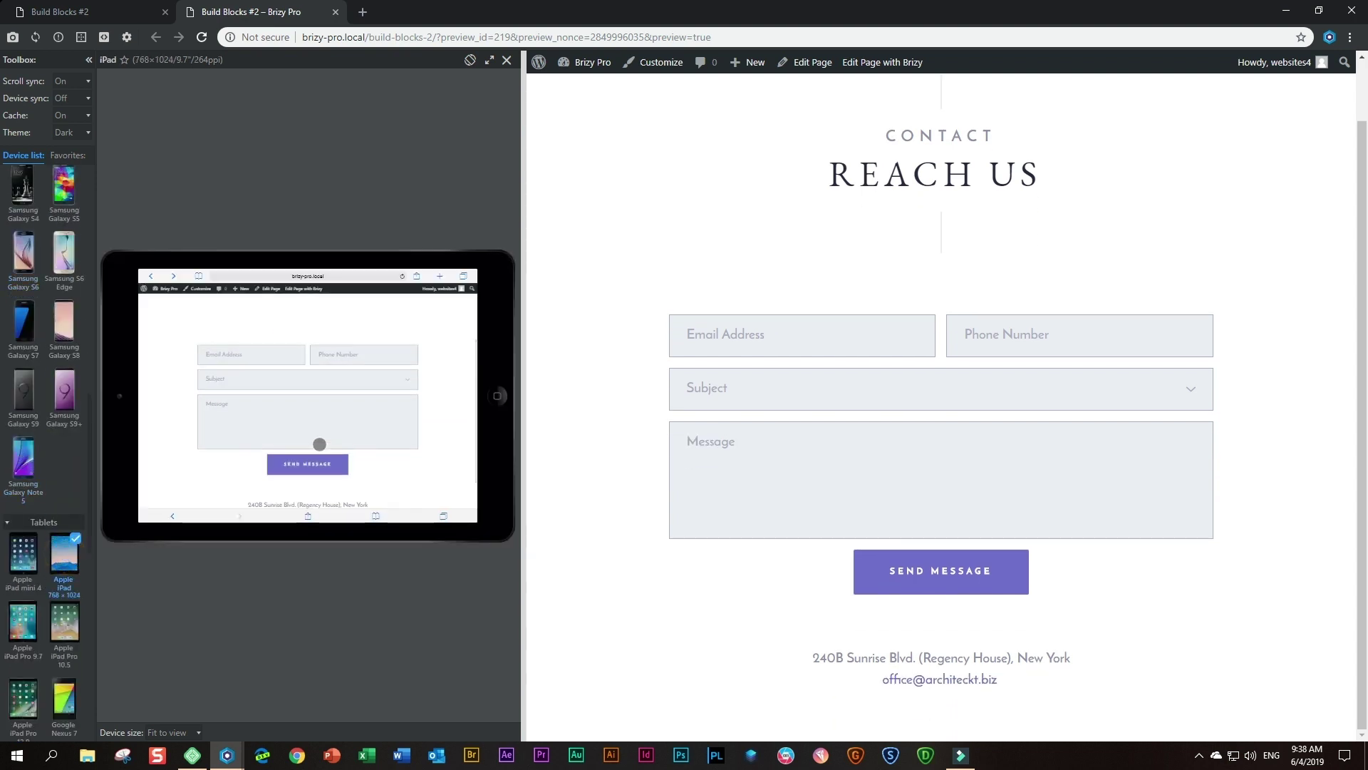
{"action": "left_click_drag", "start_coordinate": [299, 370], "coordinate": [308, 327]}
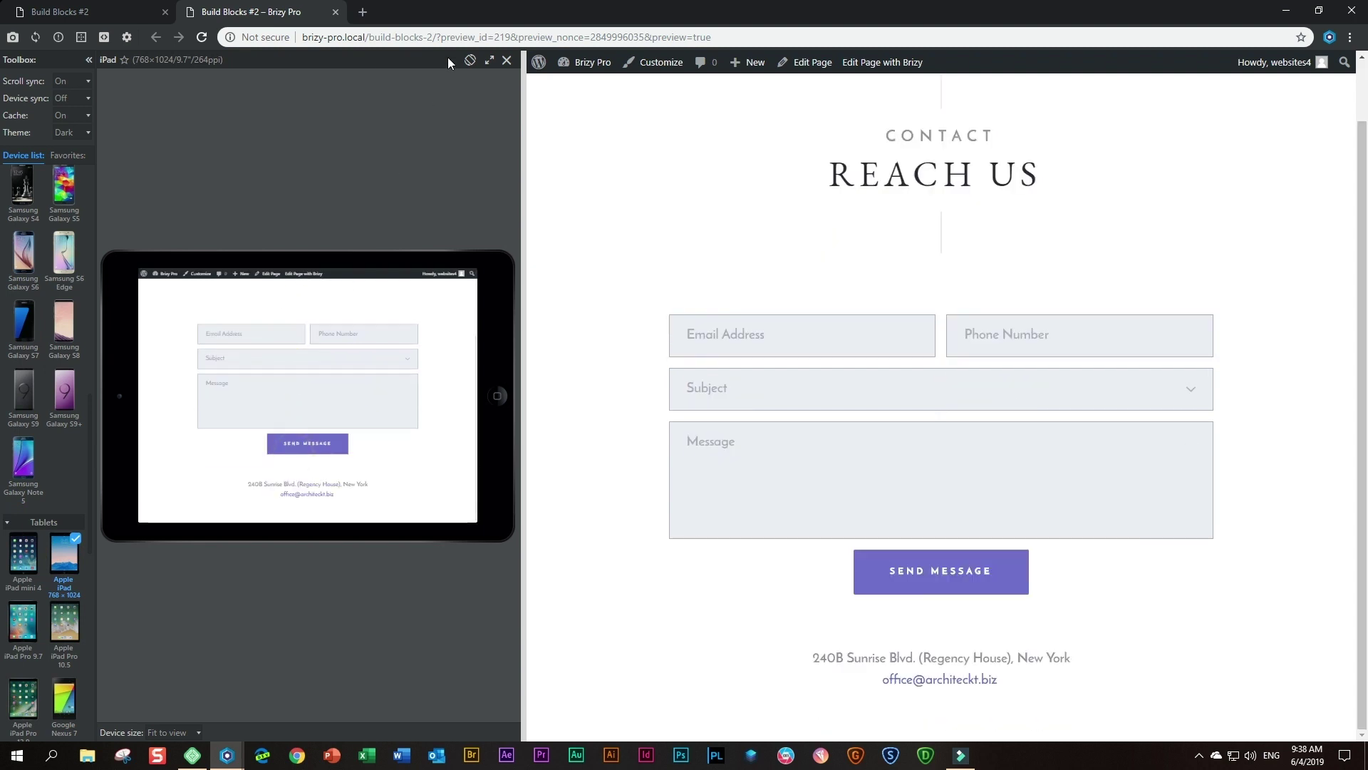
{"action": "left_click", "coordinate": [468, 60]}
{"action": "left_click_drag", "start_coordinate": [321, 389], "coordinate": [323, 329]}
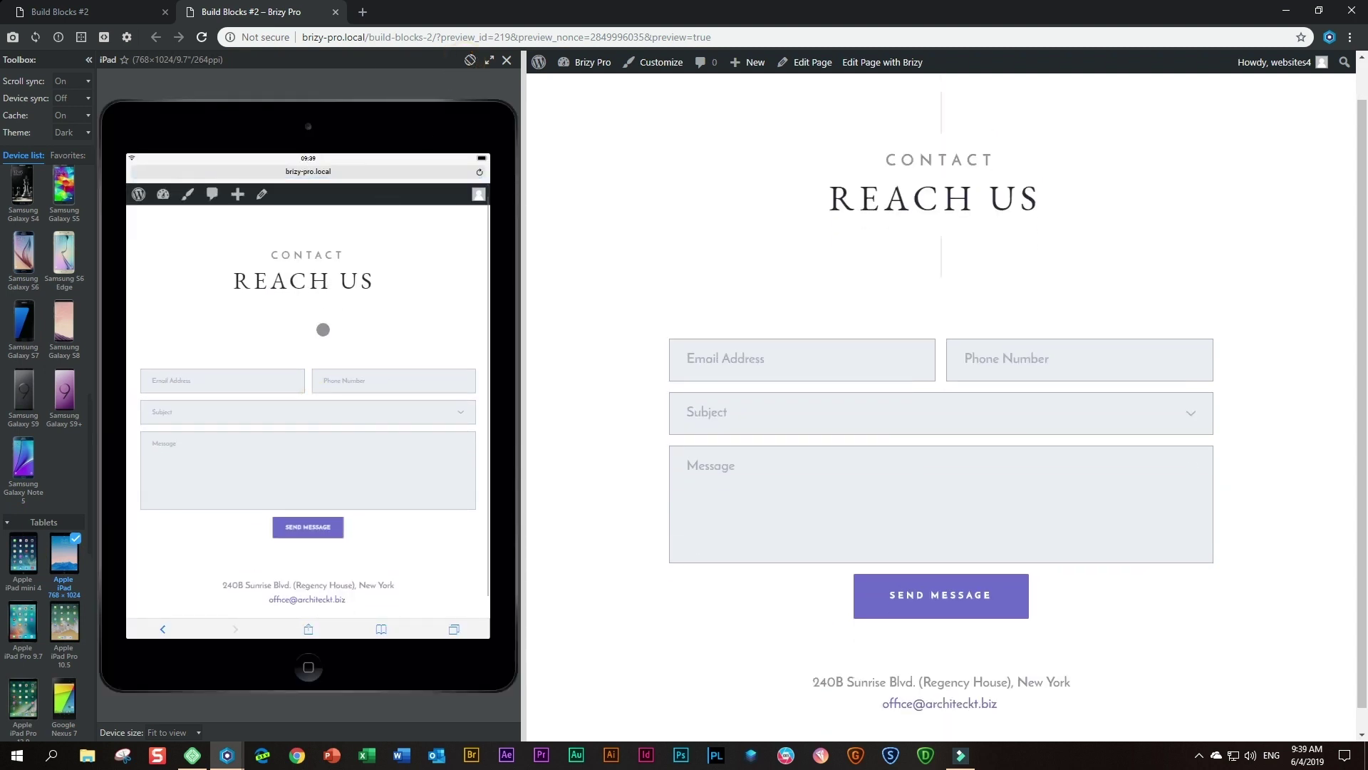
{"action": "scroll", "coordinate": [70, 341], "scroll_direction": "down", "scroll_amount": 7}
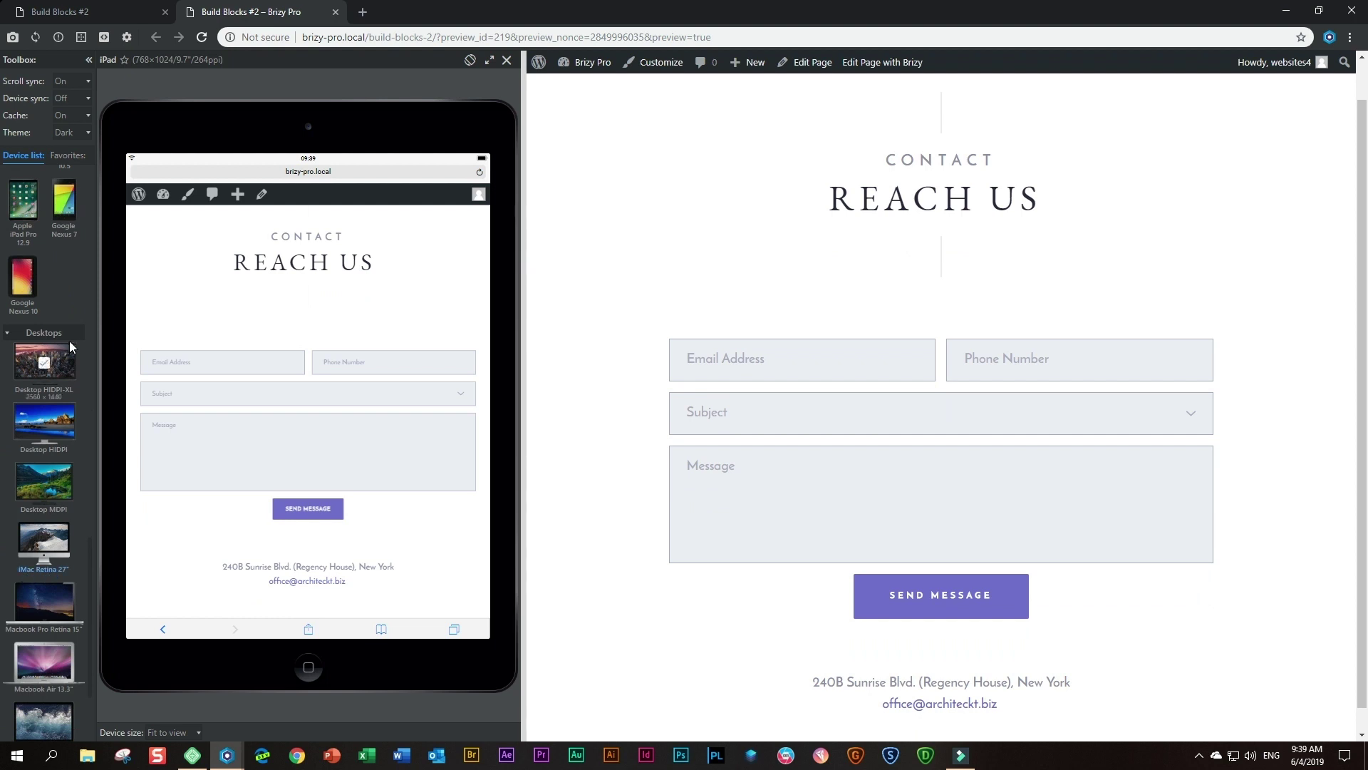
- Preview the page on Desktop HIDPI-XL, HIDPI and MDPI monitors
{"action": "left_click", "coordinate": [53, 368]}
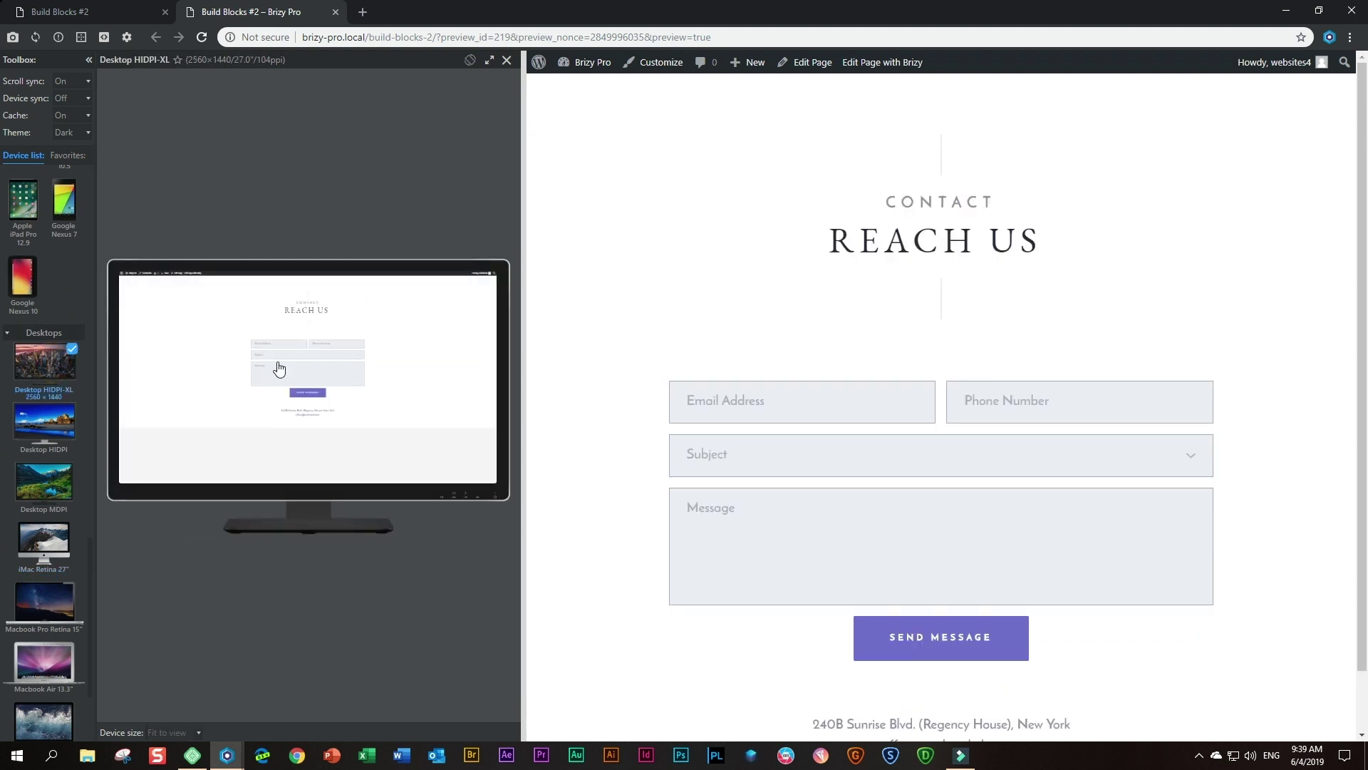
{"action": "left_click", "coordinate": [47, 422]}
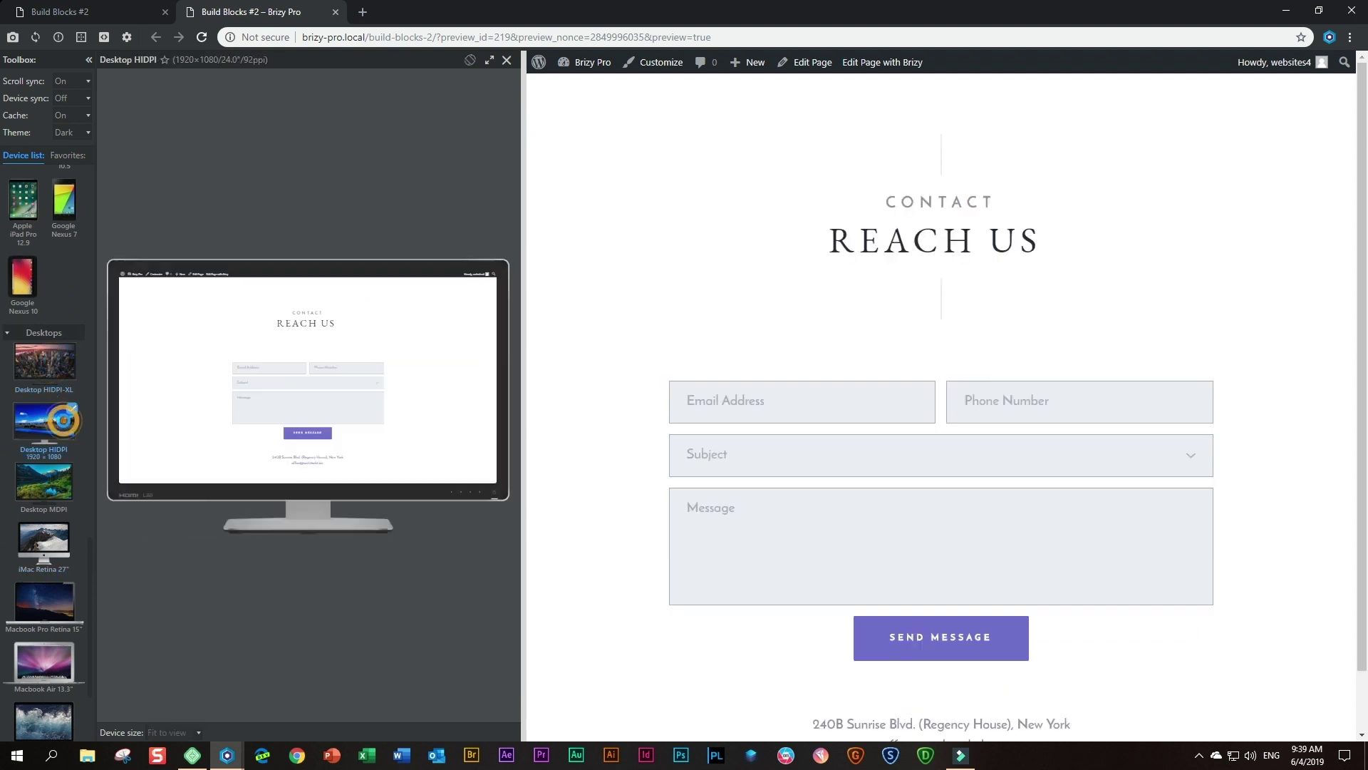
{"action": "left_click", "coordinate": [55, 488]}
{"action": "left_click", "coordinate": [278, 411]}
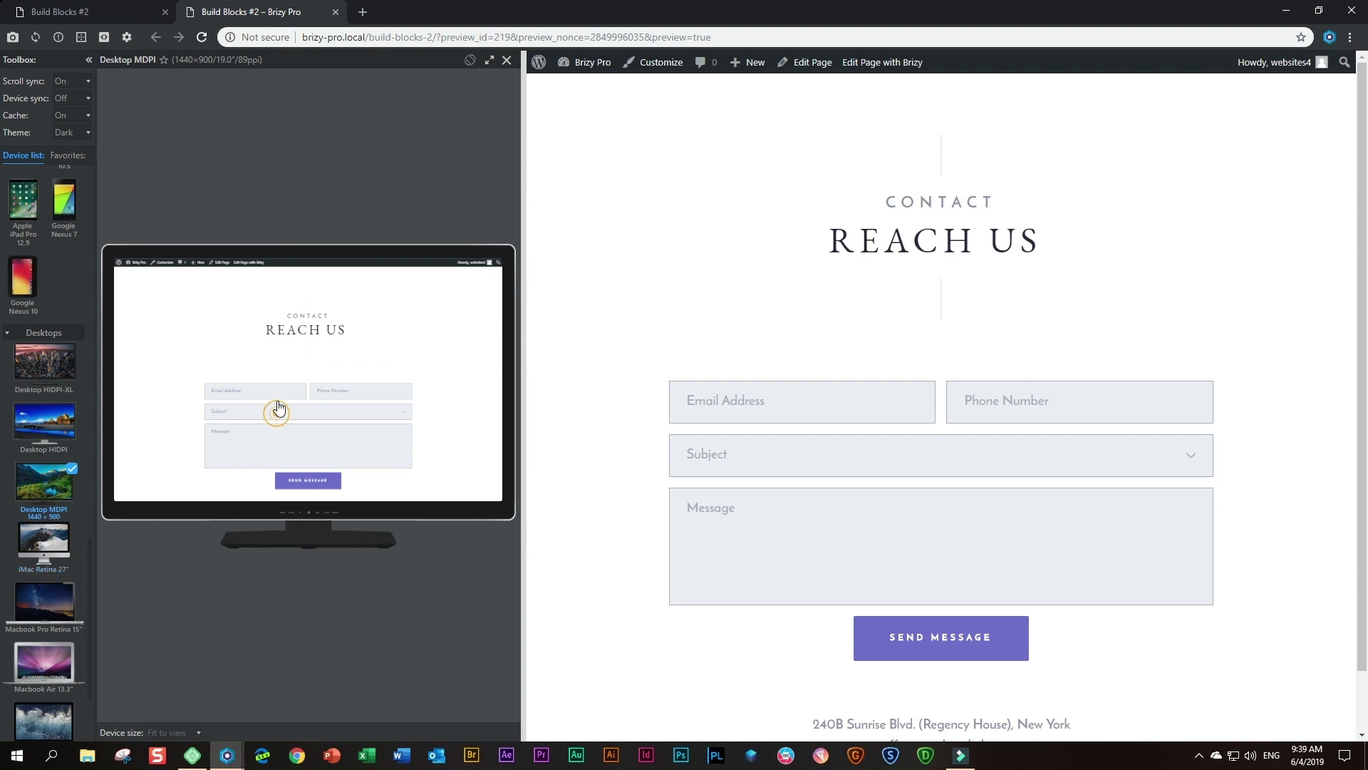
{"action": "left_click_drag", "start_coordinate": [277, 403], "coordinate": [283, 360]}
{"action": "left_click", "coordinate": [432, 429]}
{"action": "scroll", "coordinate": [435, 416], "scroll_direction": "down", "scroll_amount": 2}
{"action": "scroll", "coordinate": [436, 416], "scroll_direction": "up", "scroll_amount": 2}
{"action": "scroll", "coordinate": [437, 421], "scroll_direction": "down", "scroll_amount": 2}
- Preview the page on Macbook Pro Retina 15" and MacBook Air 13.3" laptops
{"action": "left_click", "coordinate": [44, 608]}
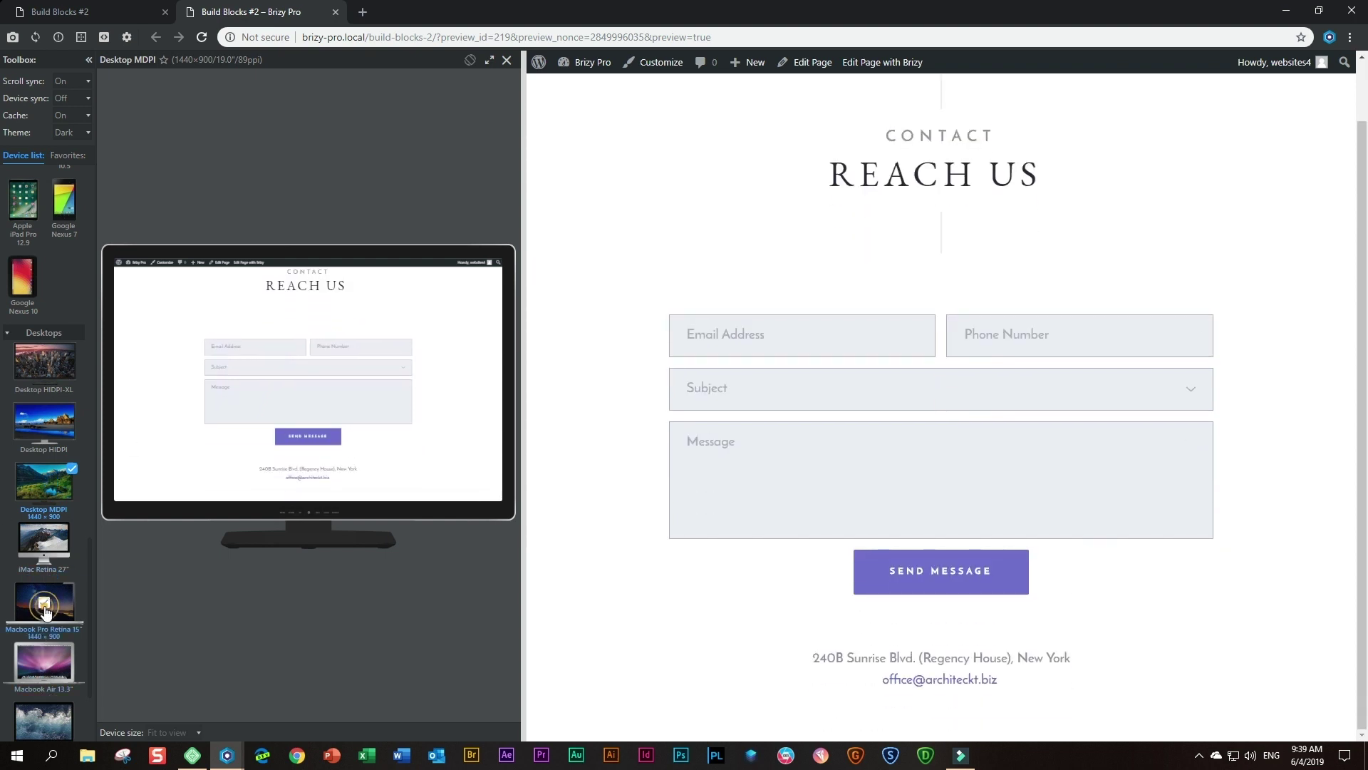
{"action": "left_click", "coordinate": [50, 660]}
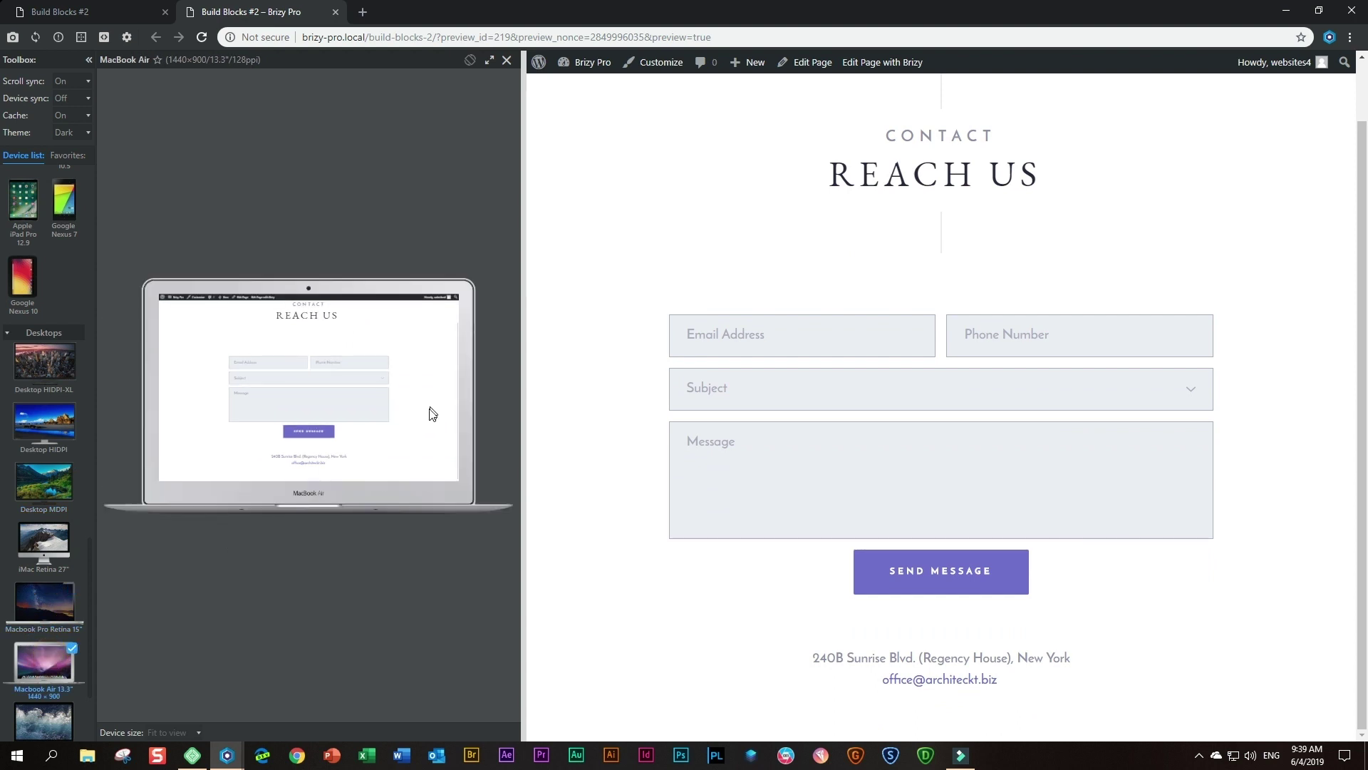
{"action": "scroll", "coordinate": [431, 414], "scroll_direction": "up", "scroll_amount": 1}
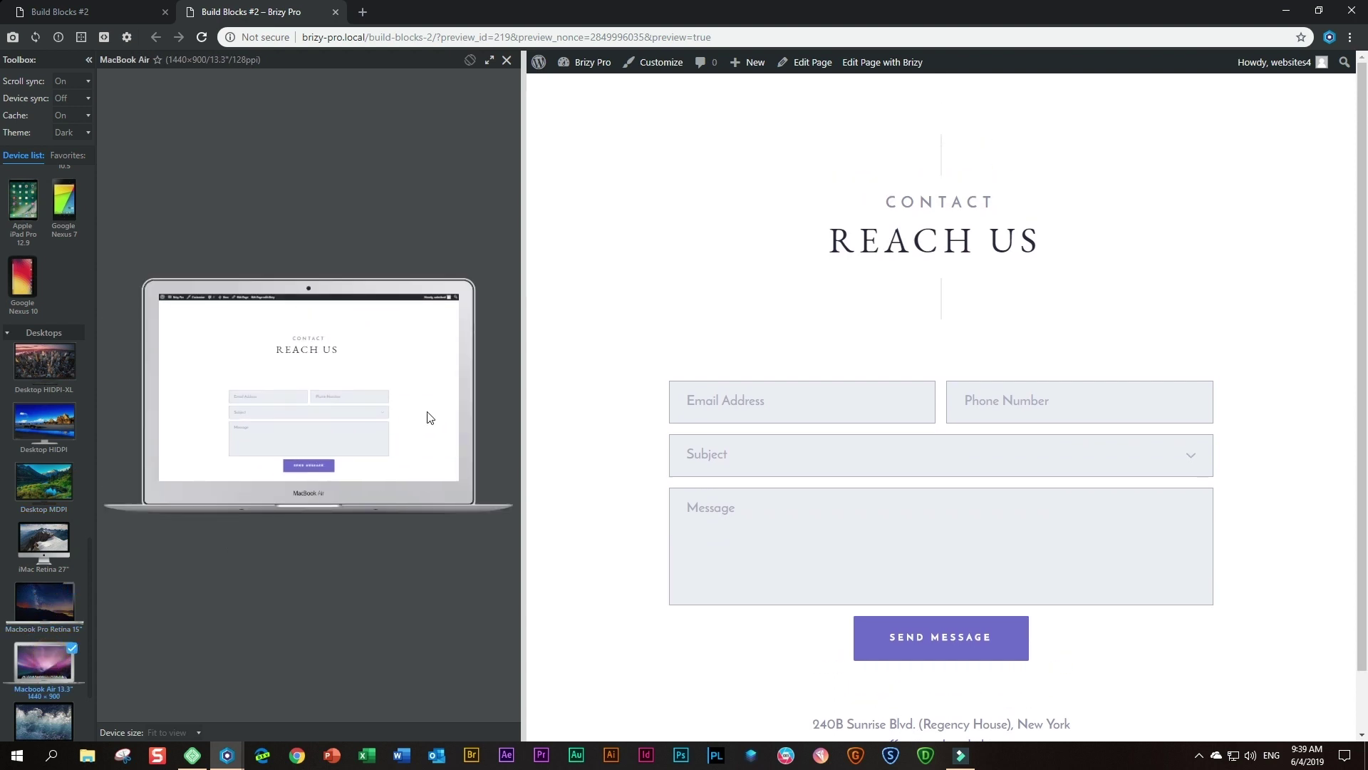